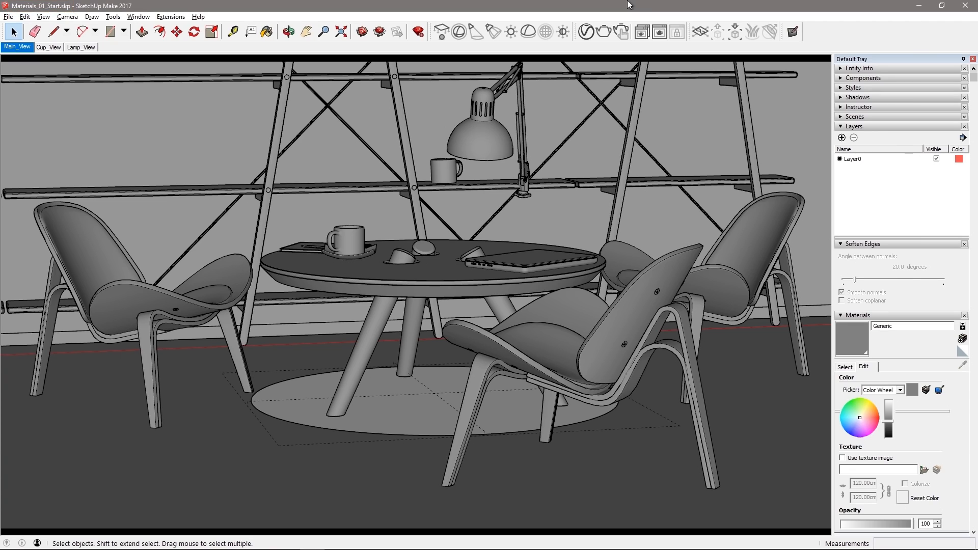
- Start an interactive V-Ray render of the Cup_View scene and restrict it to a region around the cup and saucer
click(622, 32)
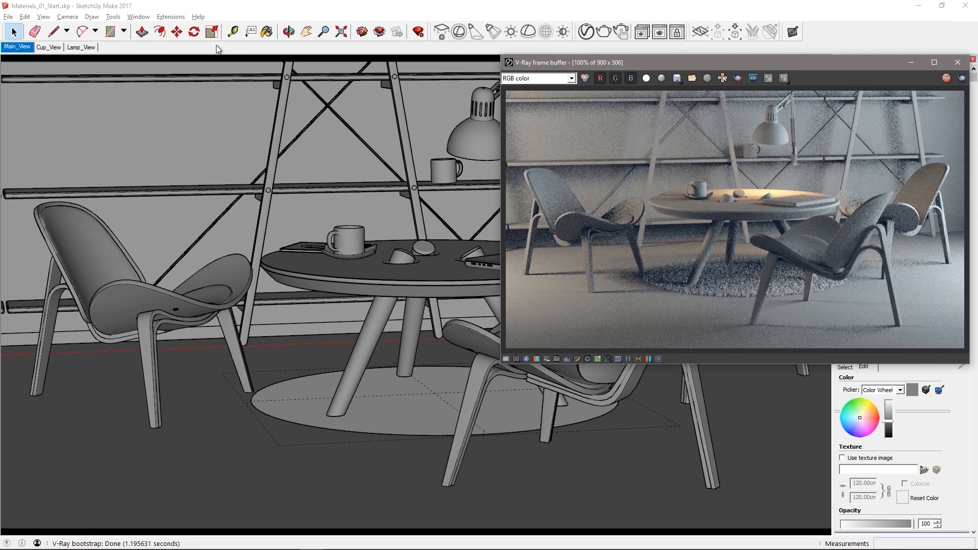
click(50, 46)
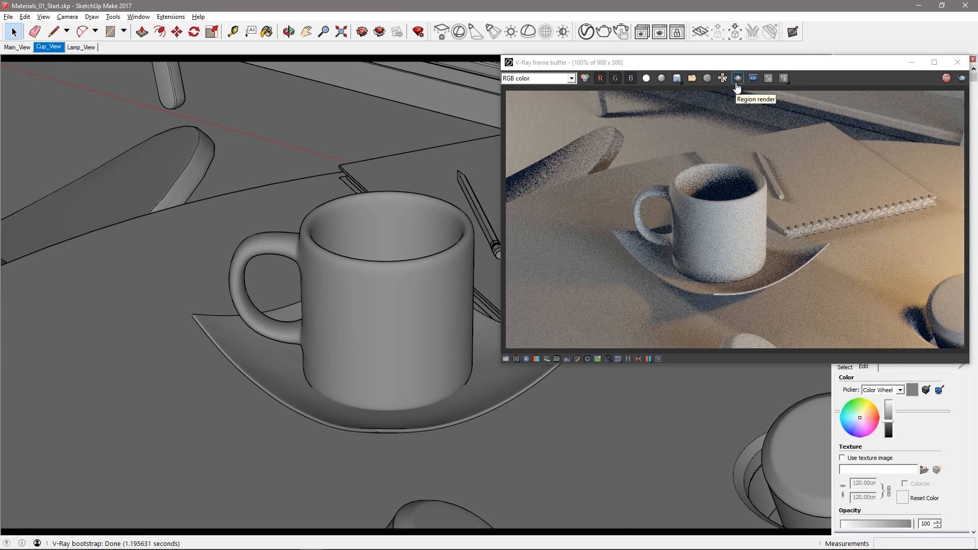
click(736, 84)
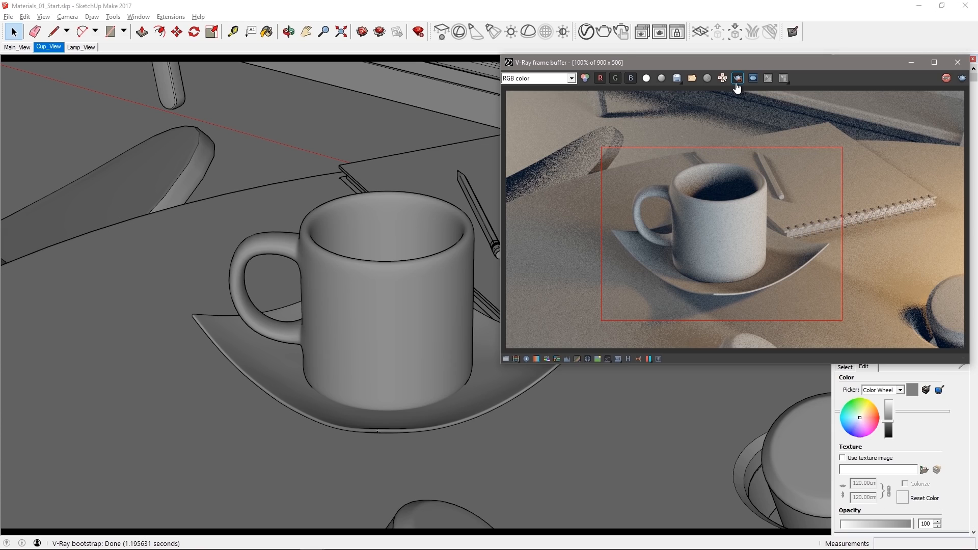
- Add Porcelain B03 Green 10cm from the V-Ray Asset Editor's Ceramic & Porcelain library to the scene materials
click(591, 39)
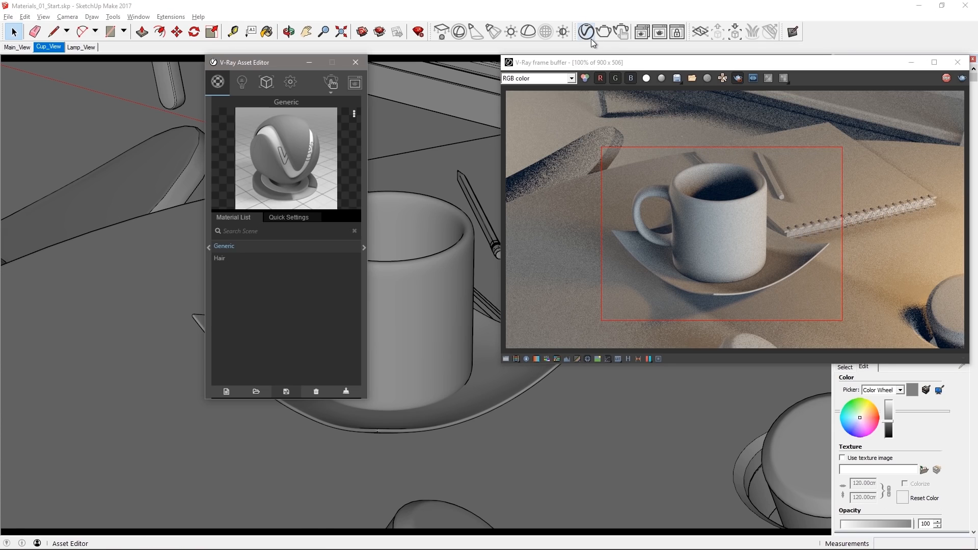
click(210, 211)
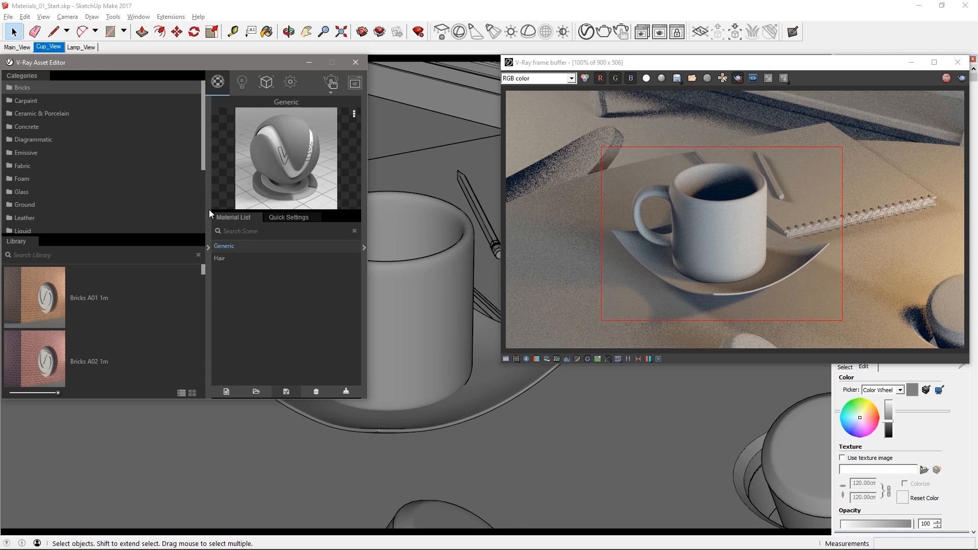
click(44, 111)
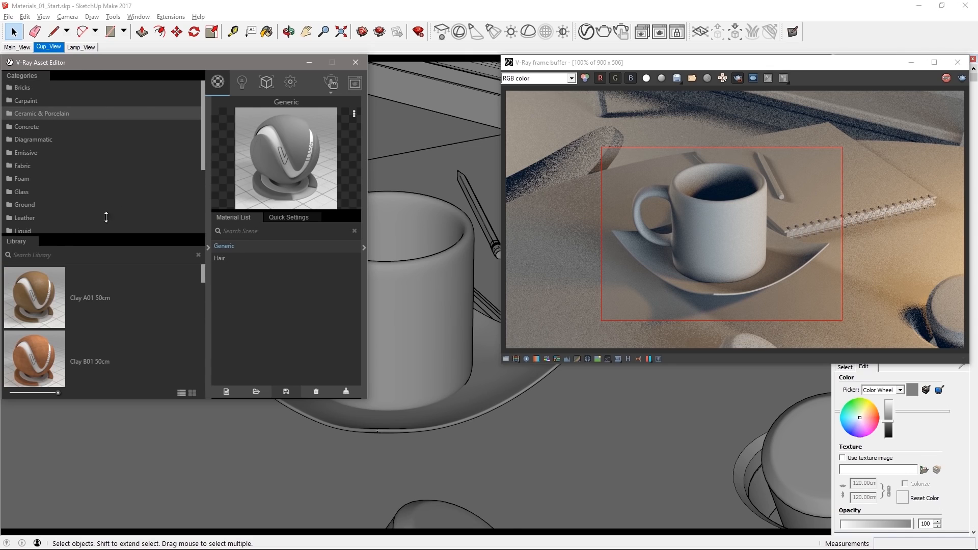
drag(106, 217, 215, 333)
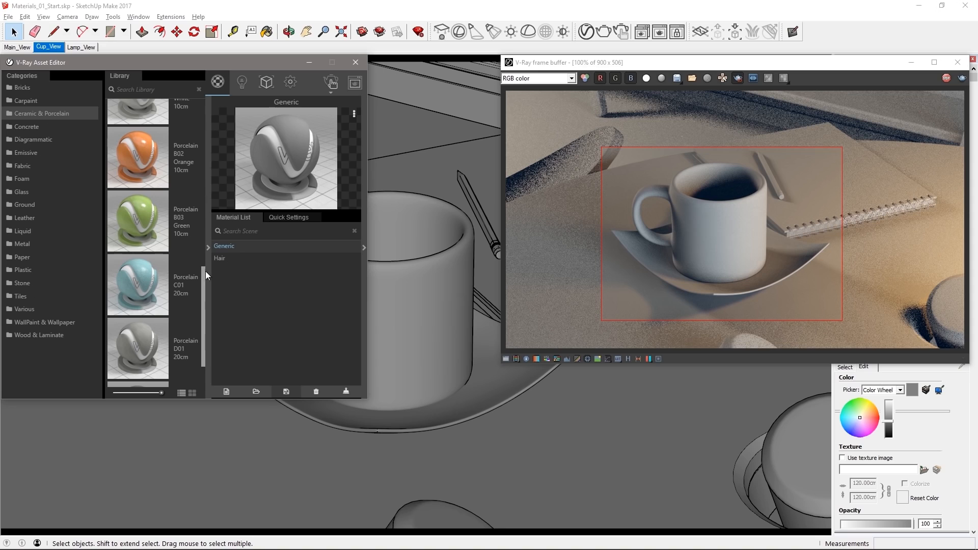
drag(152, 239, 262, 316)
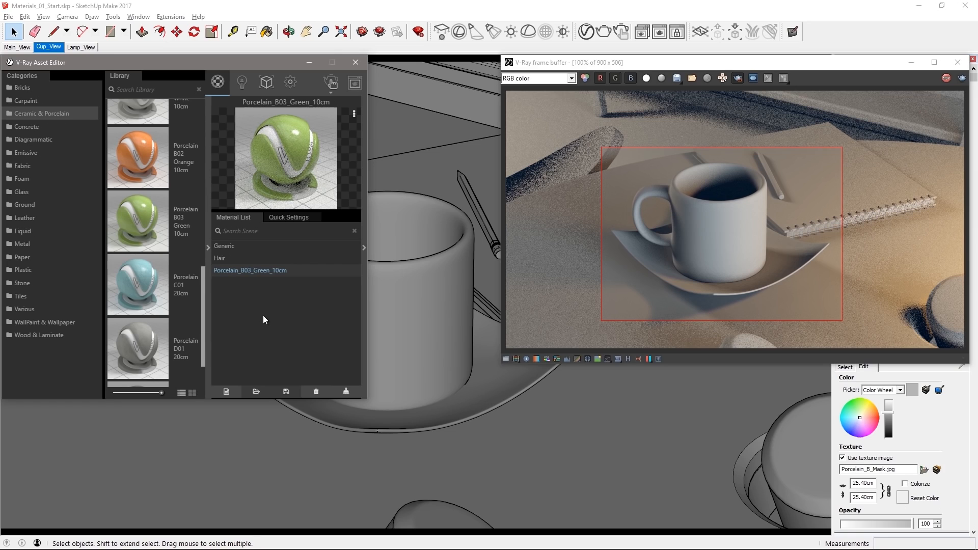
- Apply the Porcelain_B03_Green_10cm material to the cup on the table
click(408, 322)
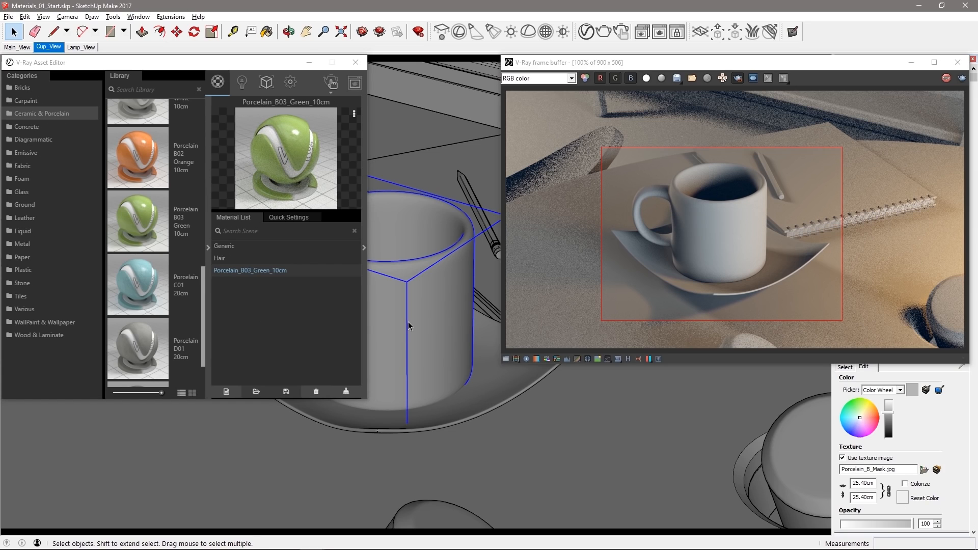
right_click(281, 270)
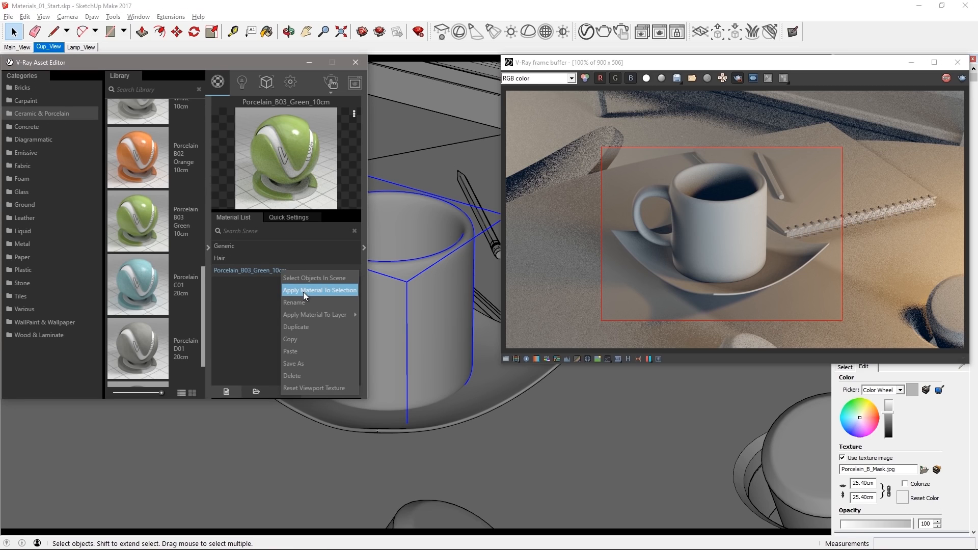
click(303, 290)
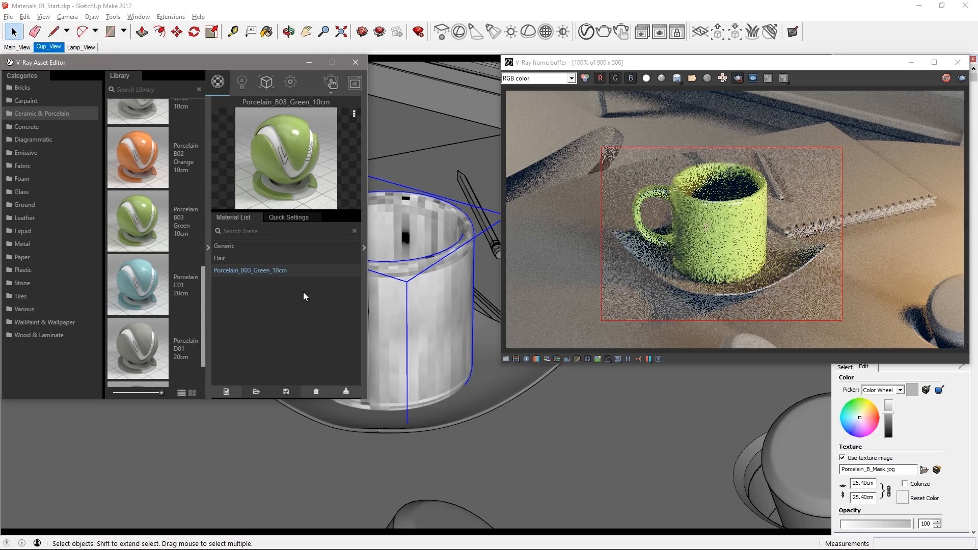
- Add Porcelain B02 Orange 10cm to the scene materials and apply it to the saucer under the cup
drag(143, 163, 283, 310)
click(492, 380)
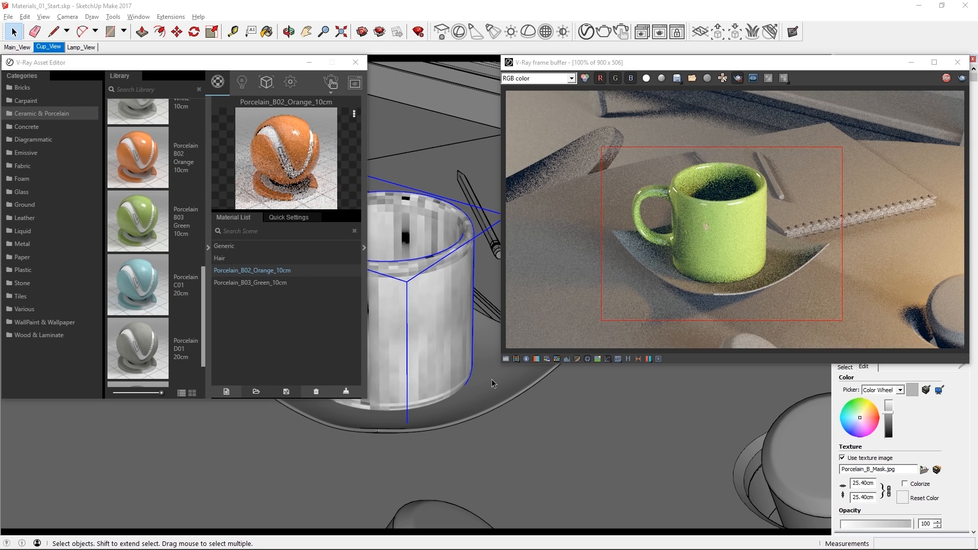
right_click(288, 271)
click(326, 295)
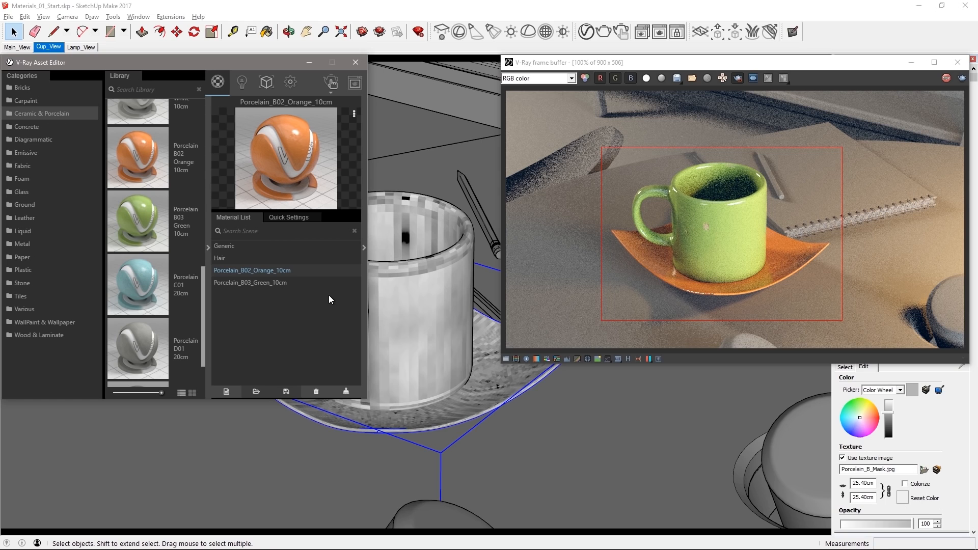
- Restrict the render region to the tabletop on the handle side of the cup and apply Granite A 80cm from the Stone library to the tabletop
drag(690, 151, 491, 364)
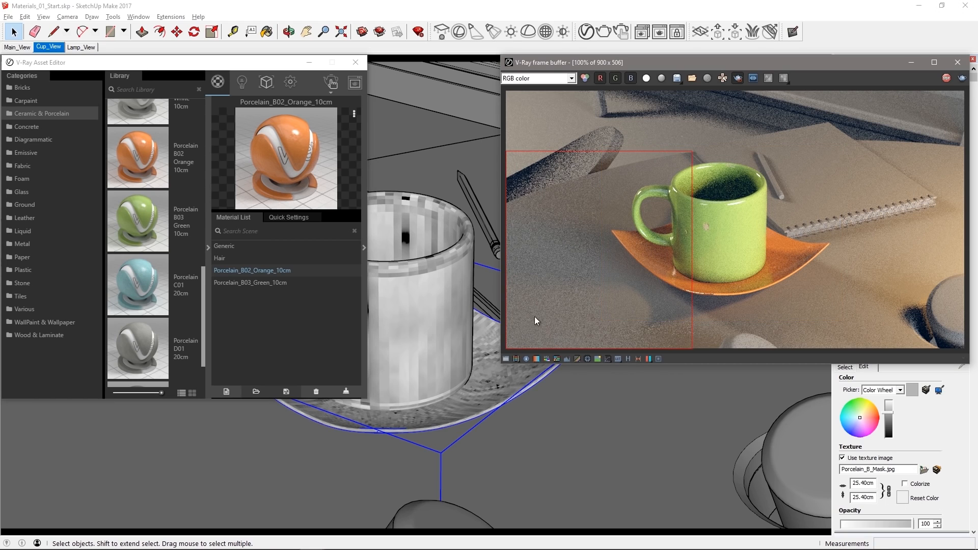
click(28, 285)
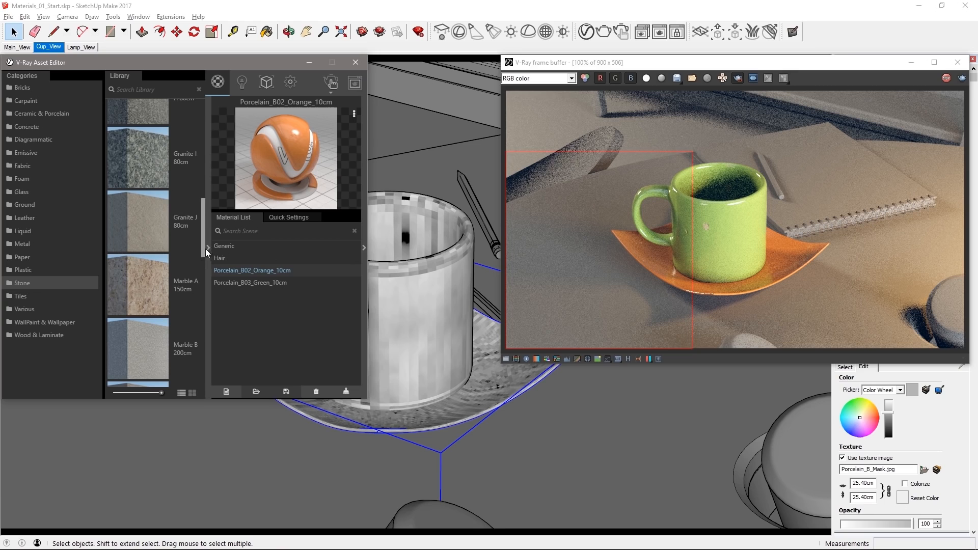
drag(203, 253, 221, 128)
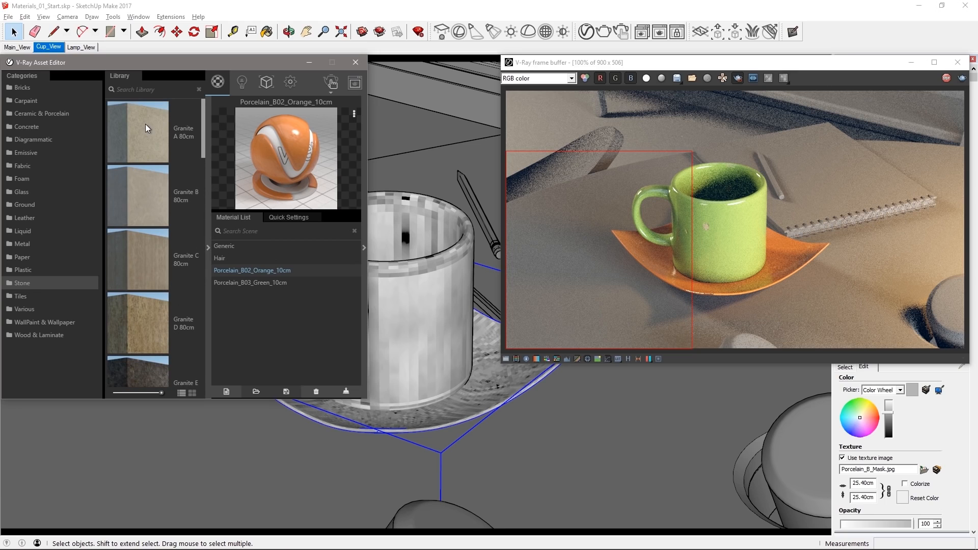
drag(145, 123, 316, 334)
click(423, 170)
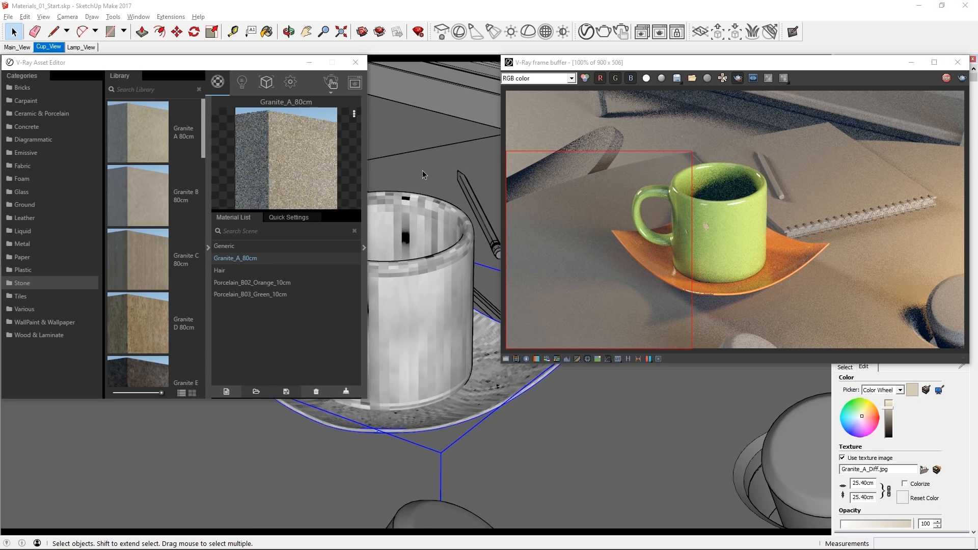
right_click(256, 257)
click(286, 279)
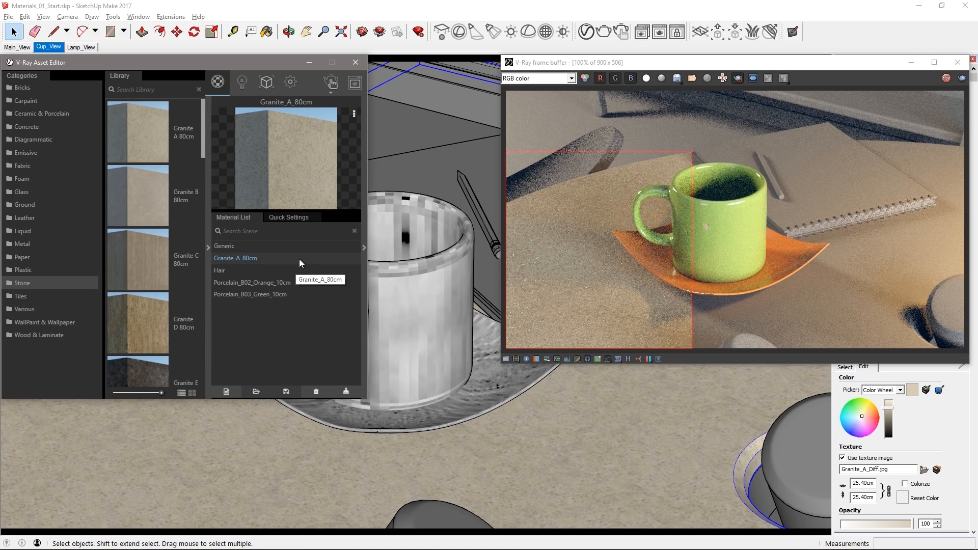
- Add Stone E 150cm from the Stone library and apply it to the tabletop
drag(203, 139, 222, 352)
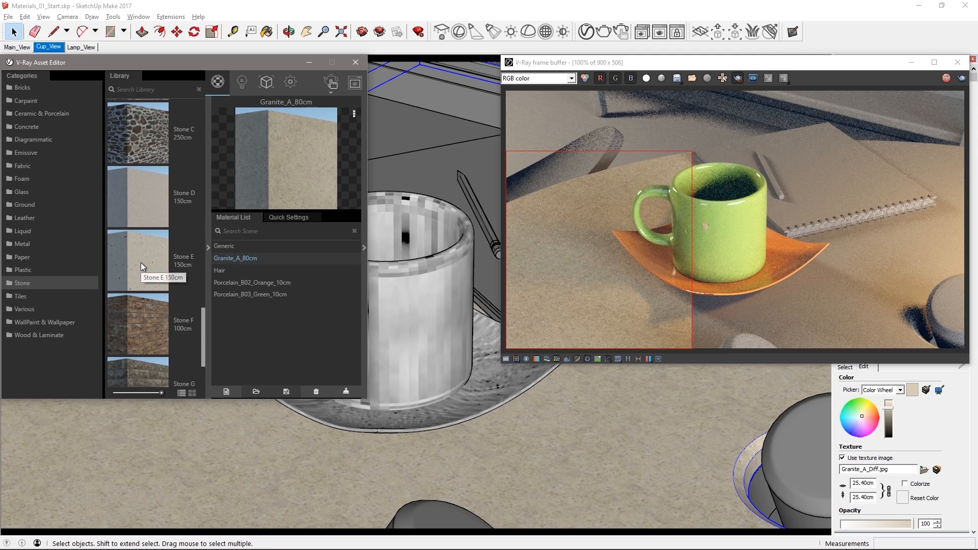
drag(275, 328, 273, 322)
right_click(252, 305)
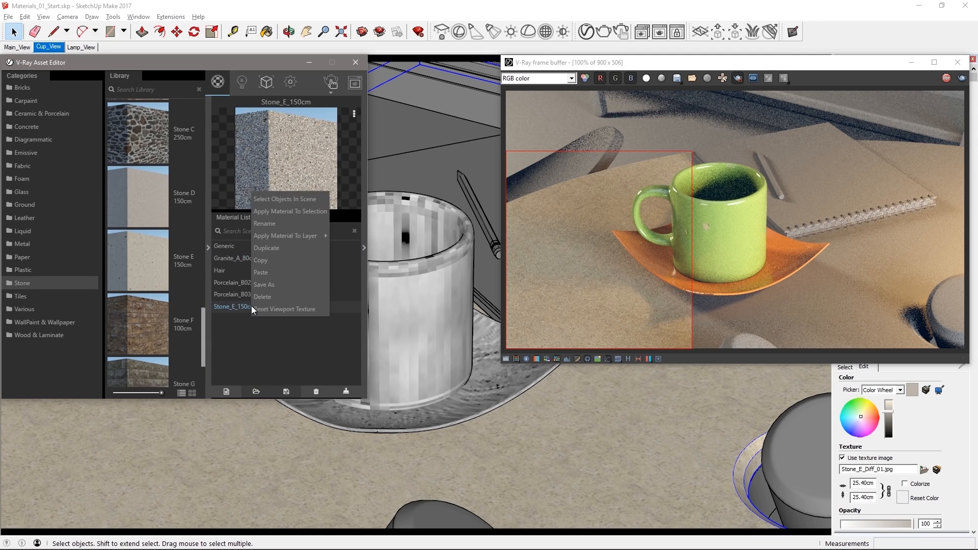
click(288, 211)
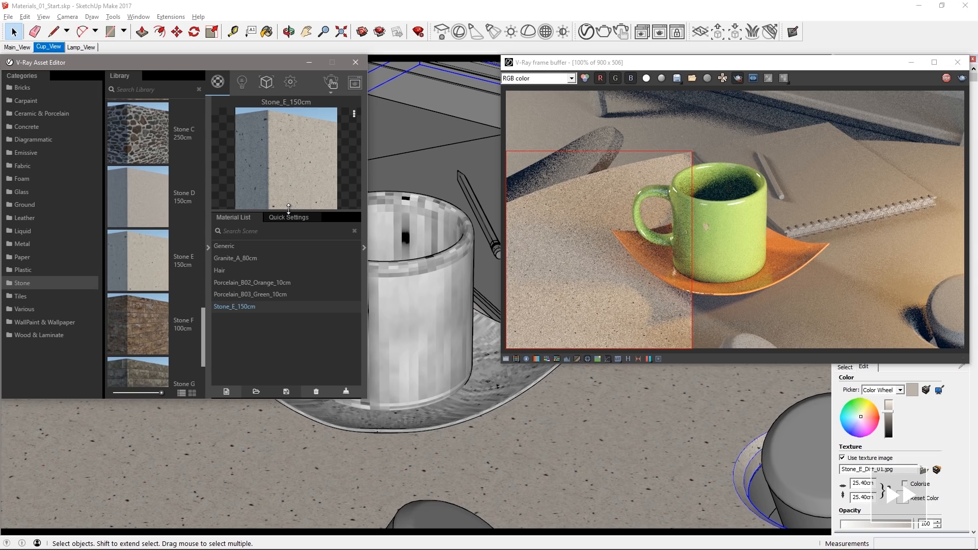
- Add Glass Tempered from the Glass library and apply it to the tabletop
click(23, 192)
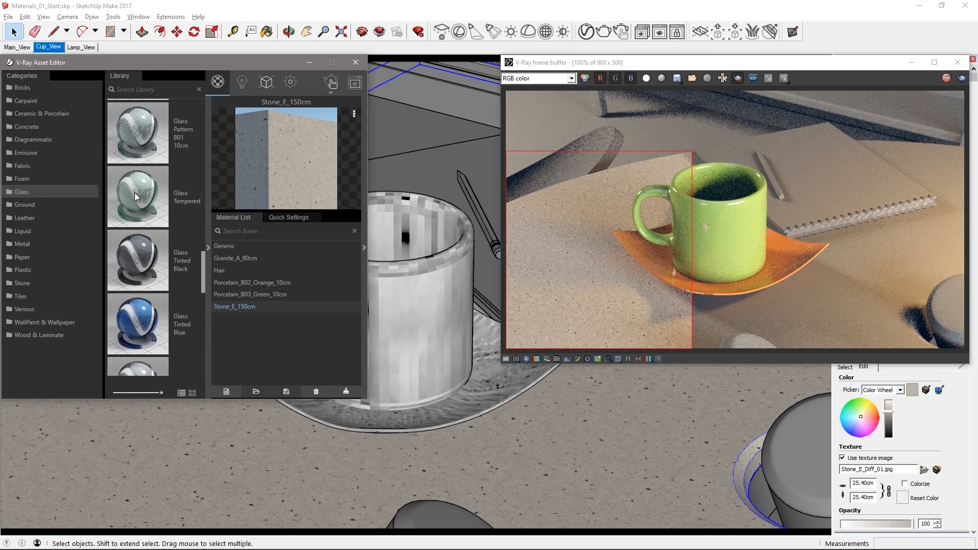
drag(134, 192, 282, 319)
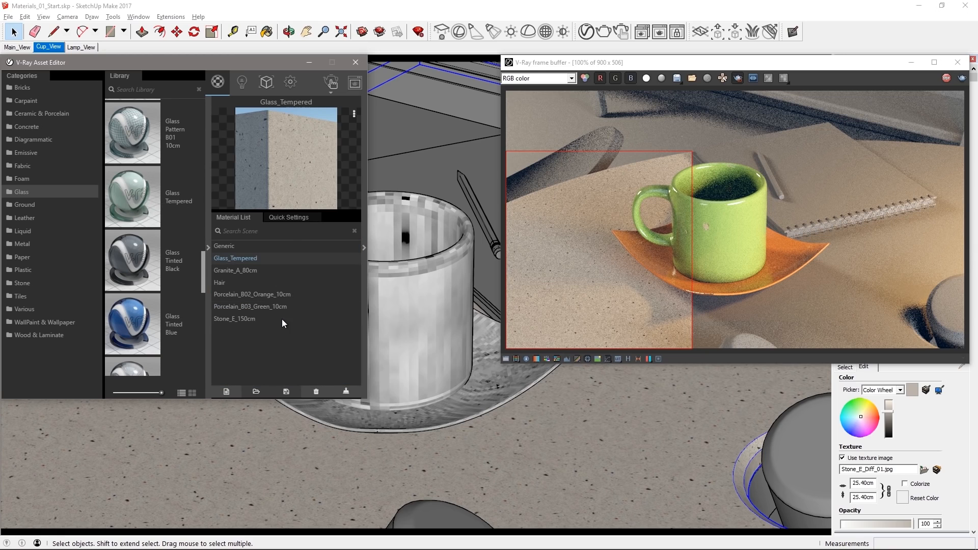
right_click(261, 259)
click(293, 279)
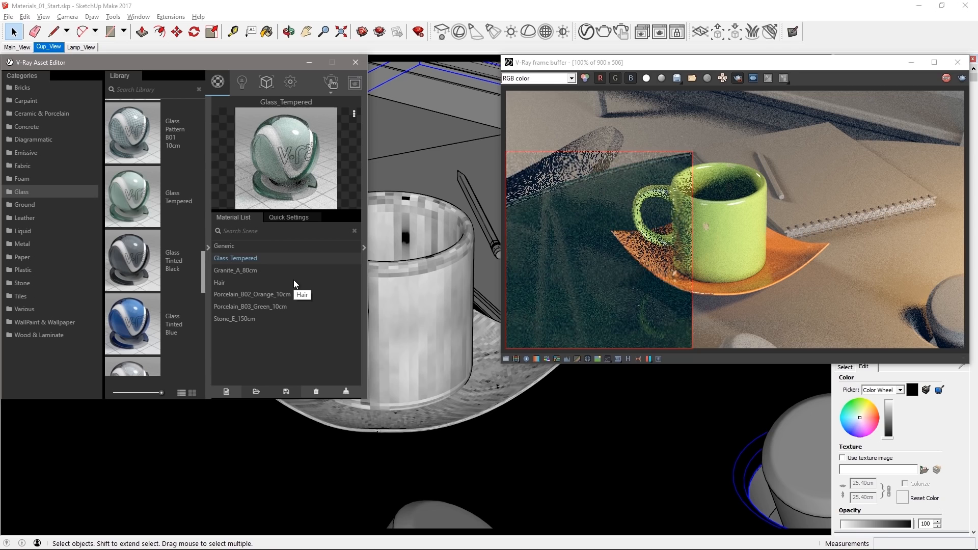
- Restrict the render region to the notebook and apply Paper C04 8cm from the Paper library to its cover
drag(690, 107, 949, 243)
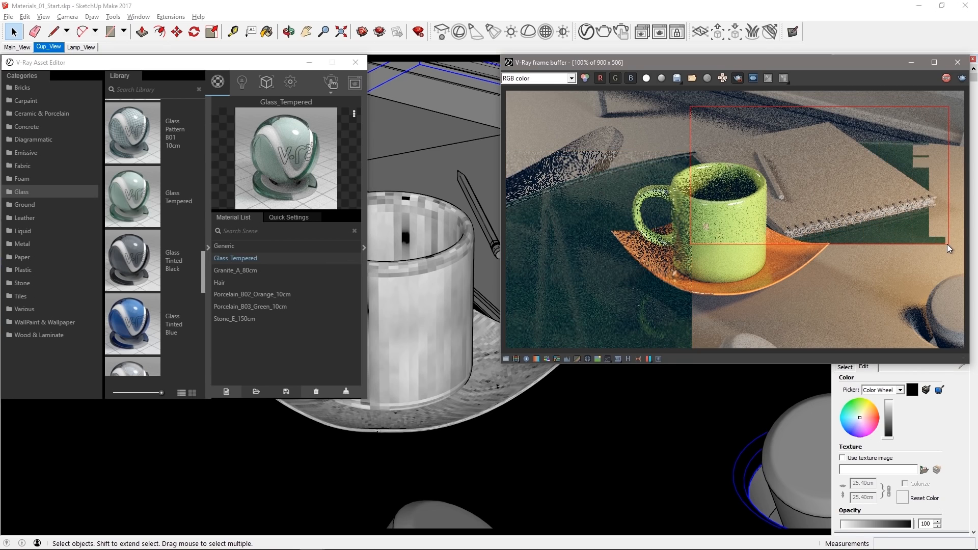
click(468, 147)
click(469, 146)
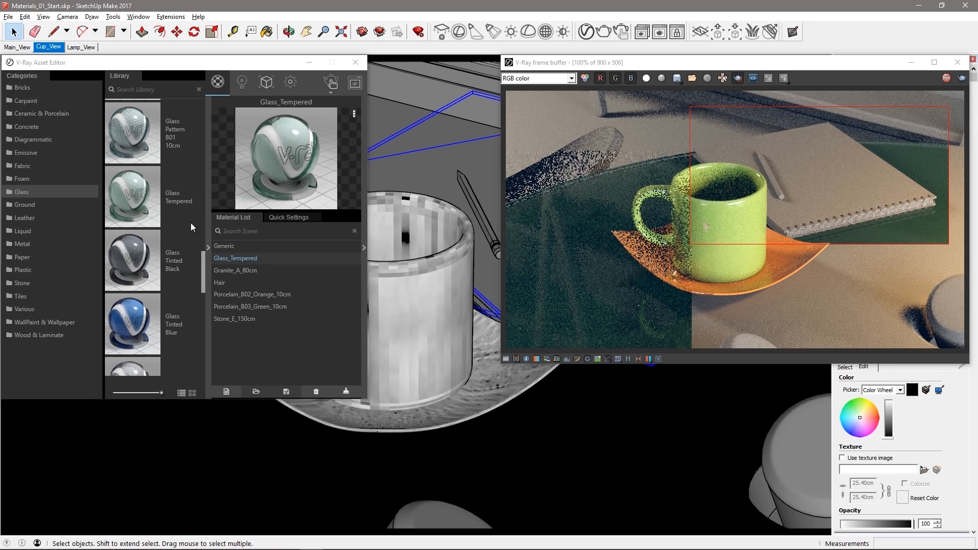
click(29, 256)
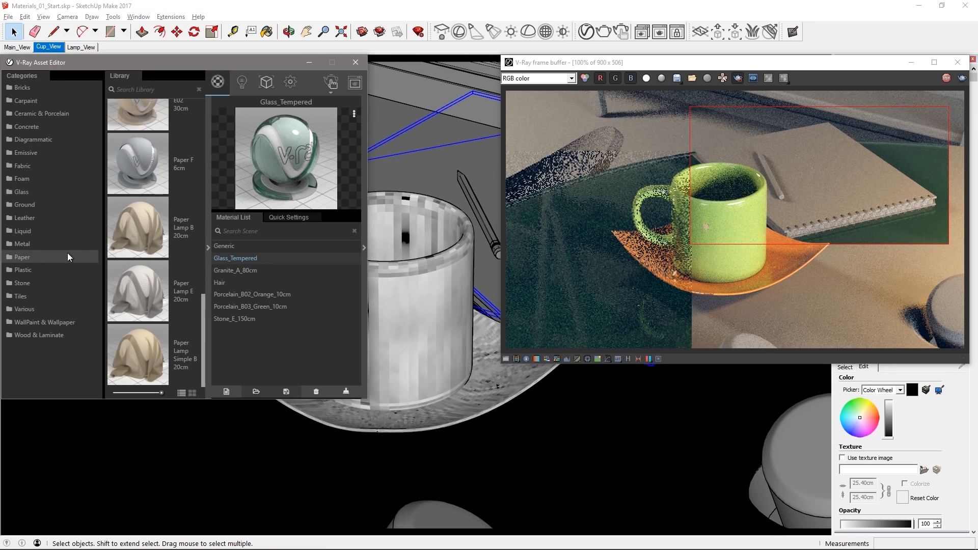
drag(203, 312, 229, 176)
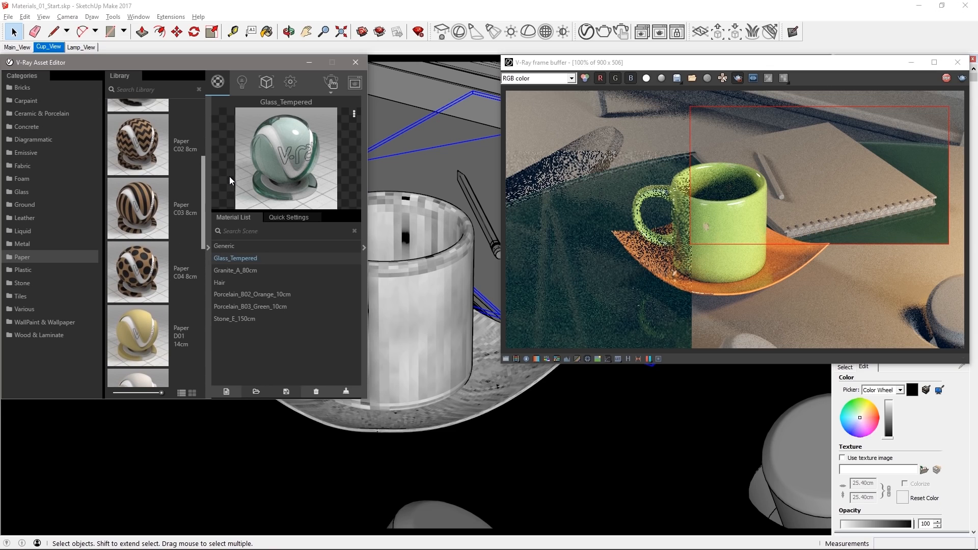
drag(148, 266, 279, 327)
right_click(259, 295)
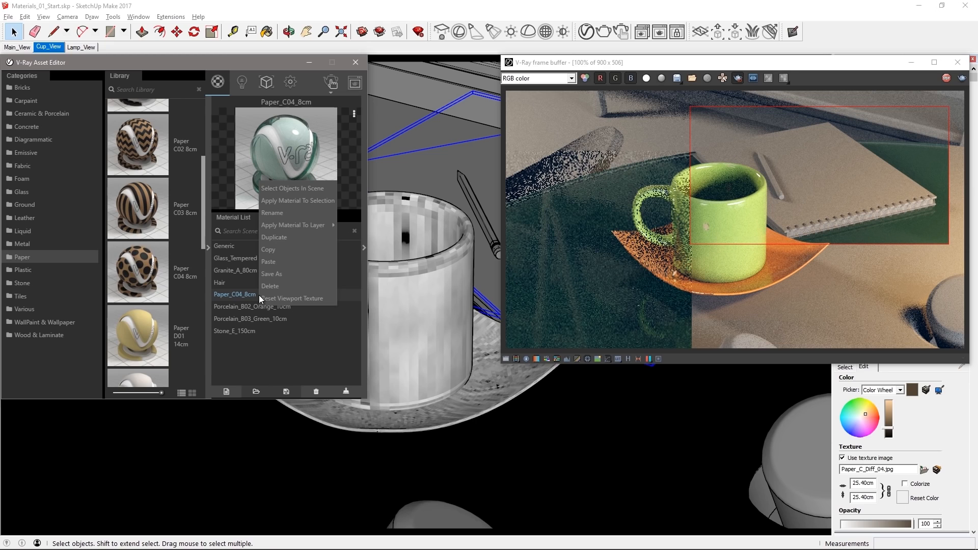
click(304, 200)
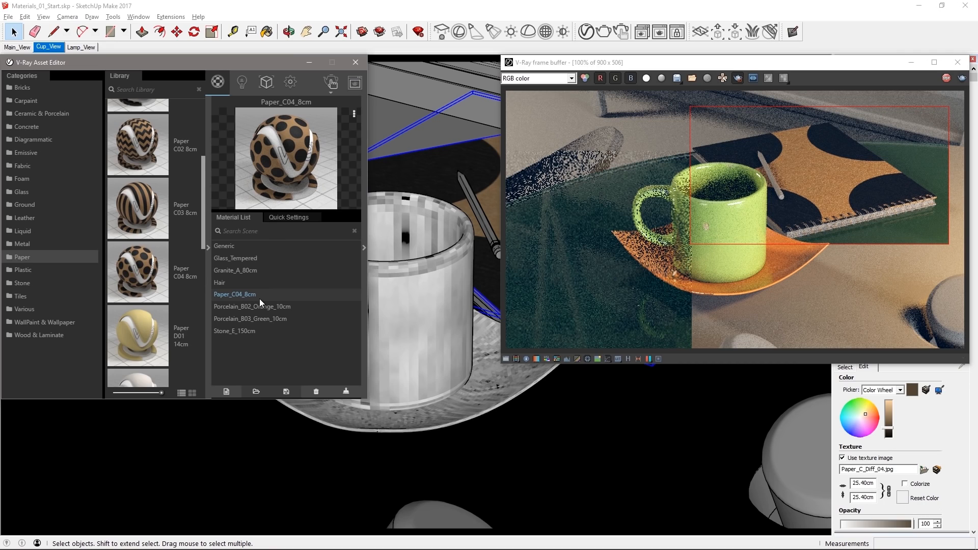
- Set the texture width of the Paper_C04_8cm material to 8 cm
click(866, 486)
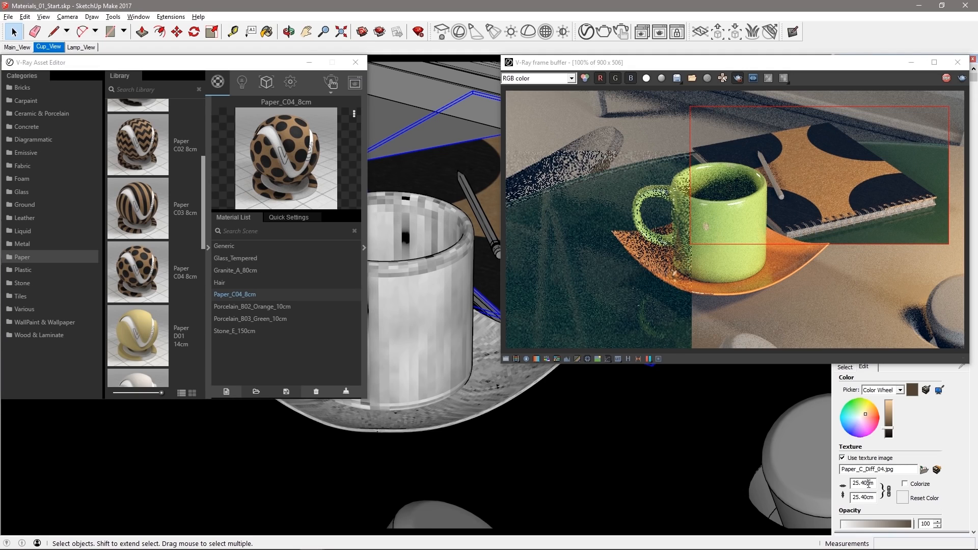
drag(869, 483, 852, 484)
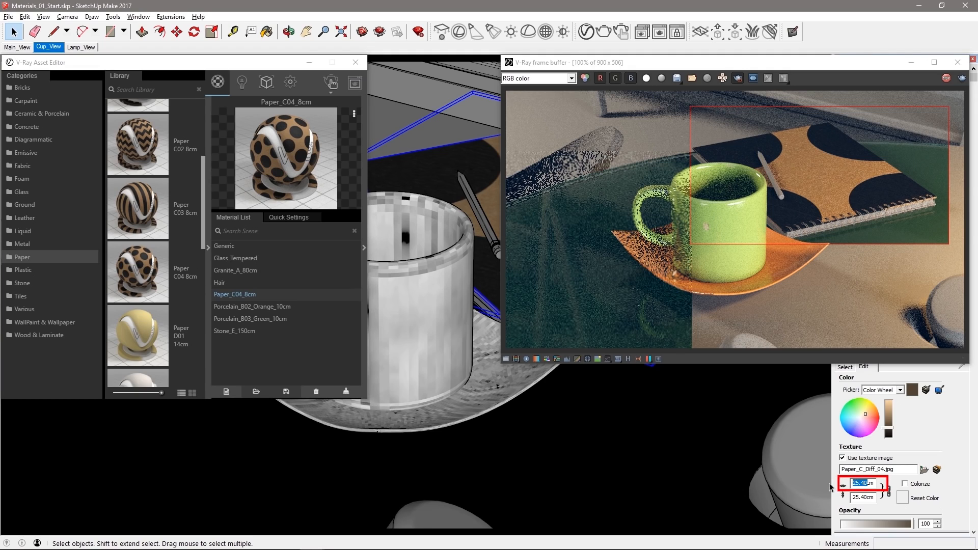
text(8)
key(Return)
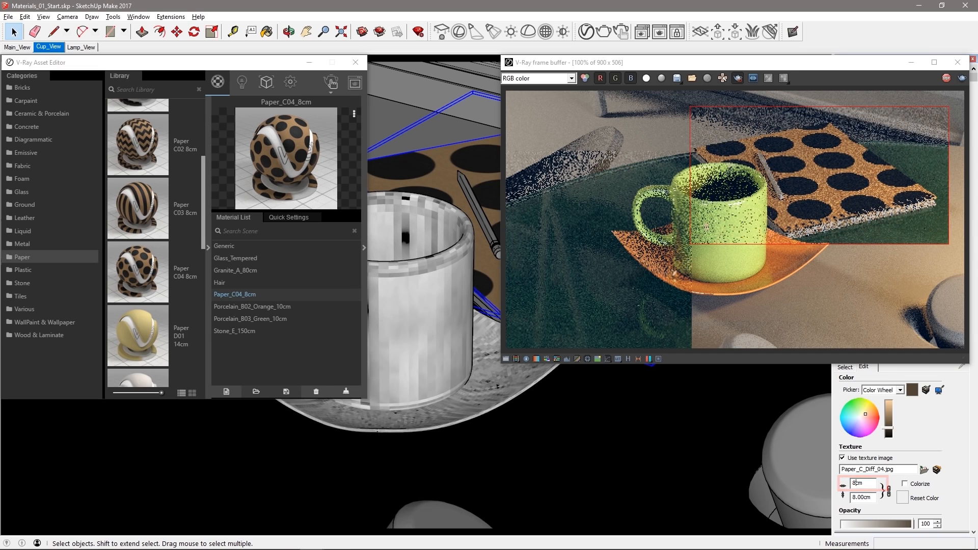
- Turn off region rendering and switch to the Main_View scene
click(738, 79)
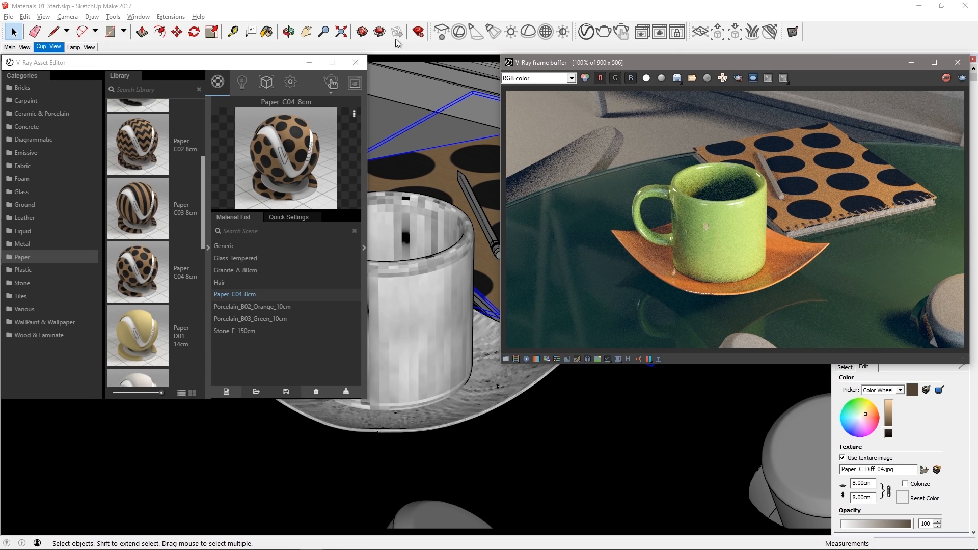
click(17, 47)
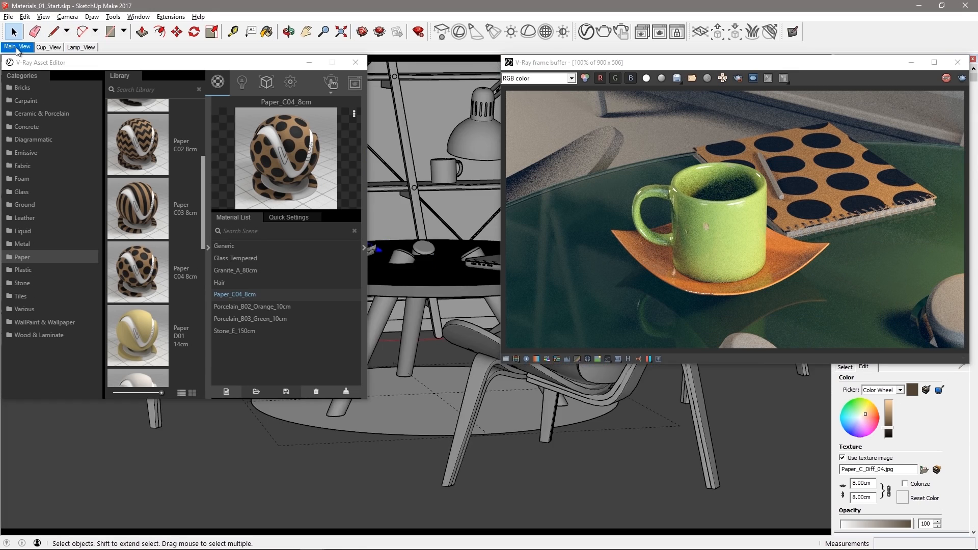
- Restrict the render region to the table and front chair, and apply Laminate D01 120cm from the Wood & Laminate library to the table's rim and legs
click(738, 77)
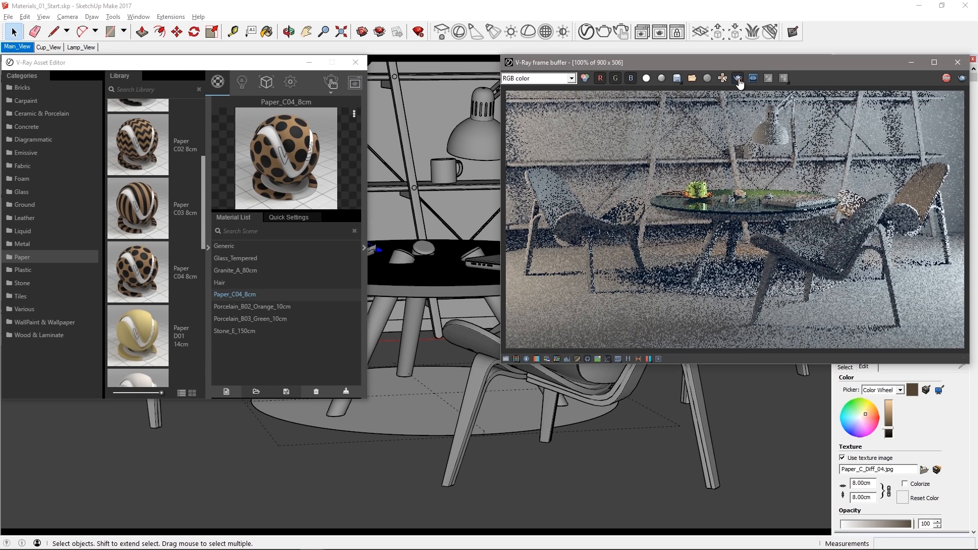
drag(650, 158, 913, 337)
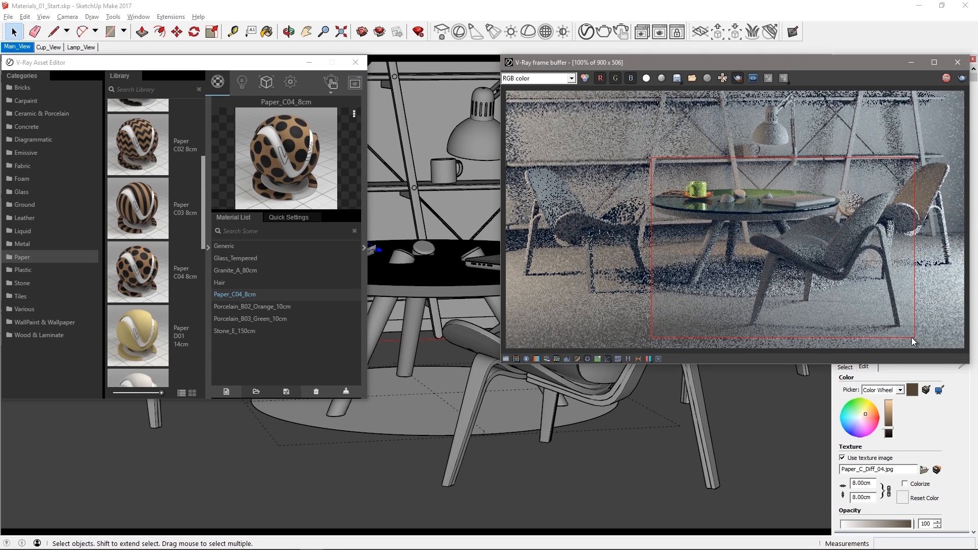
click(373, 292)
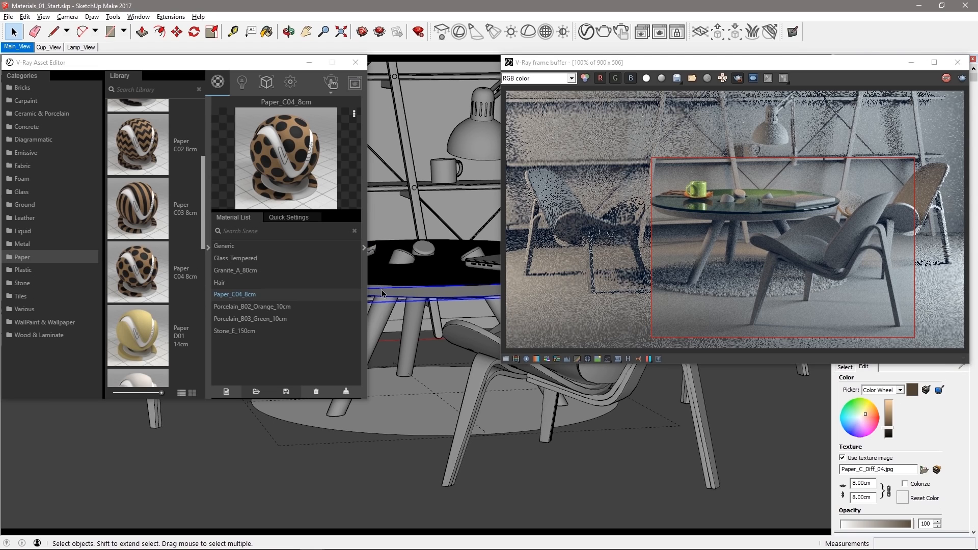
shift+click(380, 320)
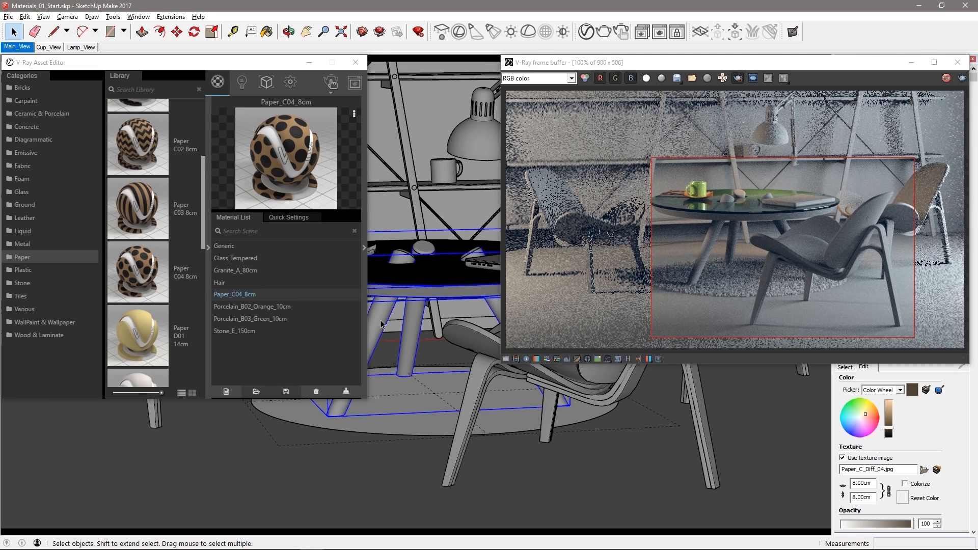
click(59, 334)
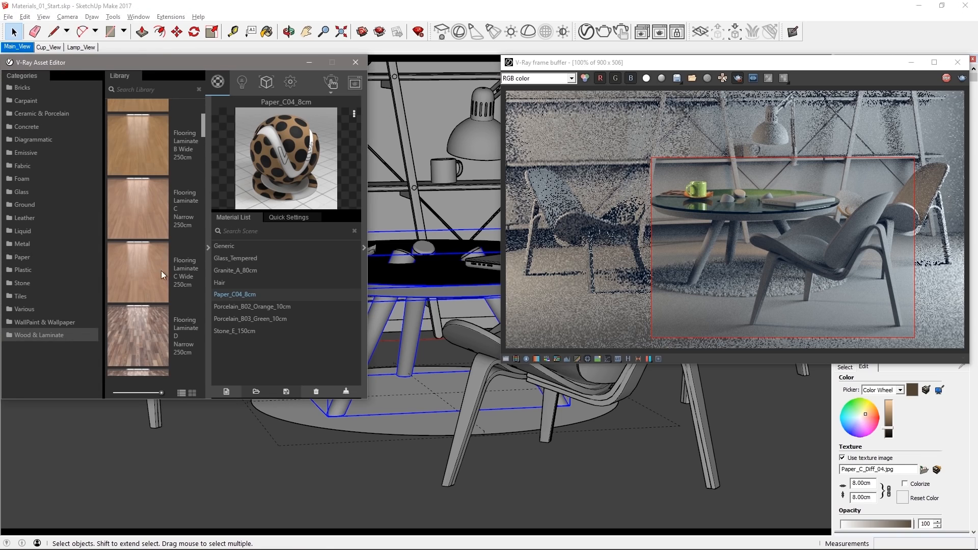
click(139, 89)
text(lamina)
drag(203, 173, 204, 334)
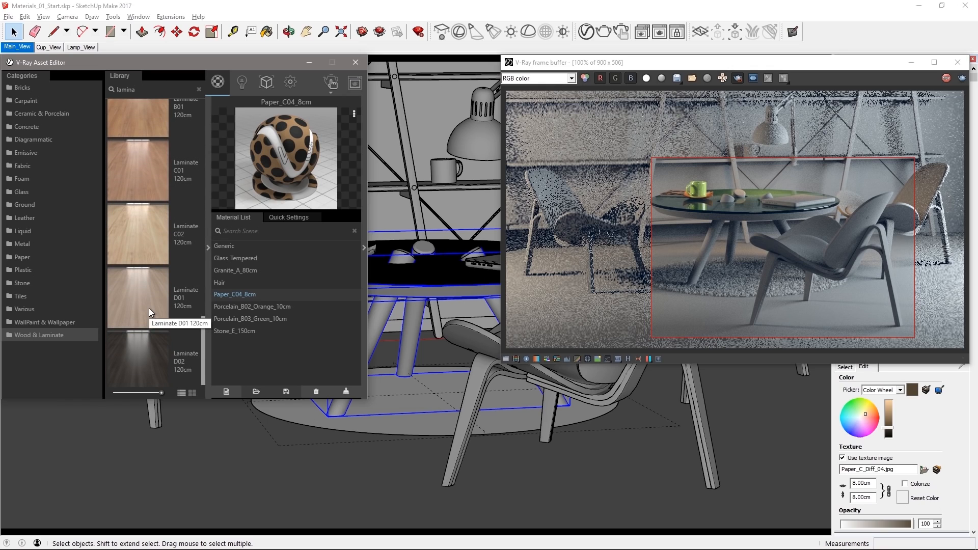
drag(149, 307, 271, 344)
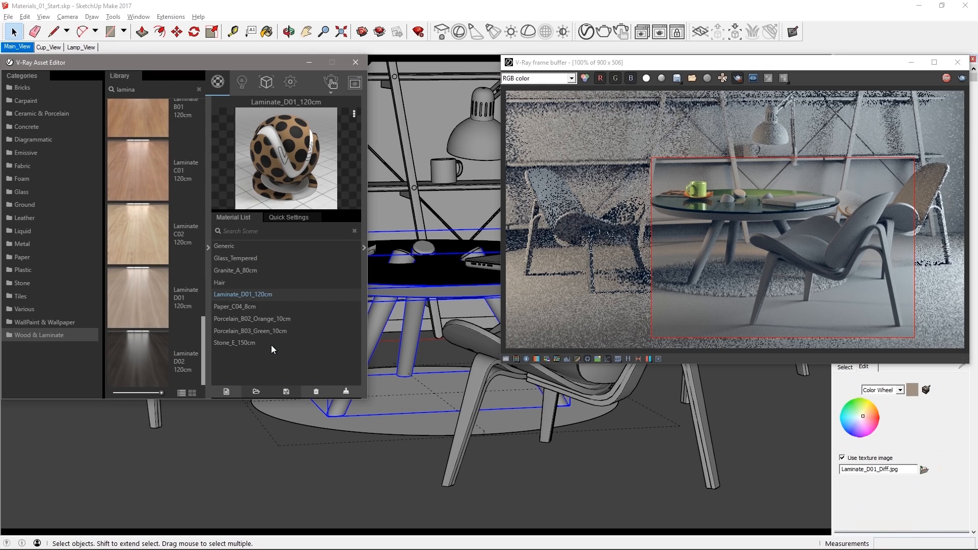
right_click(264, 294)
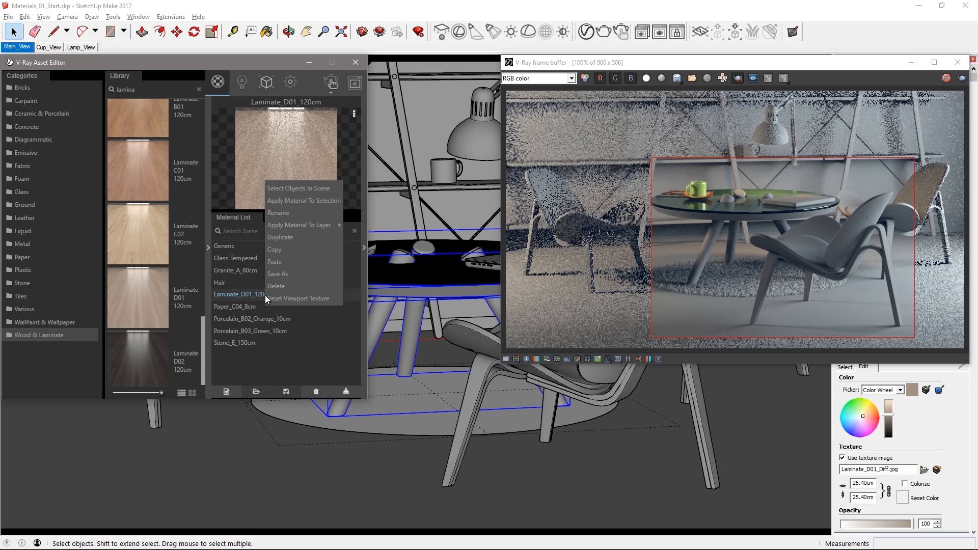
click(286, 203)
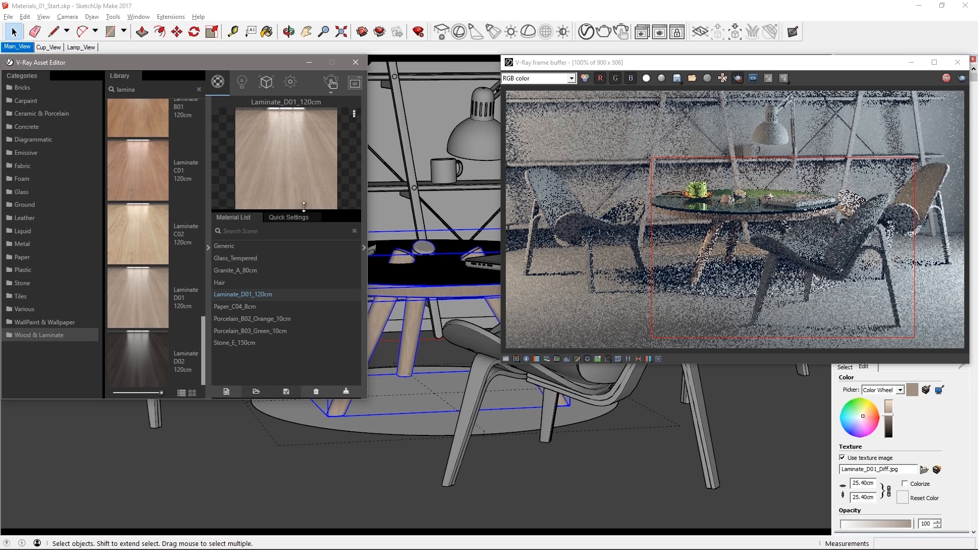
- Set the texture width of the Laminate_D01_120cm material to 120 cm
double_click(860, 484)
text(1)
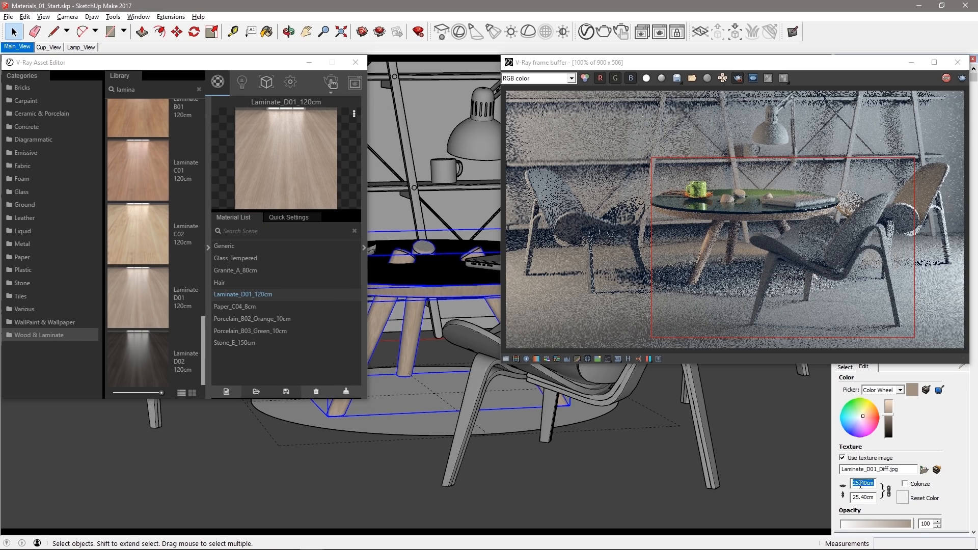
text(20)
key(Return)
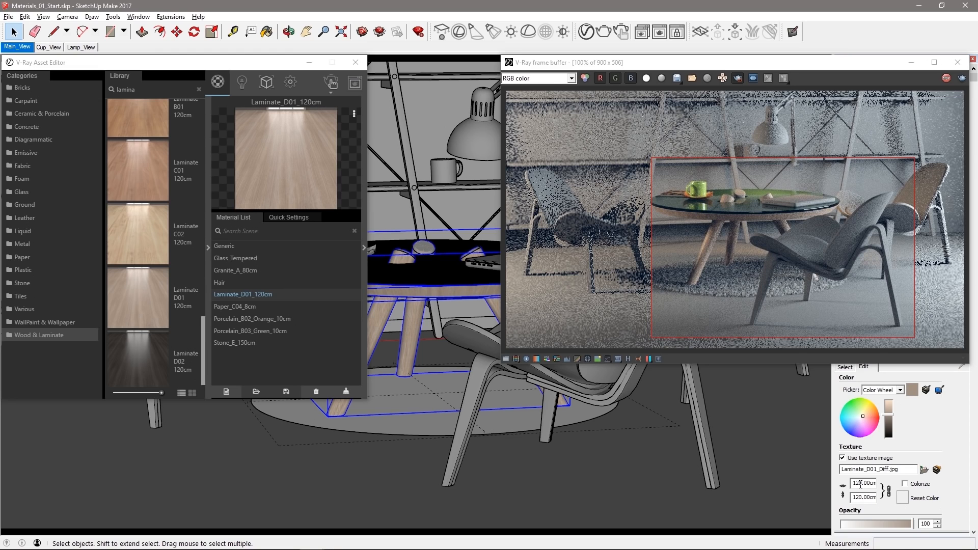
- Open the front chair component for editing and apply the Laminate_D01_120cm material to its wooden frame
mouse_move(875, 65)
mouse_down()
mouse_move(844, 105)
mouse_move(696, 453)
mouse_up()
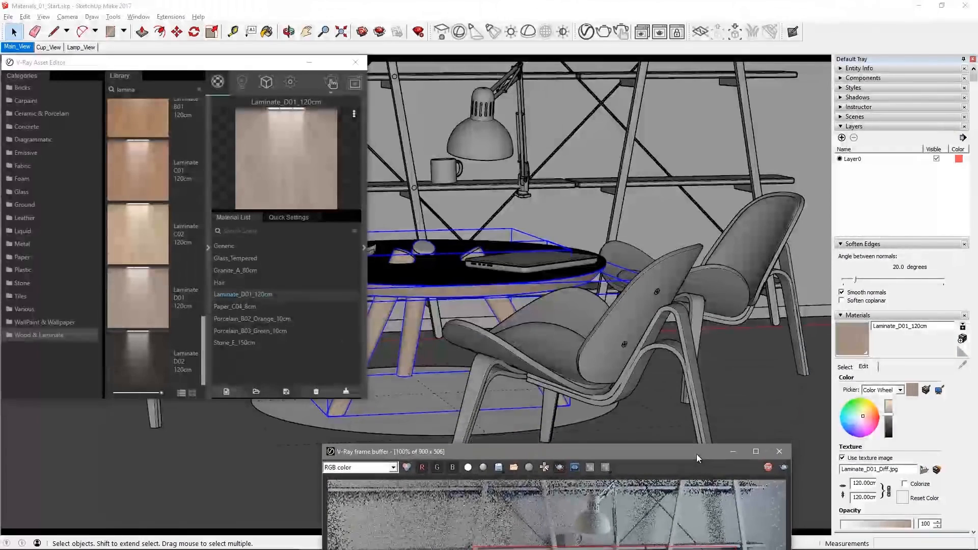
click(695, 380)
double_click(695, 377)
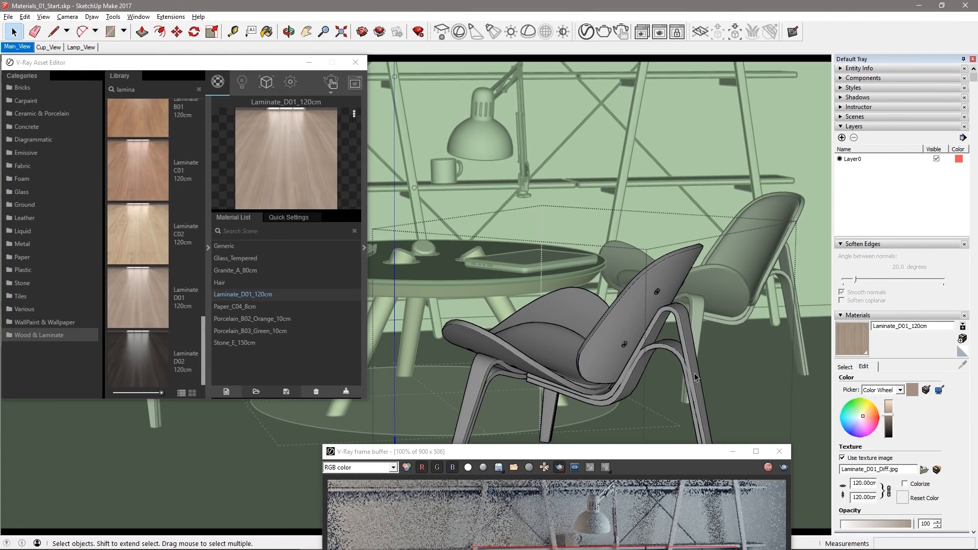
right_click(273, 295)
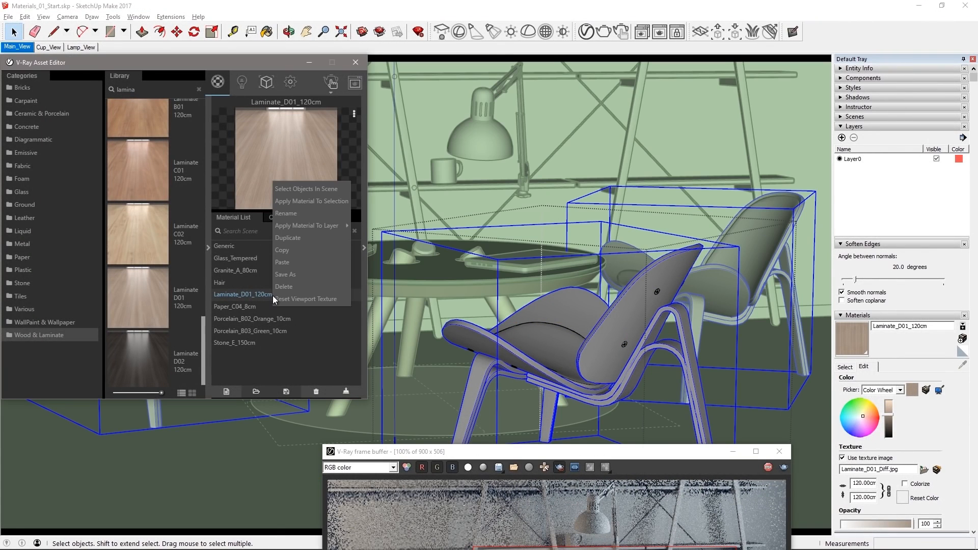
click(306, 200)
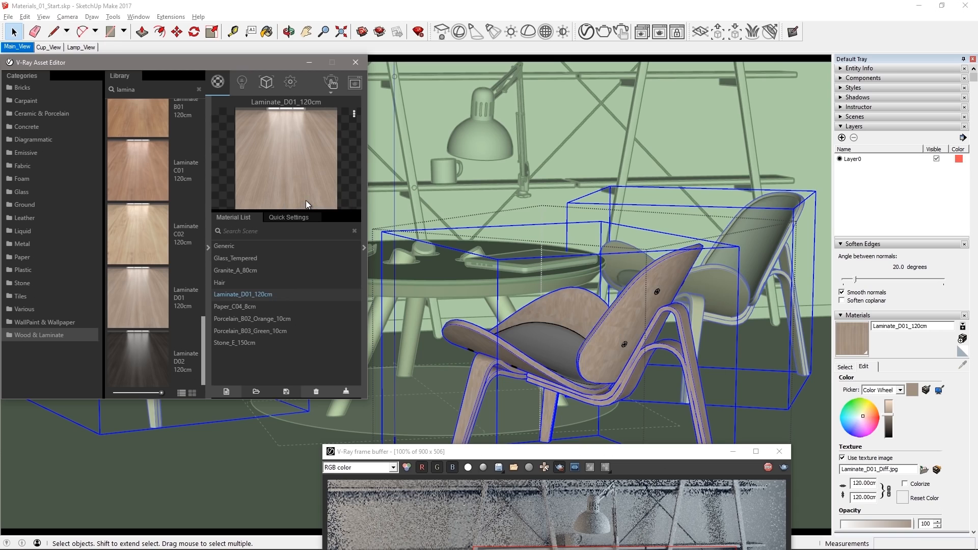
- Add Aluminum Blurry from the Metal library and apply it to the screws on the chair
click(658, 294)
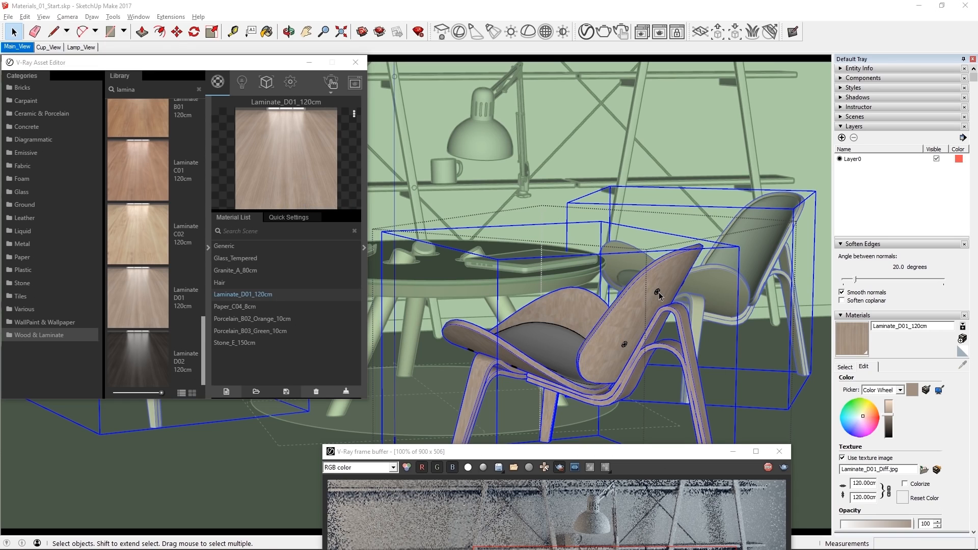
click(659, 294)
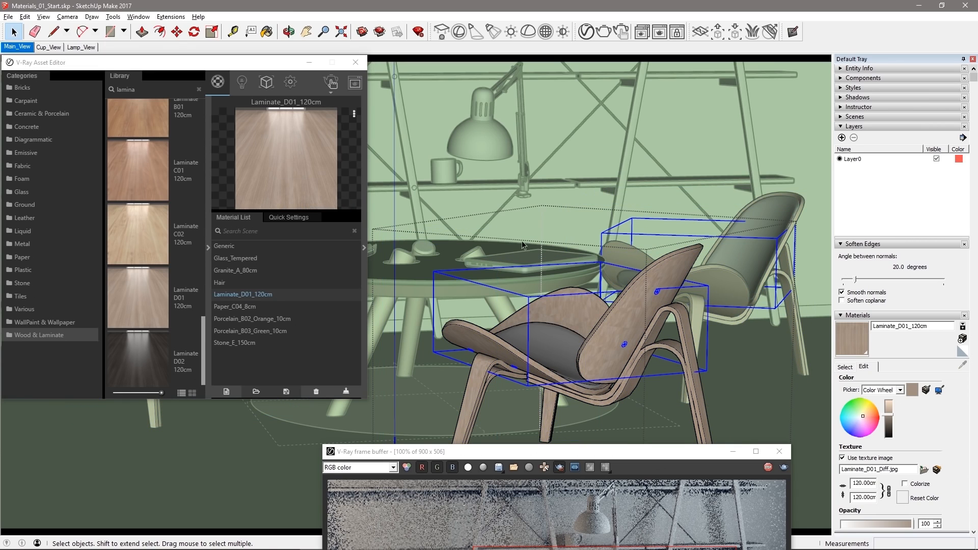
click(26, 247)
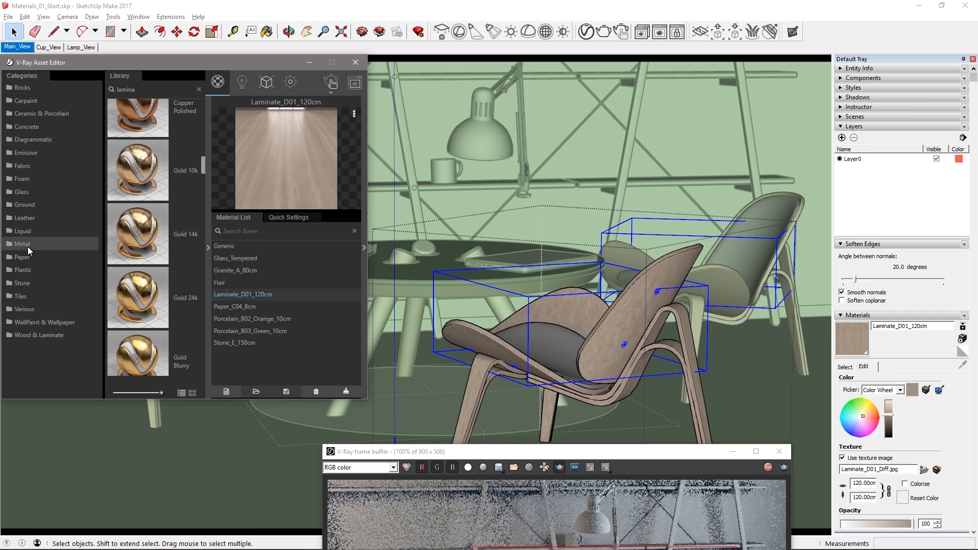
click(141, 89)
text(alumi)
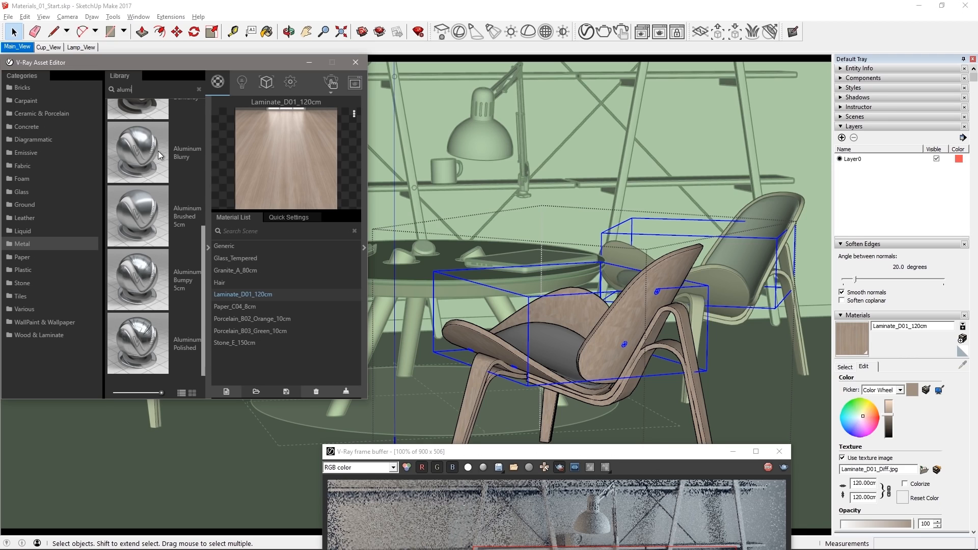
drag(161, 155, 307, 301)
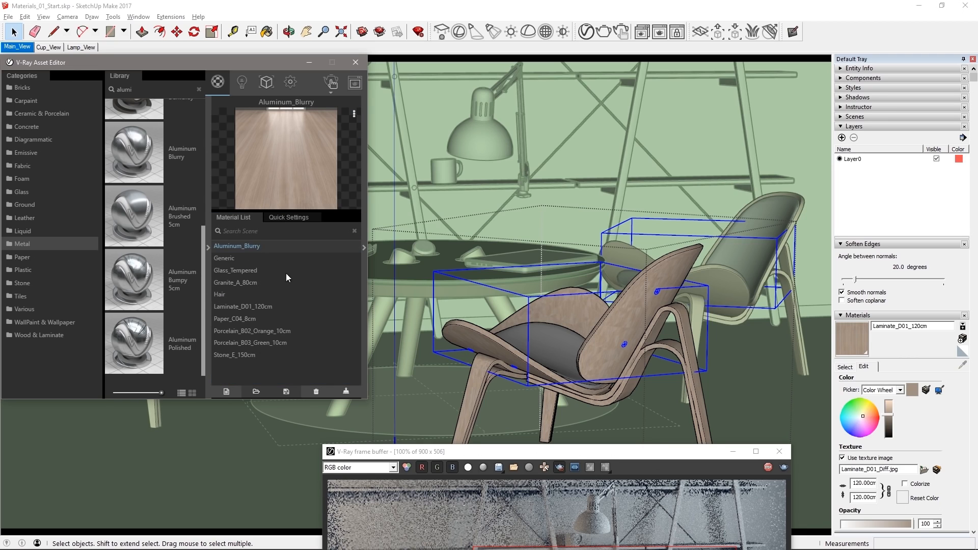
right_click(258, 246)
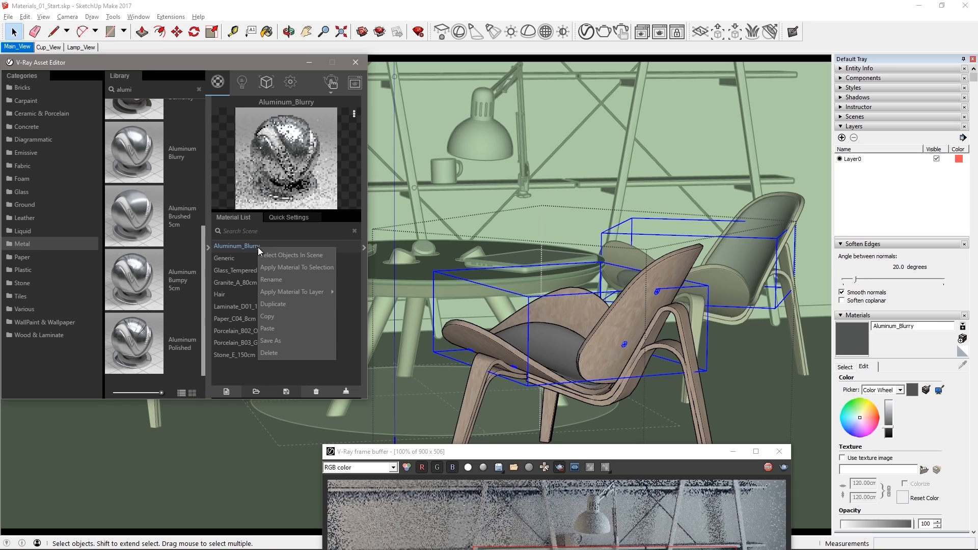
click(286, 268)
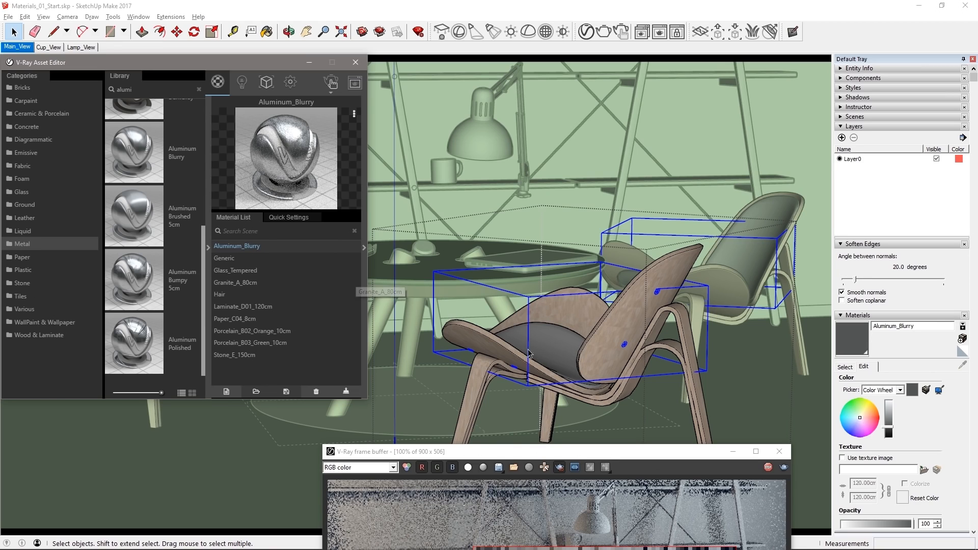
- Apply Fabric Pattern D01 20cm from the Fabric library to the chair's upholstery, and close the chair component
click(549, 354)
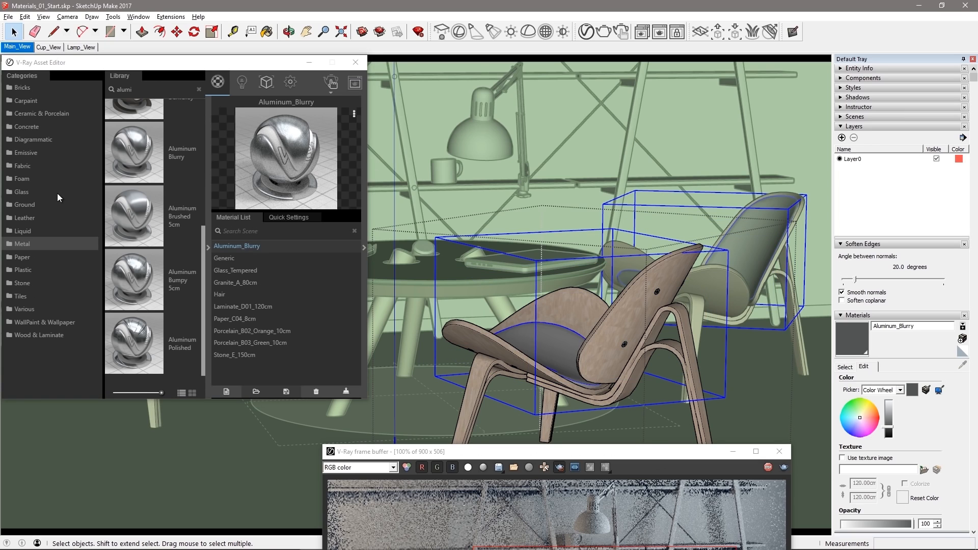
click(23, 166)
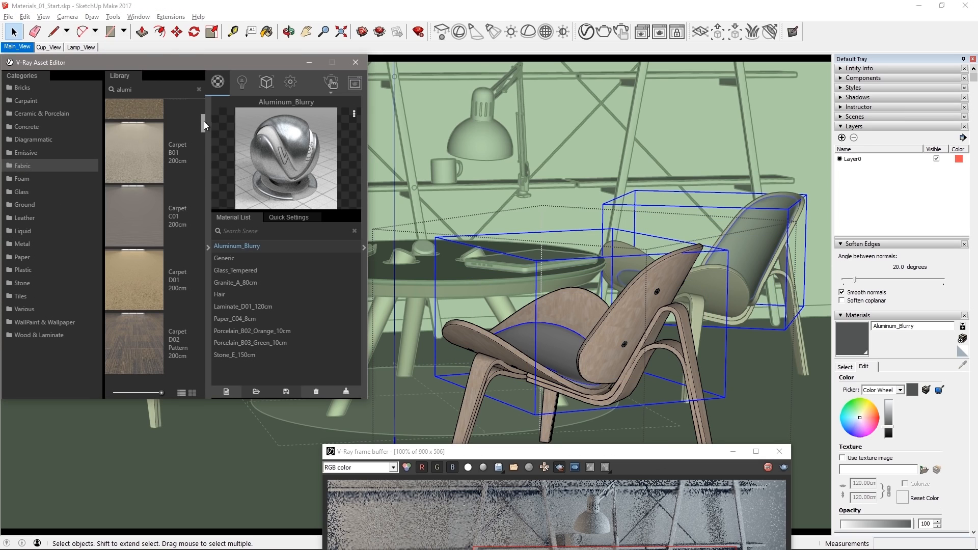
drag(203, 122, 207, 271)
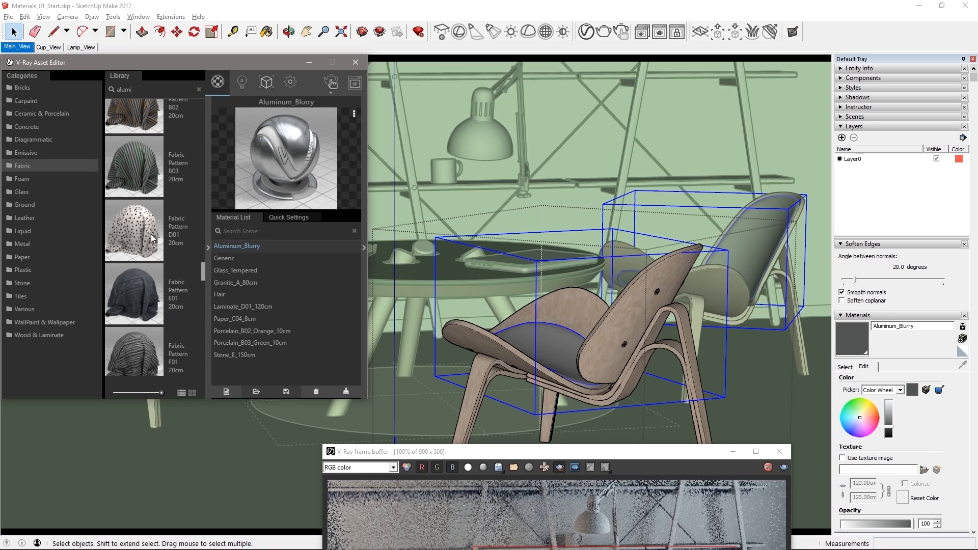
drag(141, 236, 295, 285)
right_click(273, 258)
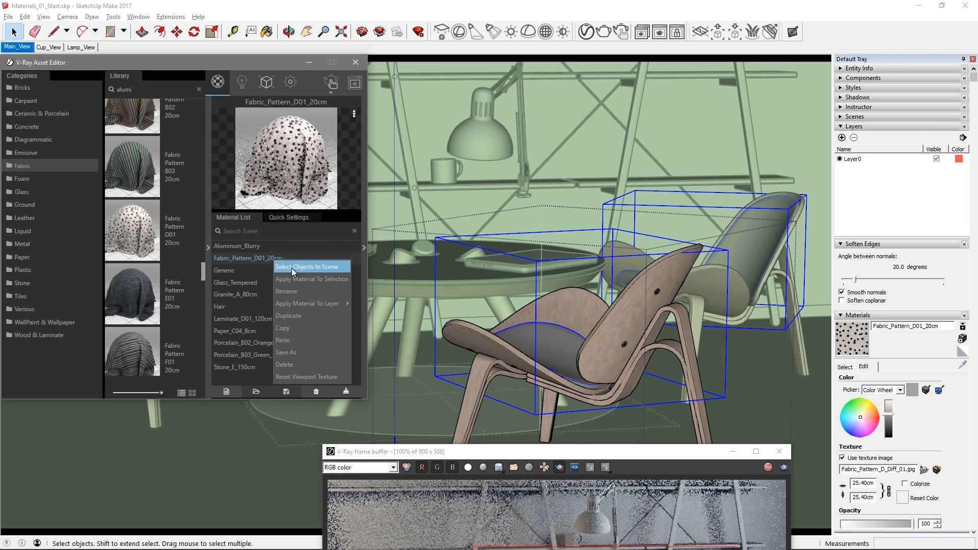
click(295, 278)
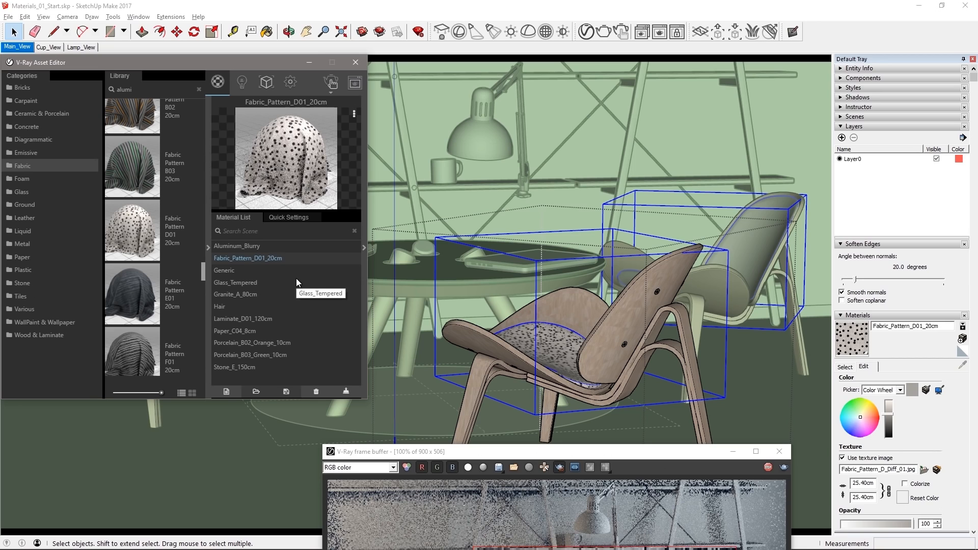
right_click(586, 150)
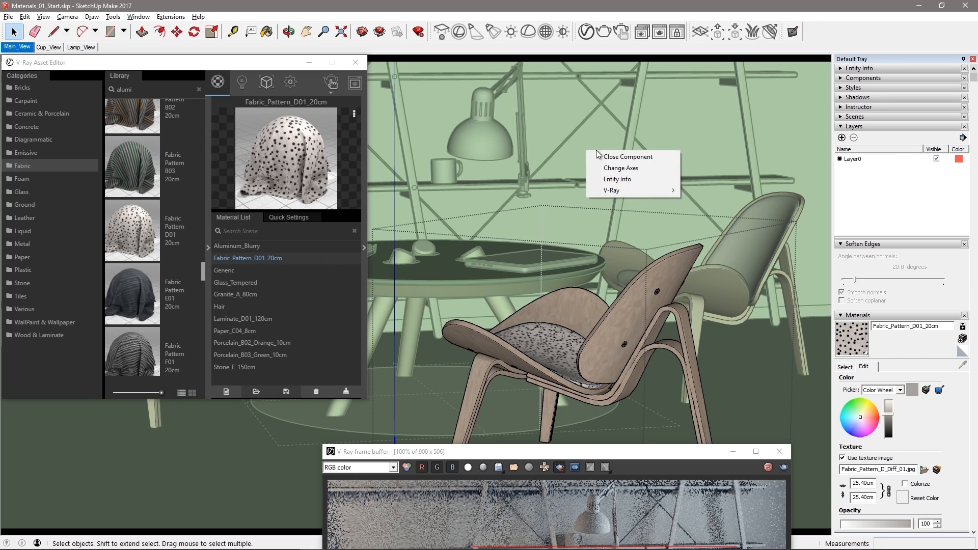
click(619, 156)
drag(606, 446, 782, 63)
- Apply the Aluminum_Blurry material to the shelving unit's metal connectors and diagonal cross braces
click(414, 190)
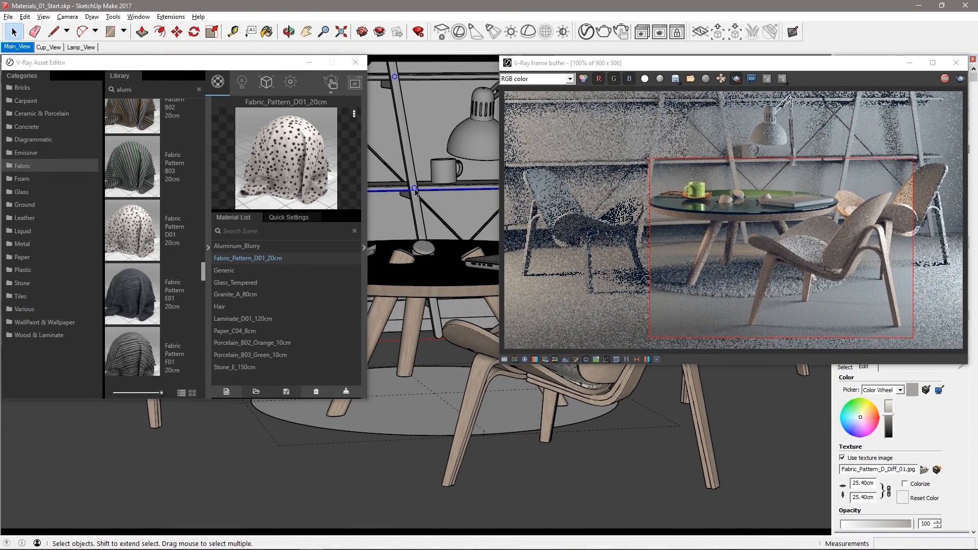
ctrl+click(439, 220)
click(257, 247)
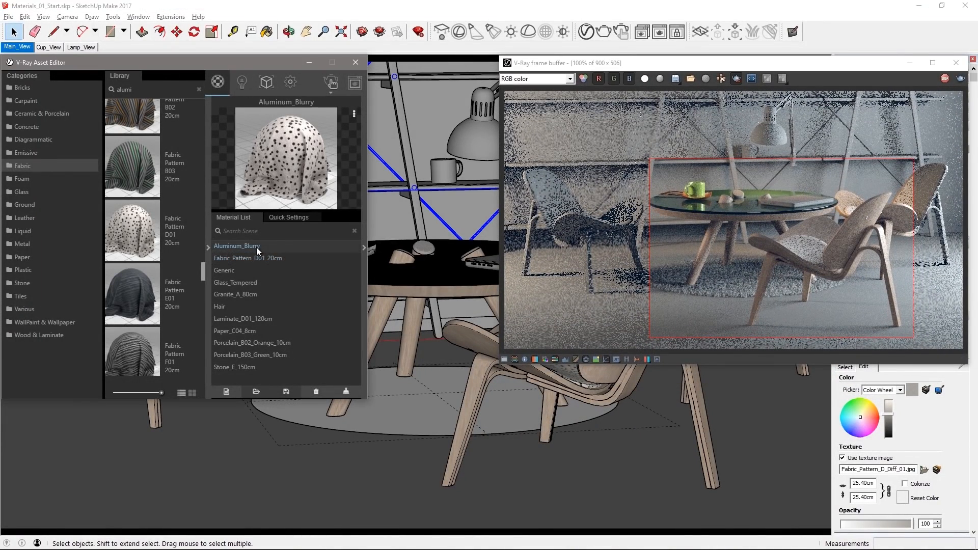
right_click(255, 246)
click(276, 267)
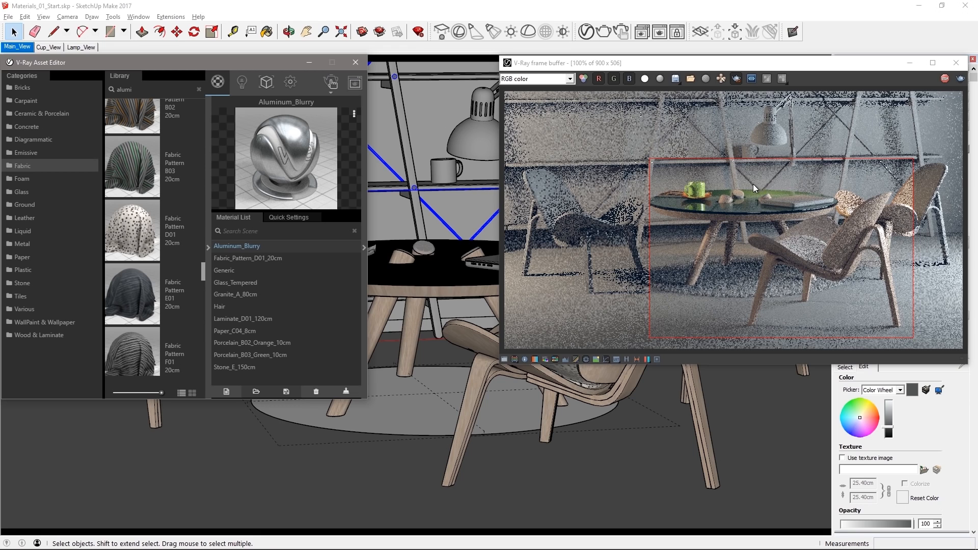
- Limit the render region to the laptop on the table and add Plastic Simple Blurry Black from the Plastic library to the scene
drag(753, 185, 844, 215)
scroll(814, 199, up, 2)
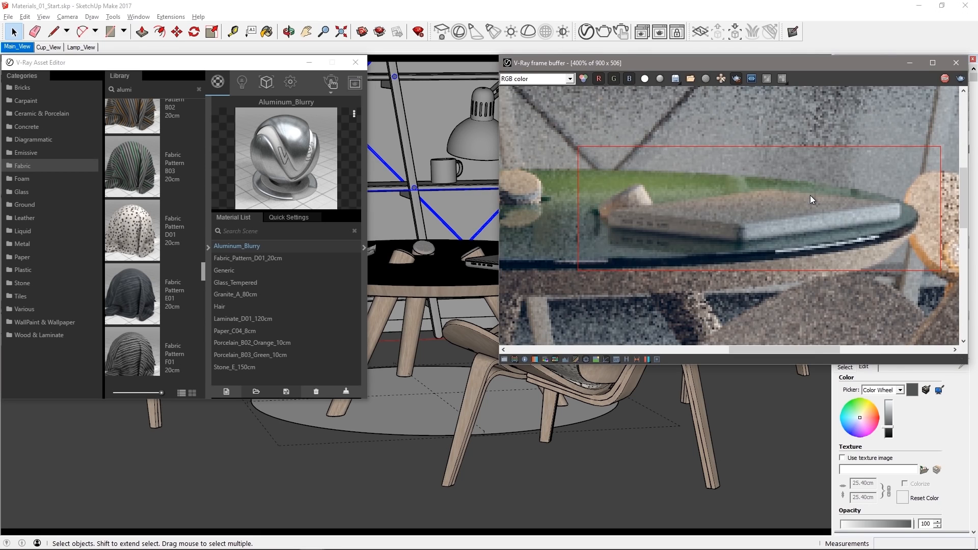
click(24, 270)
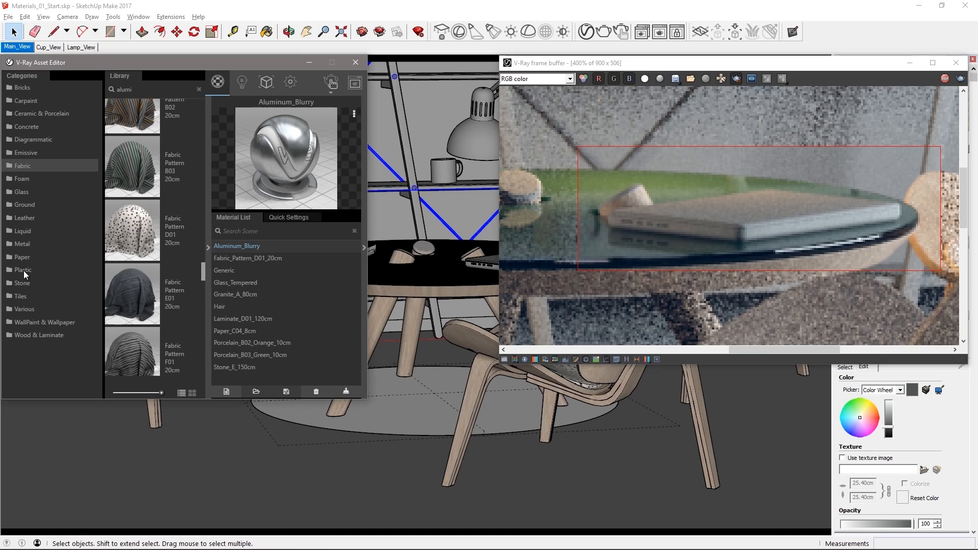
double_click(142, 92)
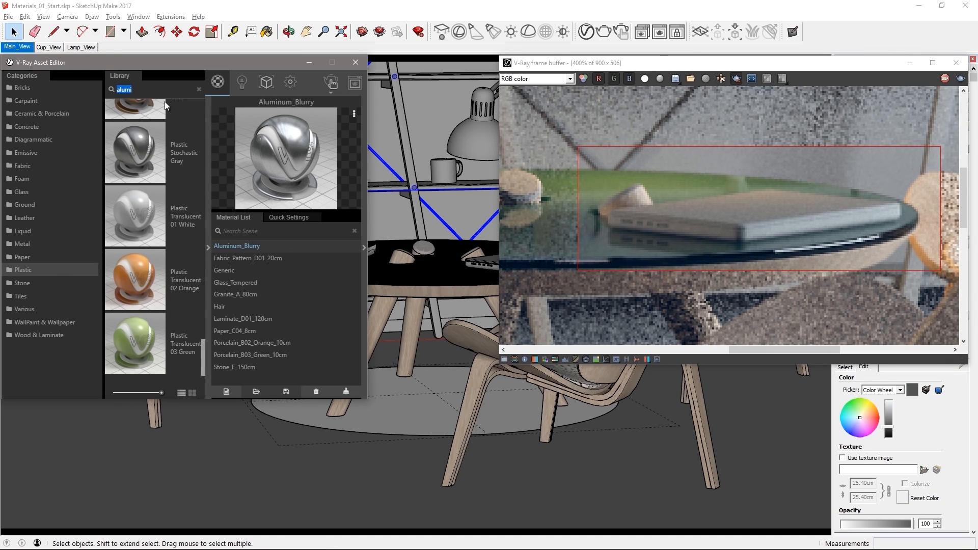
text(sim)
scroll(200, 236, up, 7)
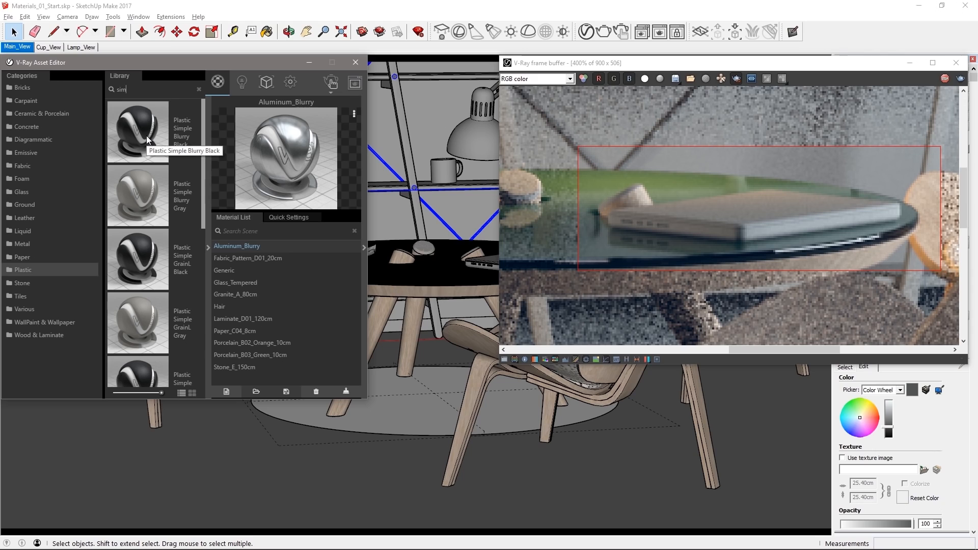
drag(145, 135, 260, 280)
- Apply the Plastic_Simple_Blurry_Black material to the base of the laptop on the table
click(495, 271)
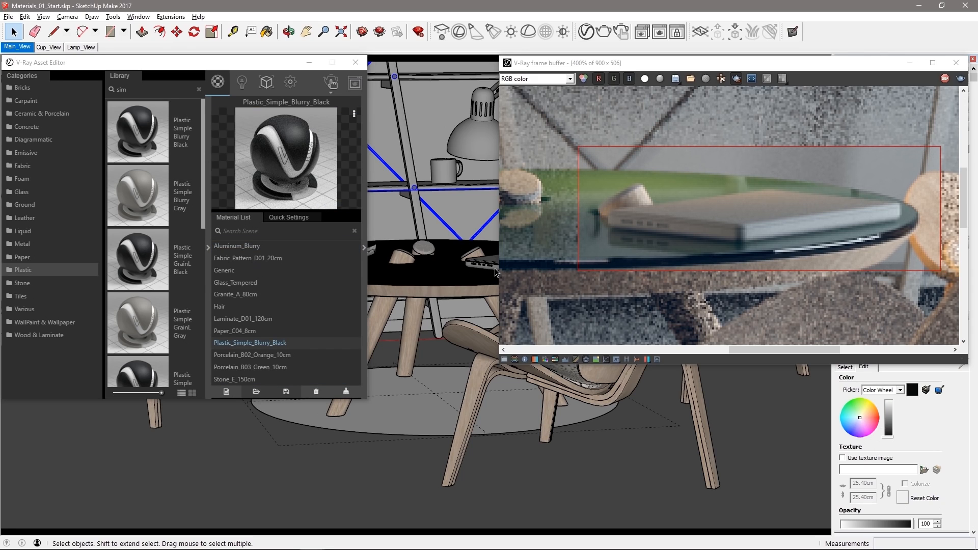
right_click(261, 343)
click(274, 264)
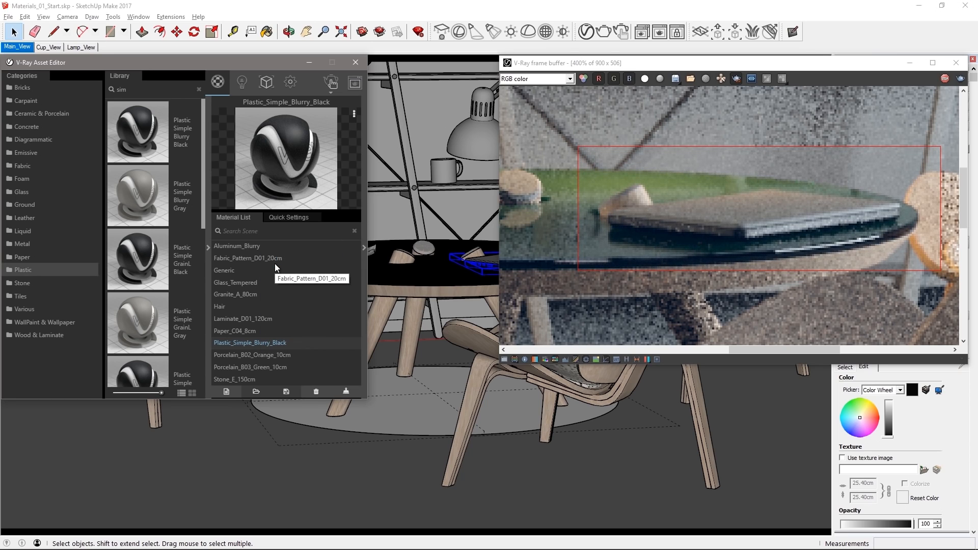
- Add CarPaint Flakes GrassGreen from the Carpaint library and apply it to the laptop's lid
click(34, 102)
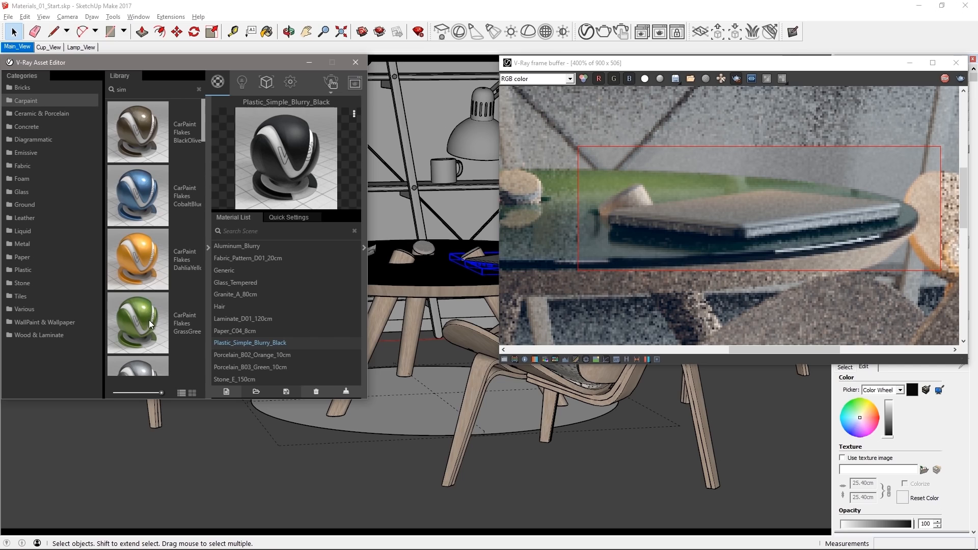
drag(141, 325, 282, 319)
click(489, 259)
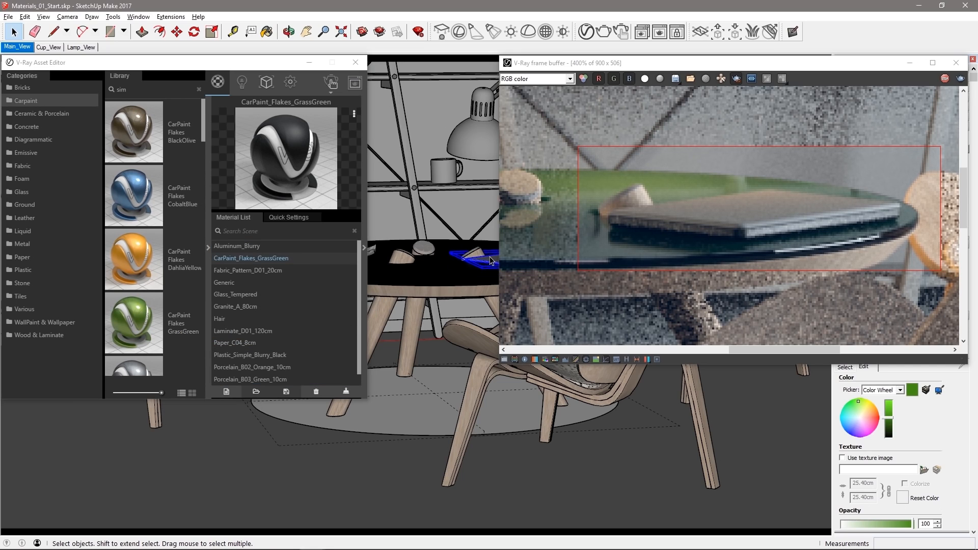
right_click(280, 260)
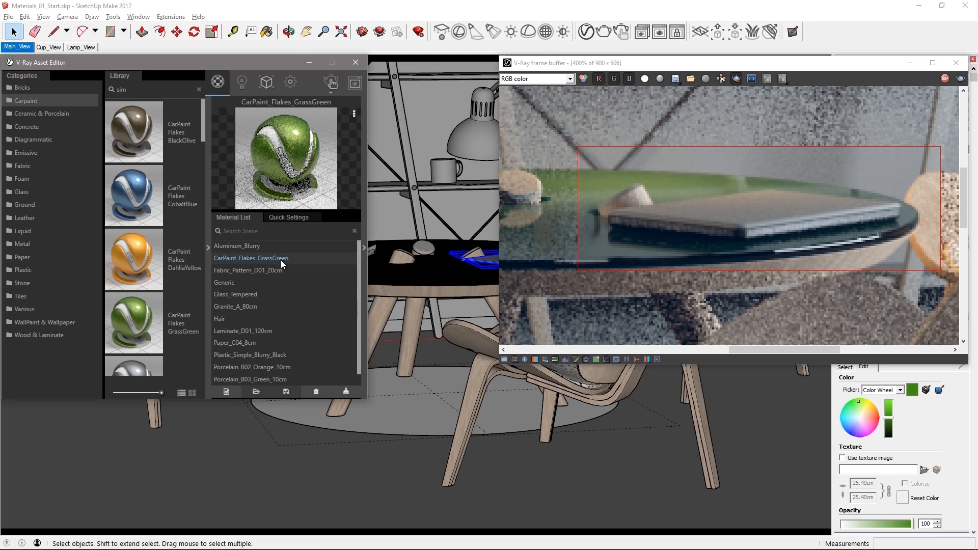
click(306, 279)
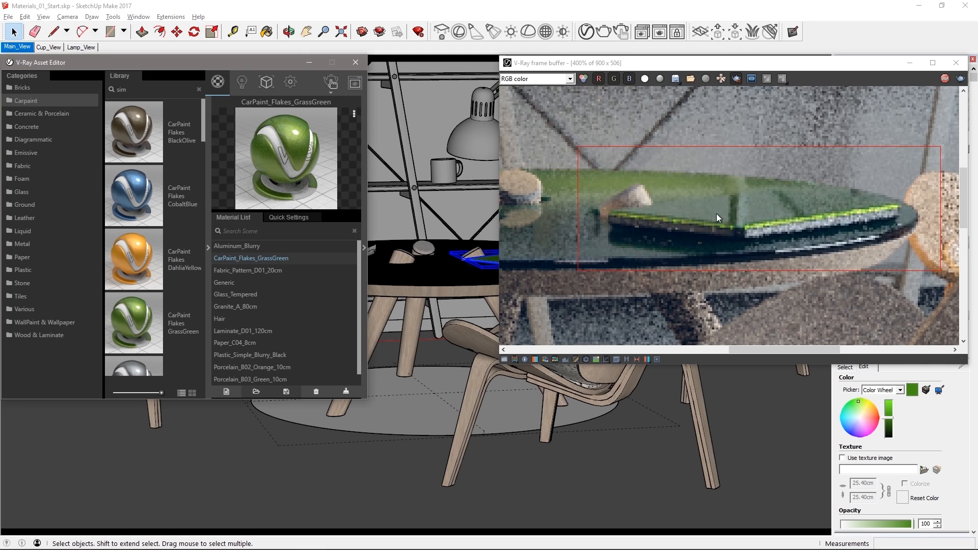
- Show the whole render, set the render region over its upper part, and select the back wall in the model
double_click(716, 213)
drag(502, 252, 962, 92)
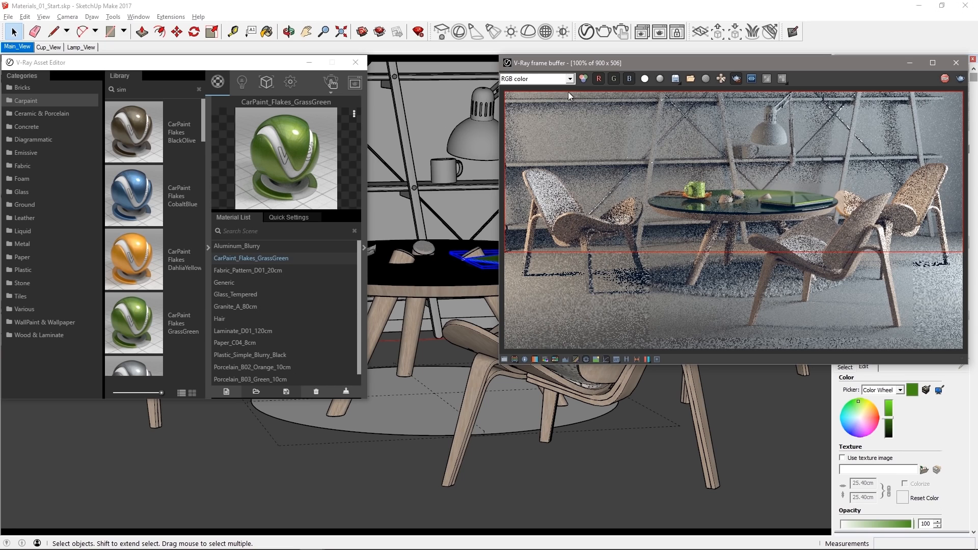
click(426, 121)
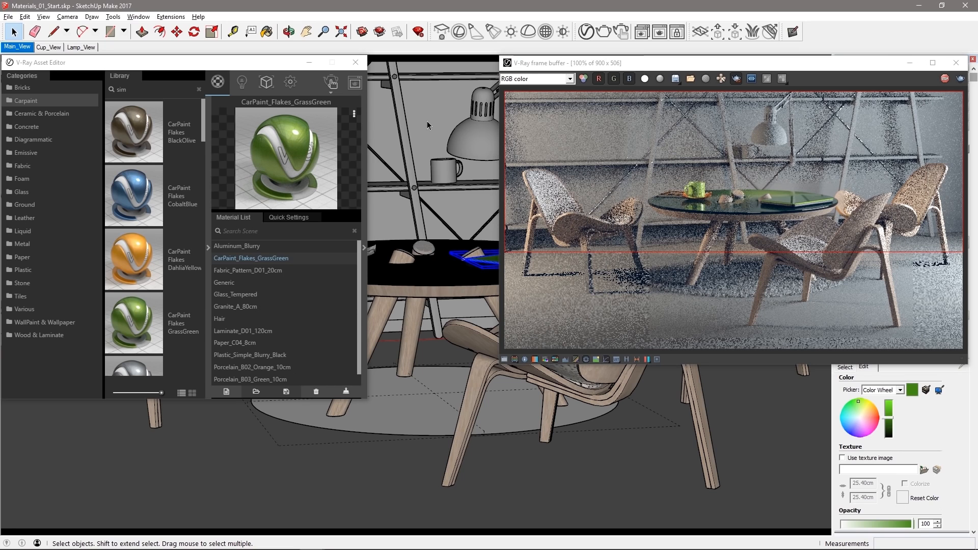
- Apply Bricks Weathered E02 1m from the Bricks library to the back wall and set its texture size to 80 cm
click(26, 87)
drag(203, 145, 213, 379)
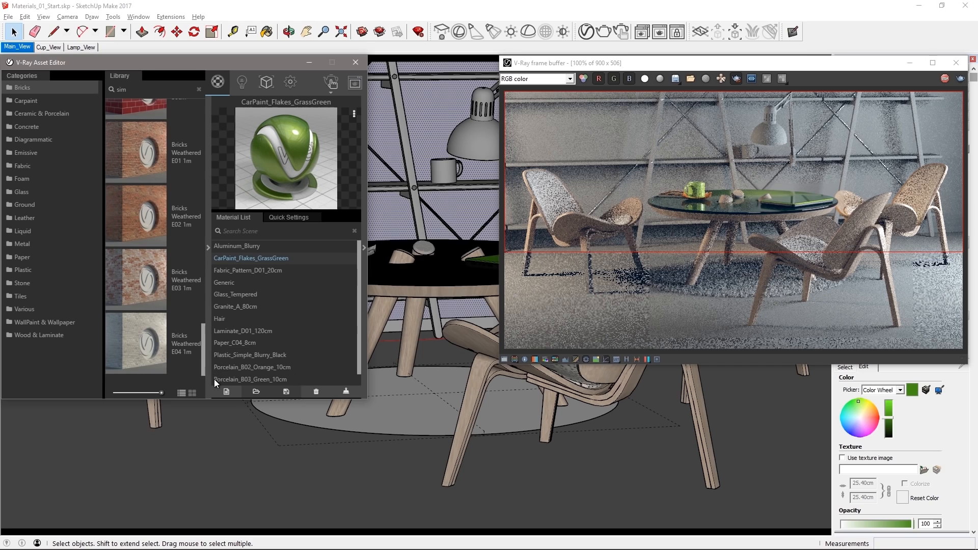
drag(147, 221, 276, 286)
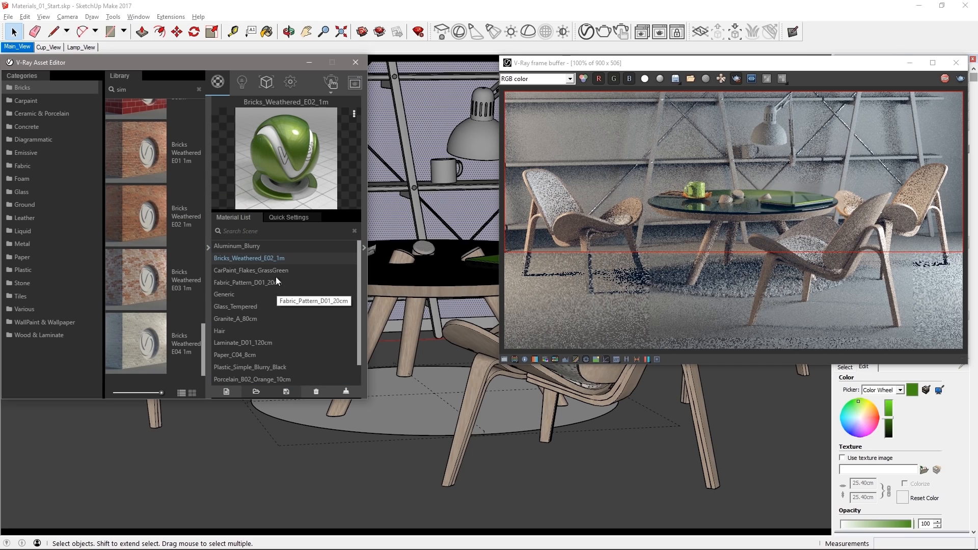
right_click(276, 261)
click(295, 283)
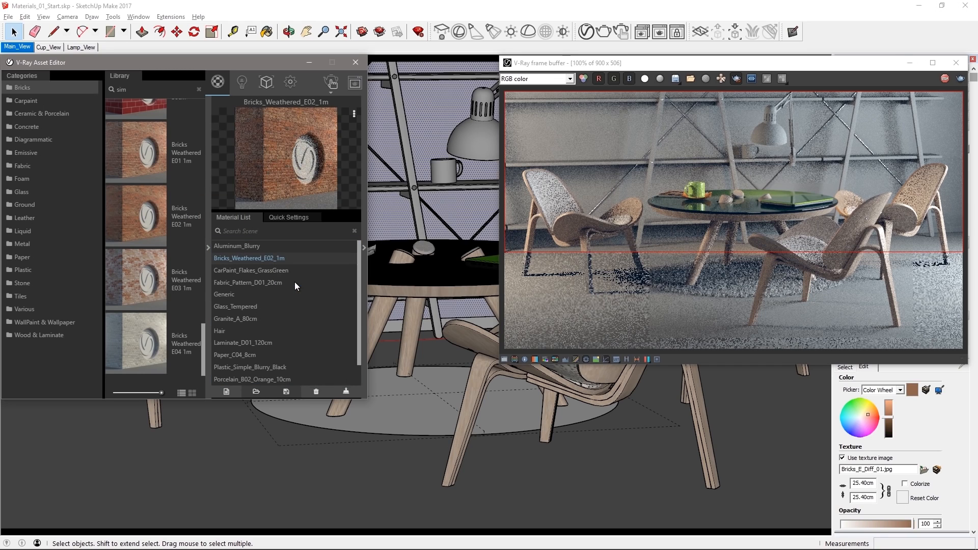
double_click(863, 483)
text(80)
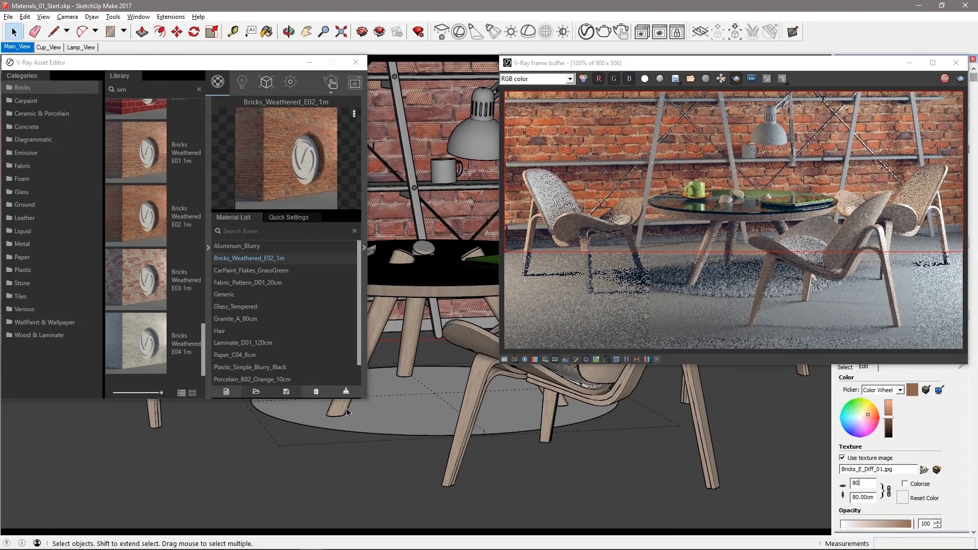
- Apply Bricks Painted B02 1m from the Bricks library to the back wall and set its texture size to 80 cm
scroll(203, 353, up, 10)
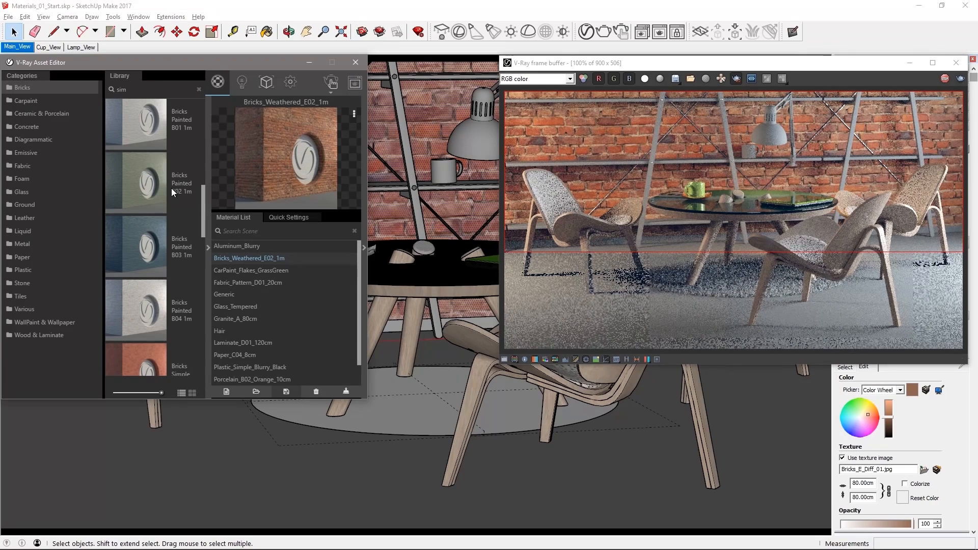
mouse_move(135, 185)
mouse_down()
mouse_move(209, 208)
mouse_move(287, 276)
mouse_up()
right_click(275, 261)
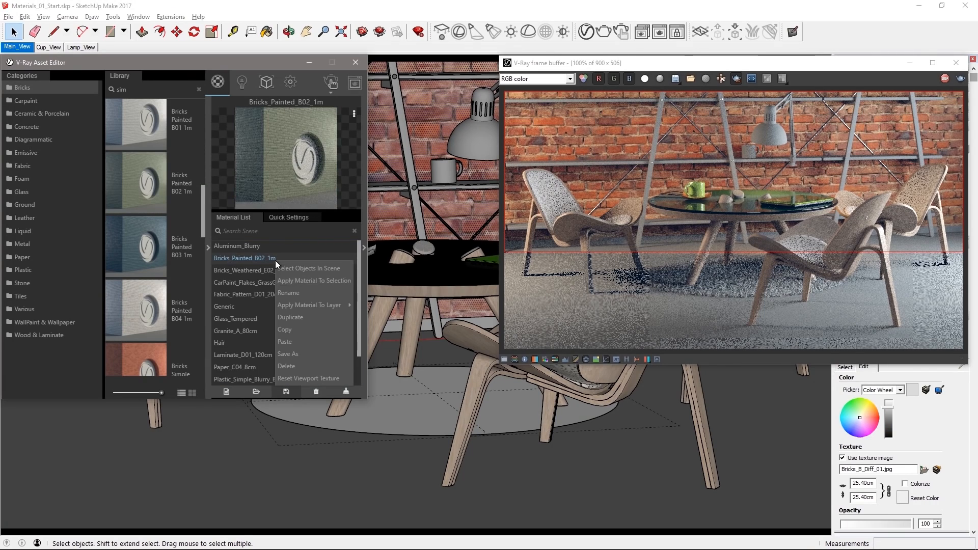
click(316, 280)
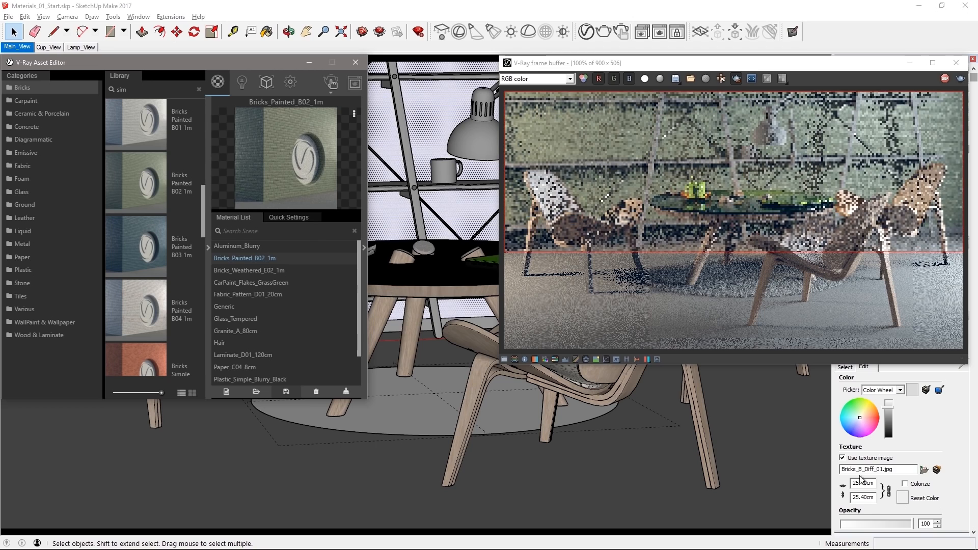
double_click(863, 482)
text(80)
key(Return)
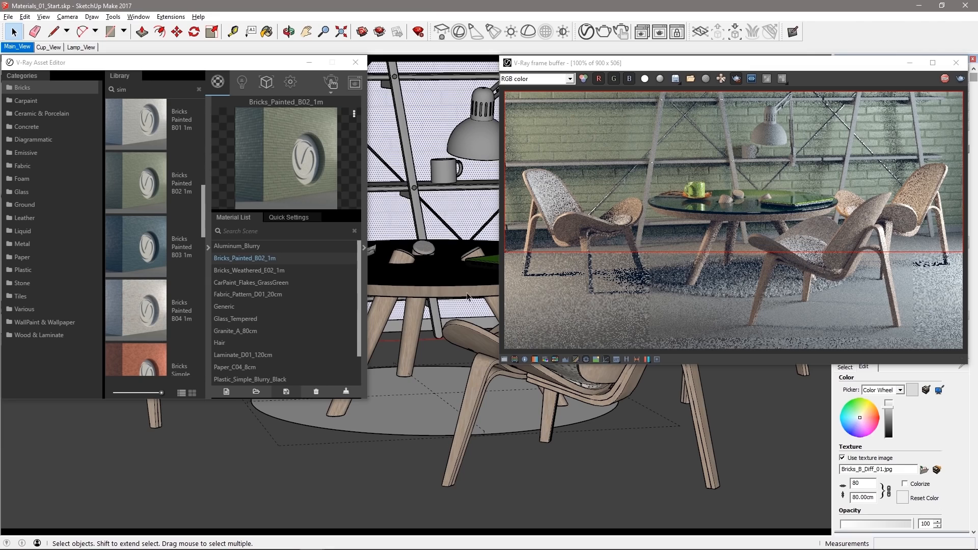
- Change the Source A color in the painted brick material's diffuse texture to light gray with red, green and blue at 193
click(364, 249)
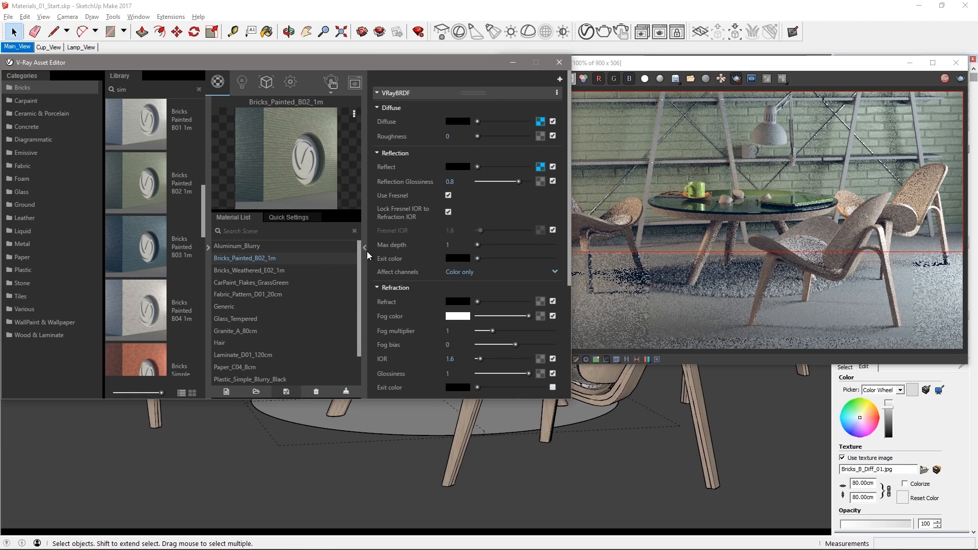
click(540, 122)
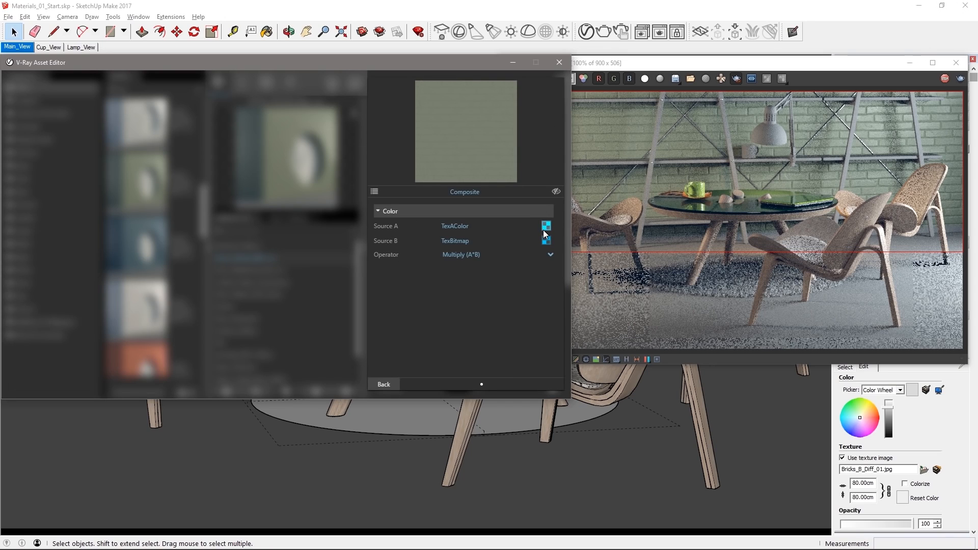
click(544, 228)
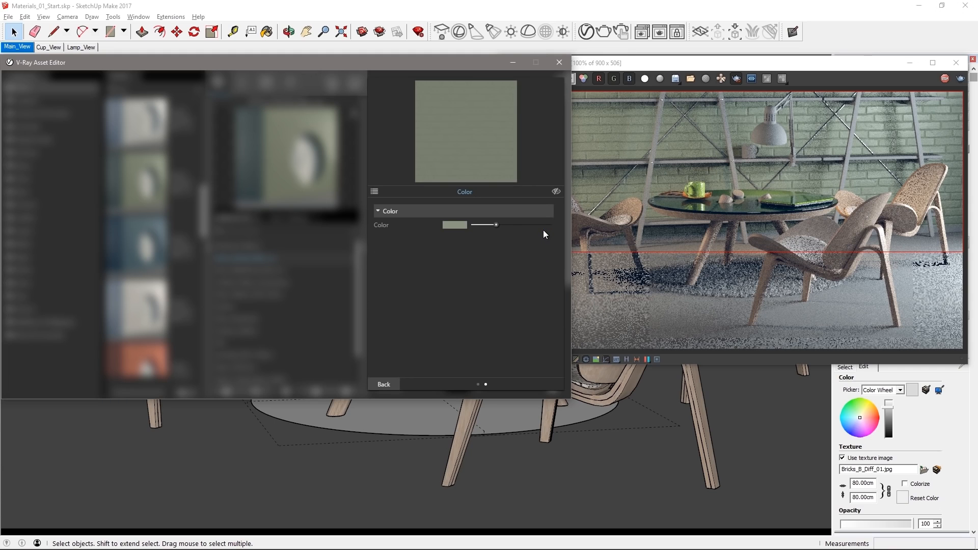
click(461, 228)
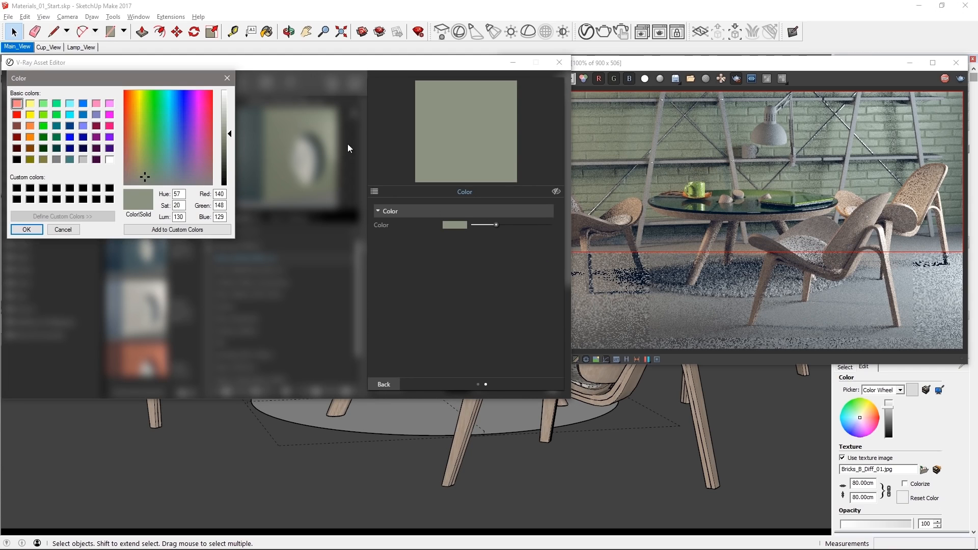
drag(145, 79, 334, 157)
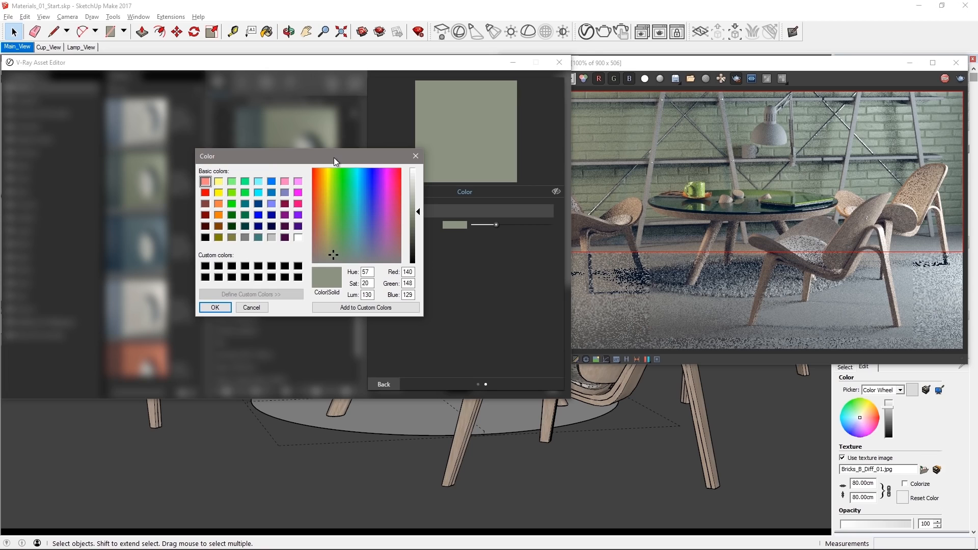
drag(332, 255, 334, 263)
drag(413, 197, 415, 191)
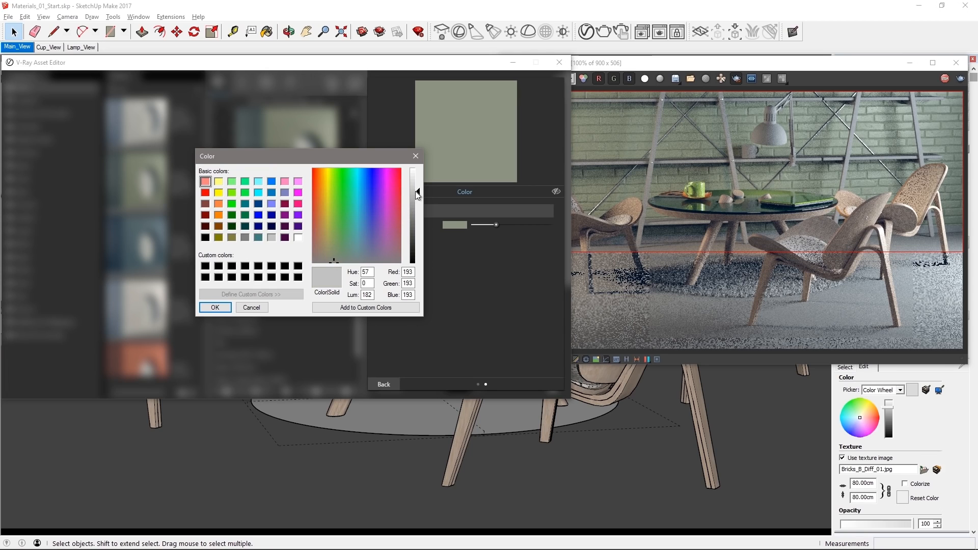
click(215, 307)
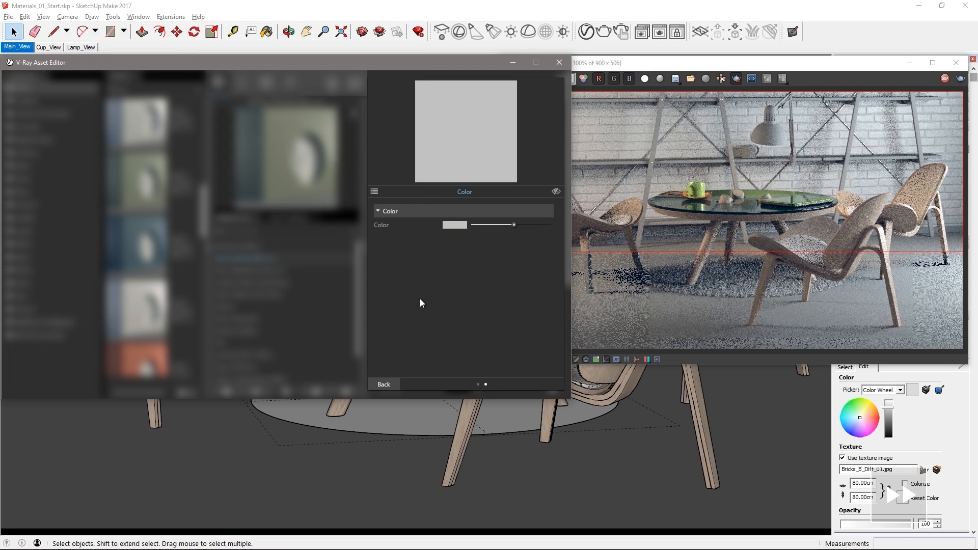
click(382, 385)
click(382, 384)
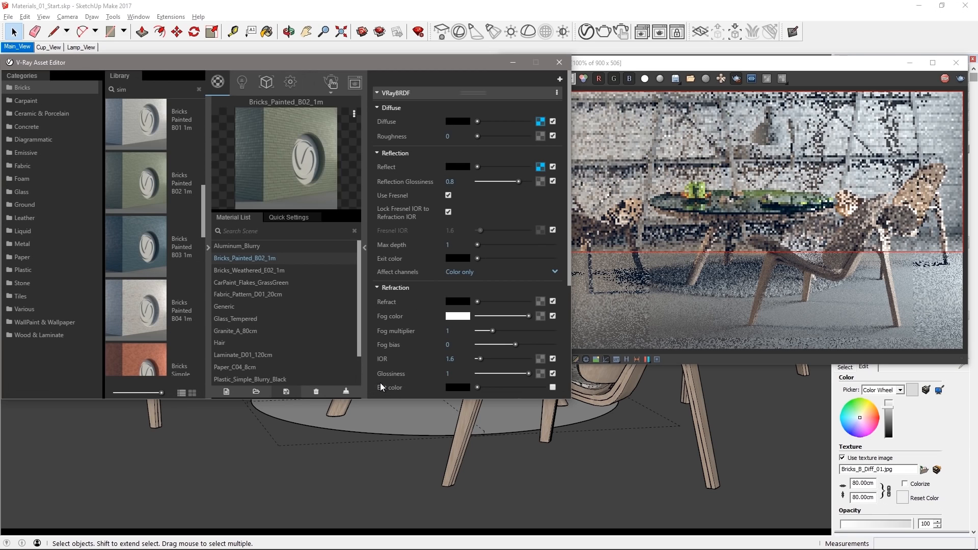
click(365, 248)
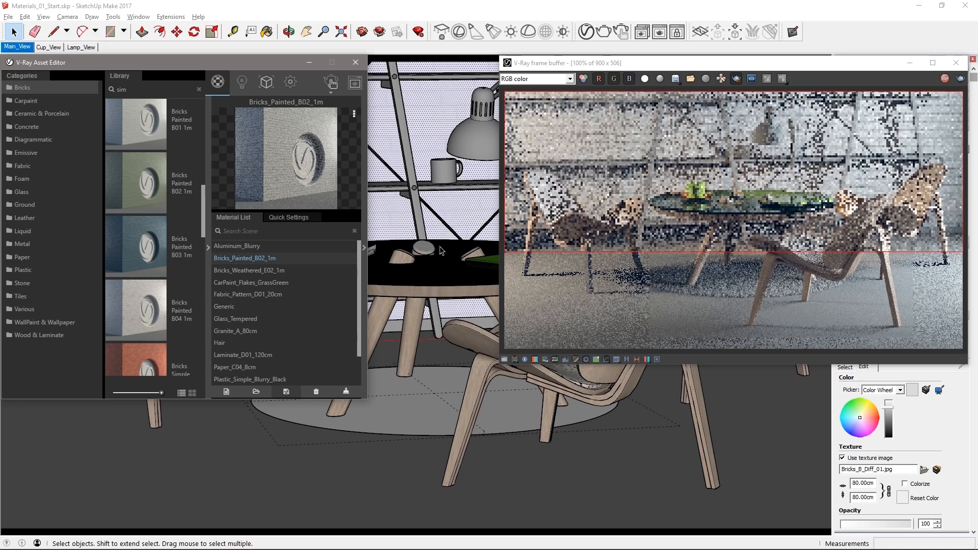
- Set the render region over the floor area and apply Concrete Simple C01 2m from the Concrete library to the floor
click(503, 240)
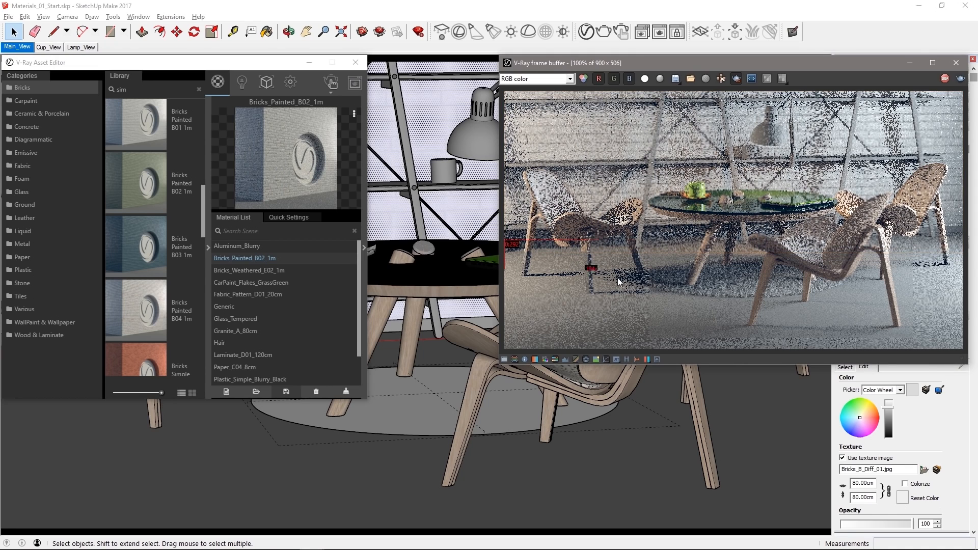
drag(618, 277, 961, 348)
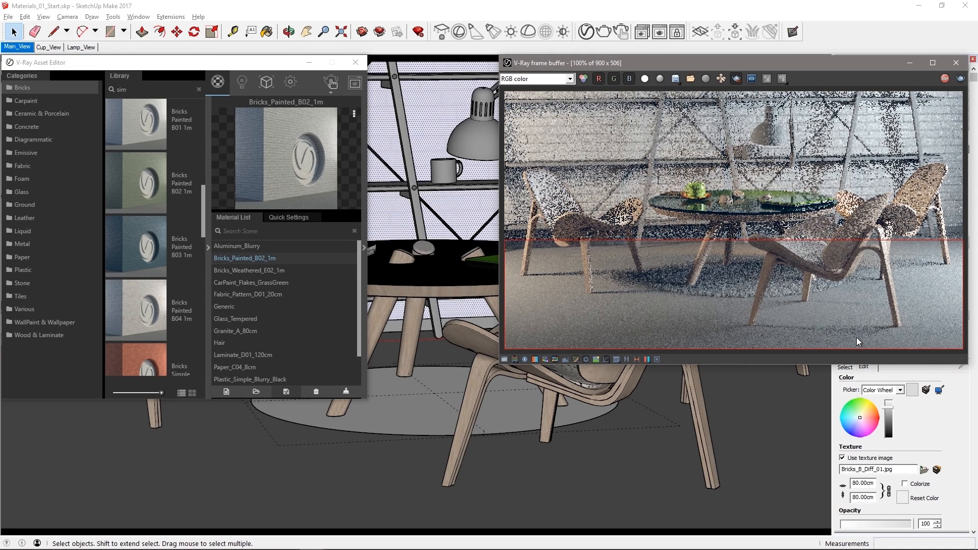
click(33, 126)
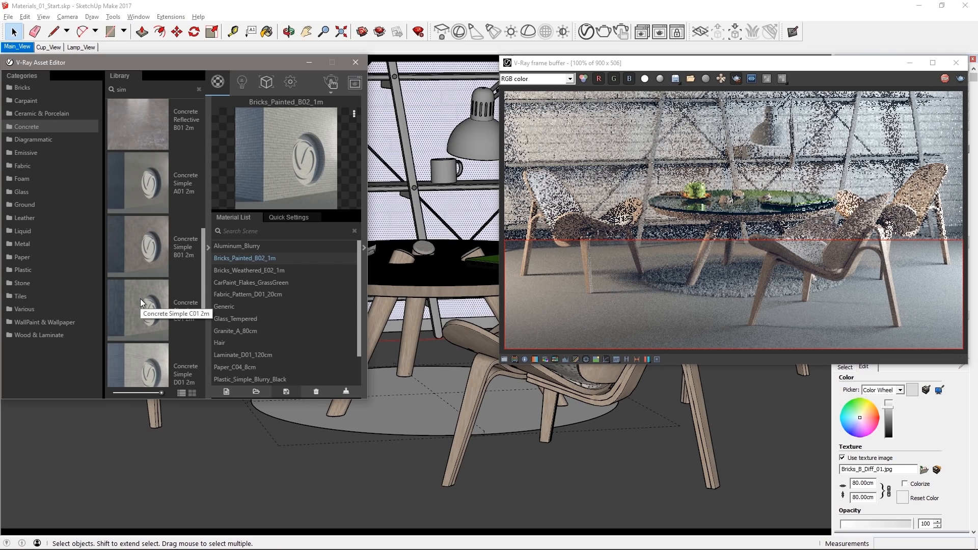
drag(140, 299, 268, 326)
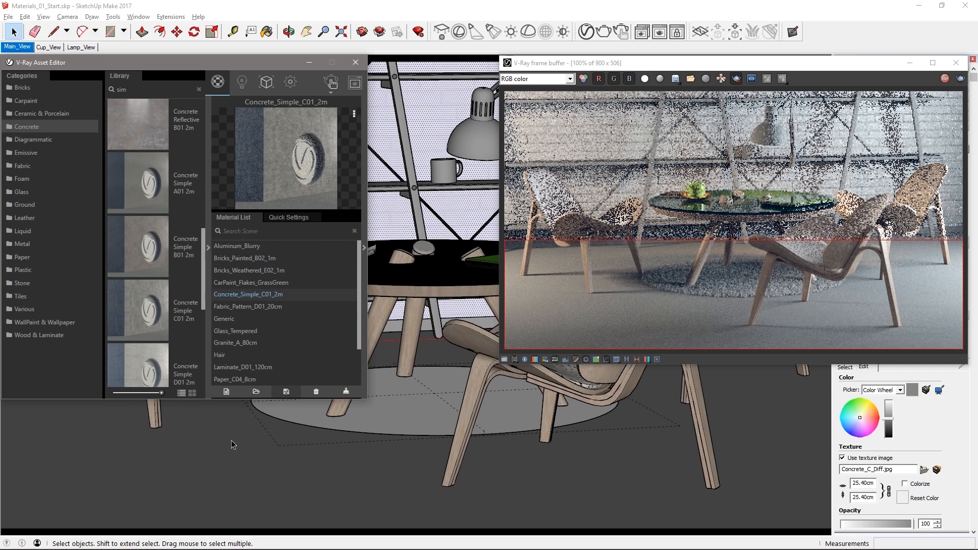
right_click(264, 295)
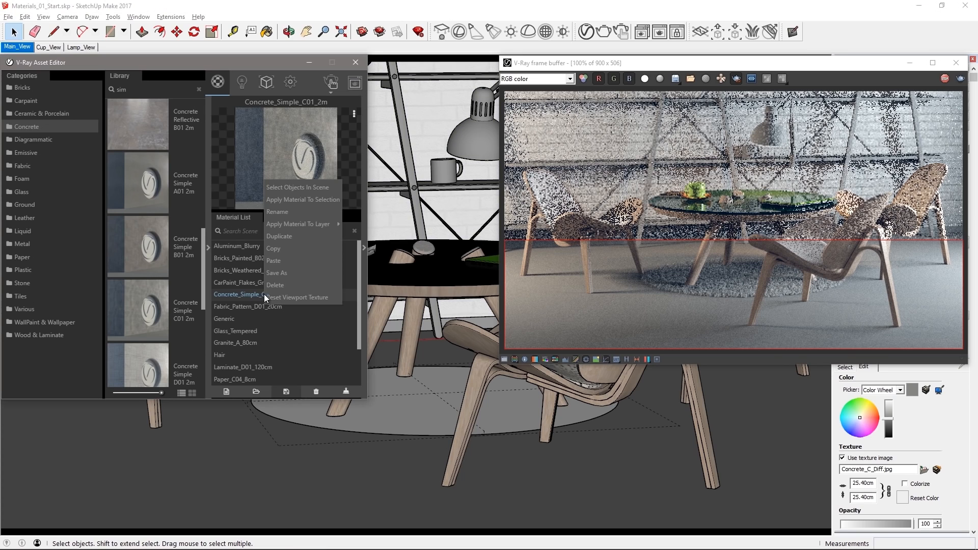
click(284, 200)
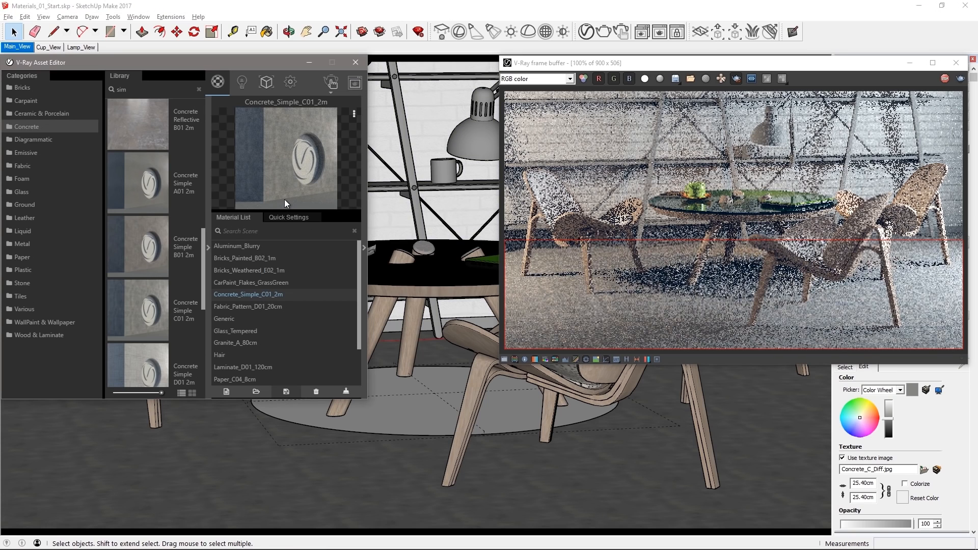
- Set the floor concrete's texture size to 200 cm and limit the render region to the floor around the left chair's legs
double_click(853, 484)
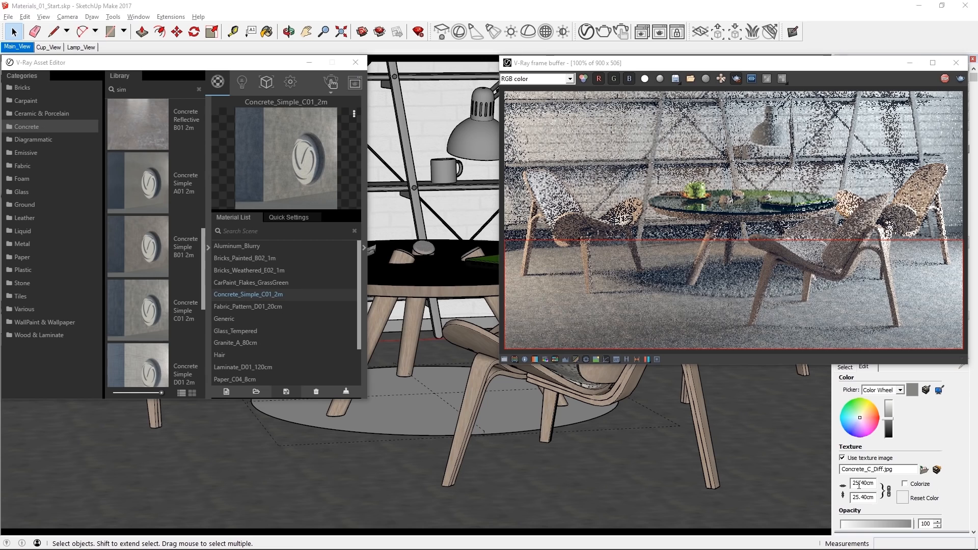
text(200)
key(Return)
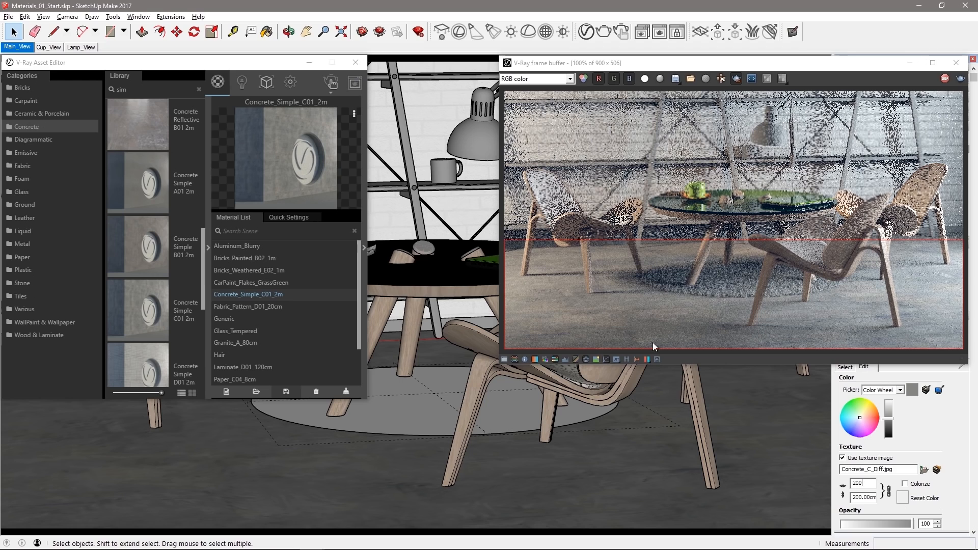
scroll(574, 301, up, 1)
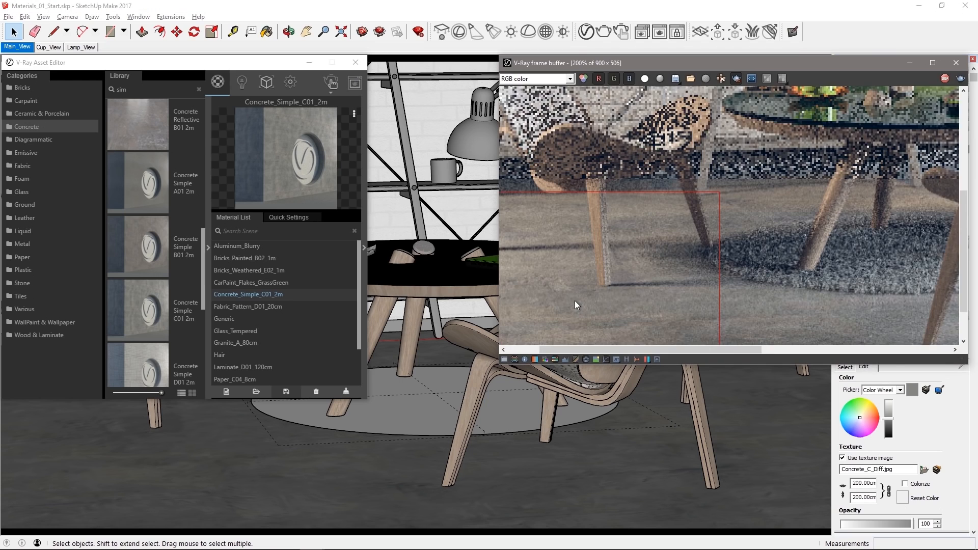
middle_drag(574, 300, 707, 226)
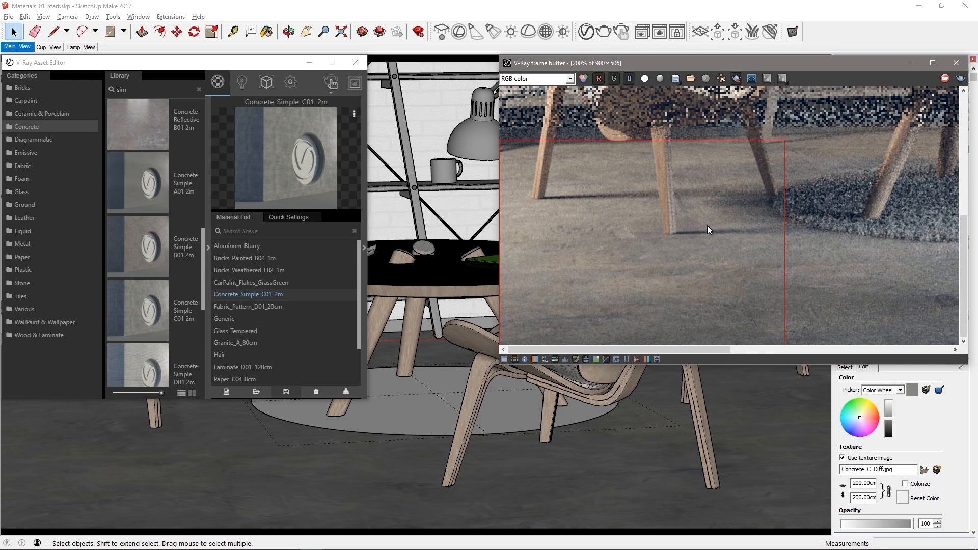
- Copy the concrete material's diffuse texture and paste it as a copy into the Reflect texture slot
click(364, 249)
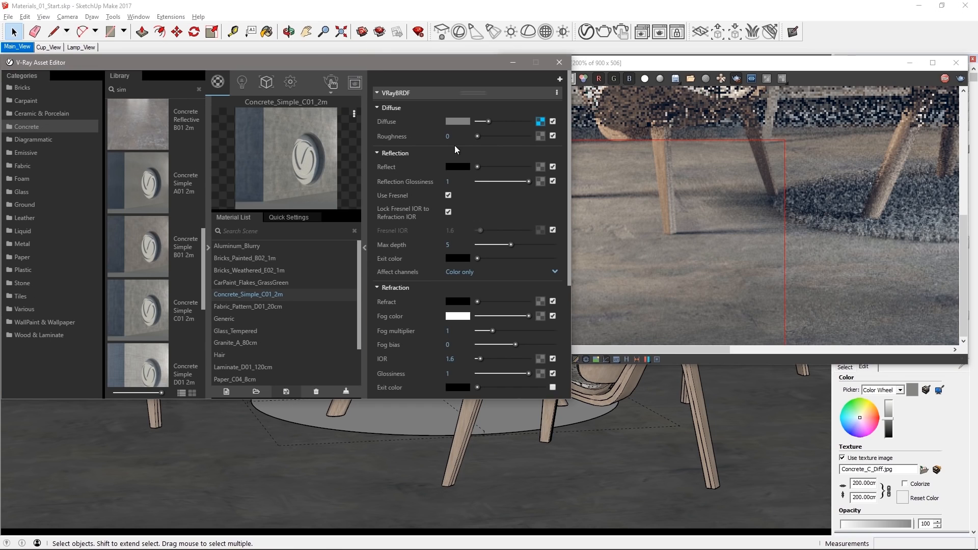
right_click(542, 127)
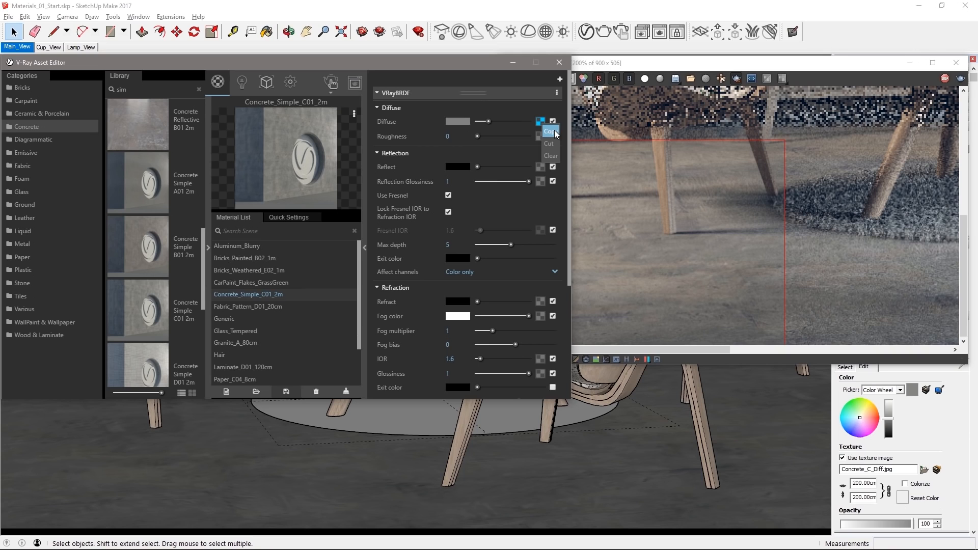
right_click(540, 168)
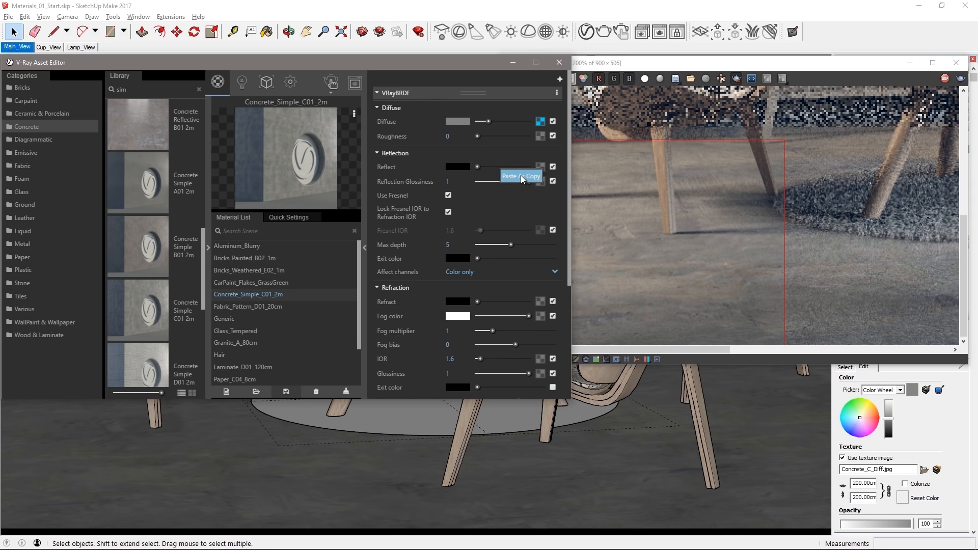
click(520, 175)
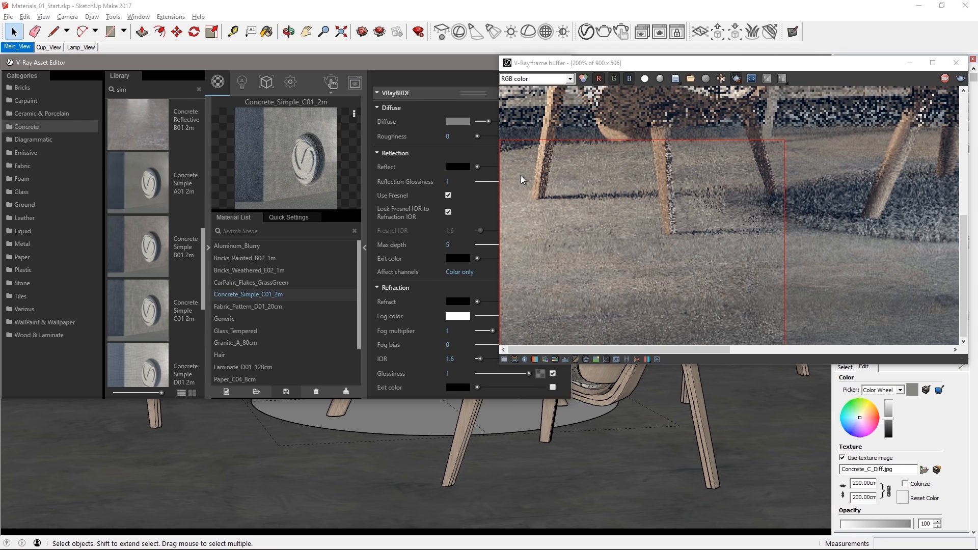
click(209, 247)
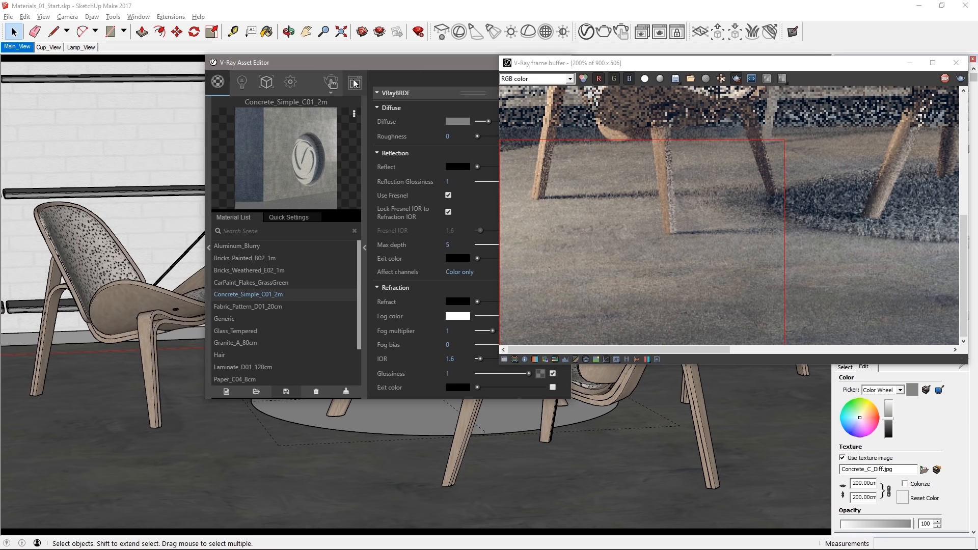
drag(382, 65, 270, 67)
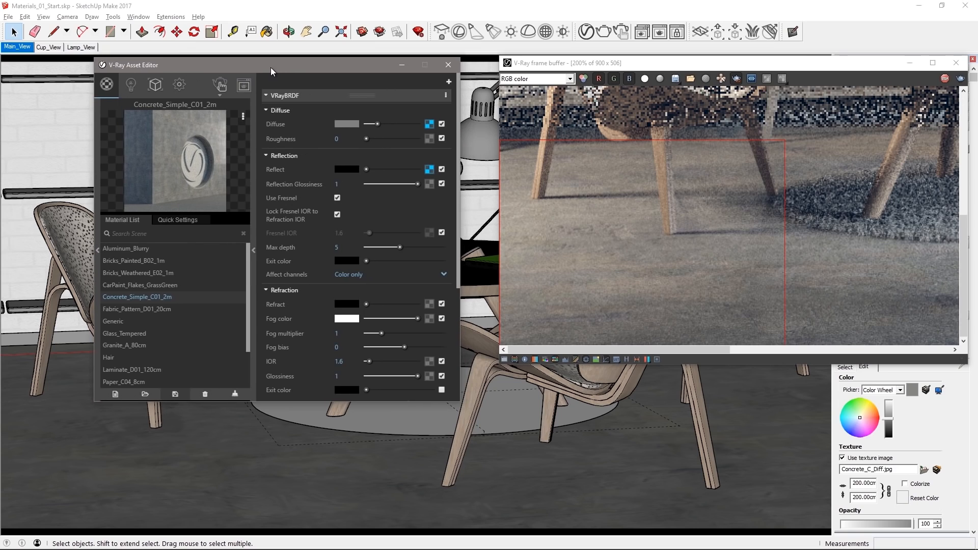
- Cut the concrete's reflect texture, assign a Color Correction map to that slot and paste the texture inside it as a copy
right_click(430, 169)
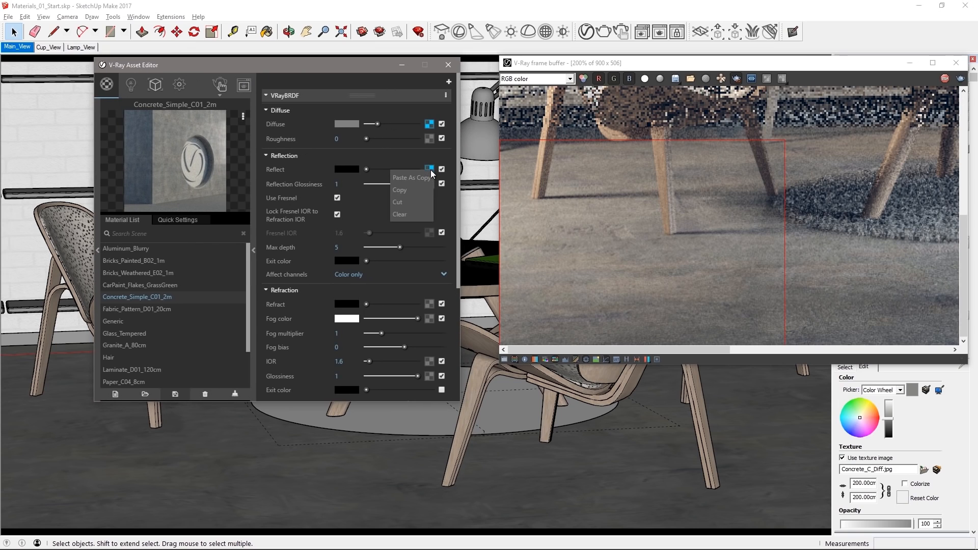
click(413, 202)
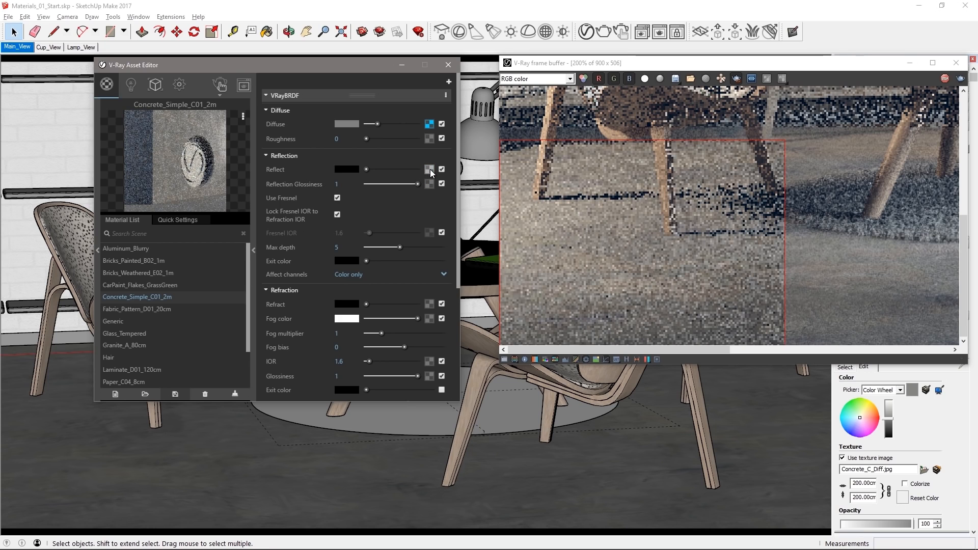
click(430, 169)
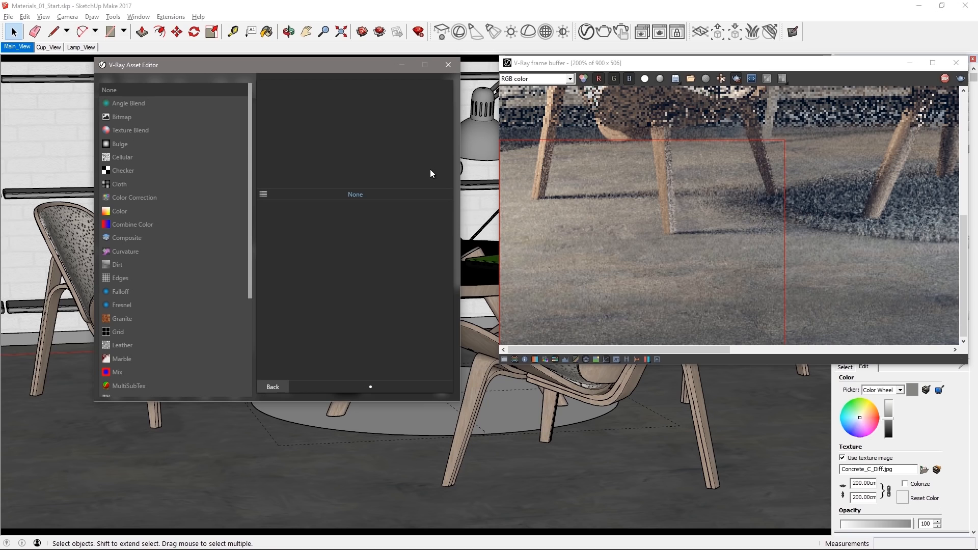
click(179, 197)
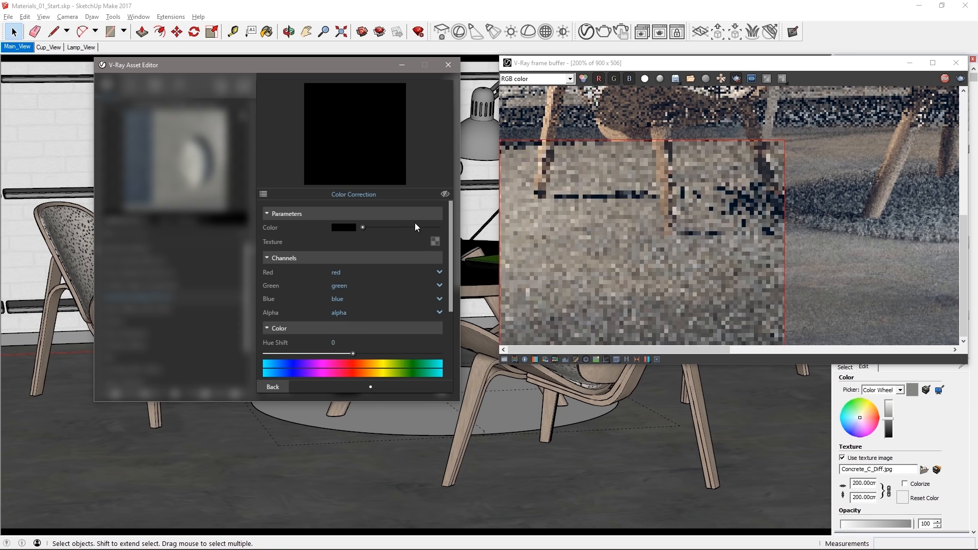
right_click(433, 242)
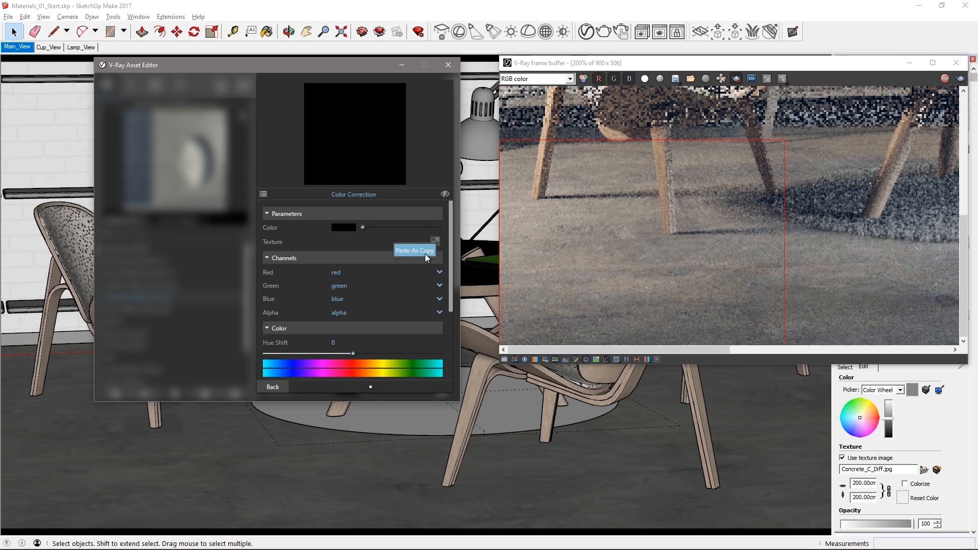
click(426, 255)
- Set the reflection's Color Correction brightness to 1 and contrast to 3, and return to the concrete material's settings
drag(449, 263, 452, 368)
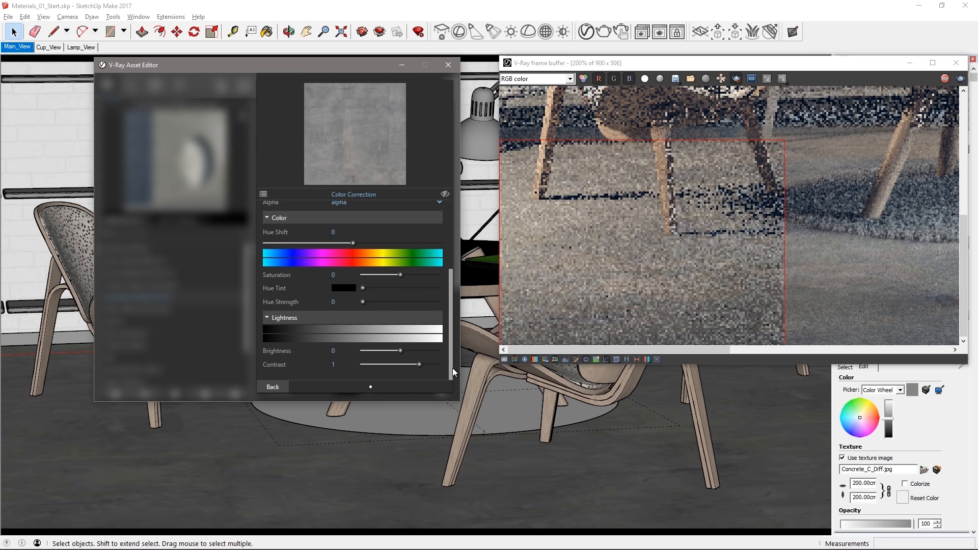
click(339, 365)
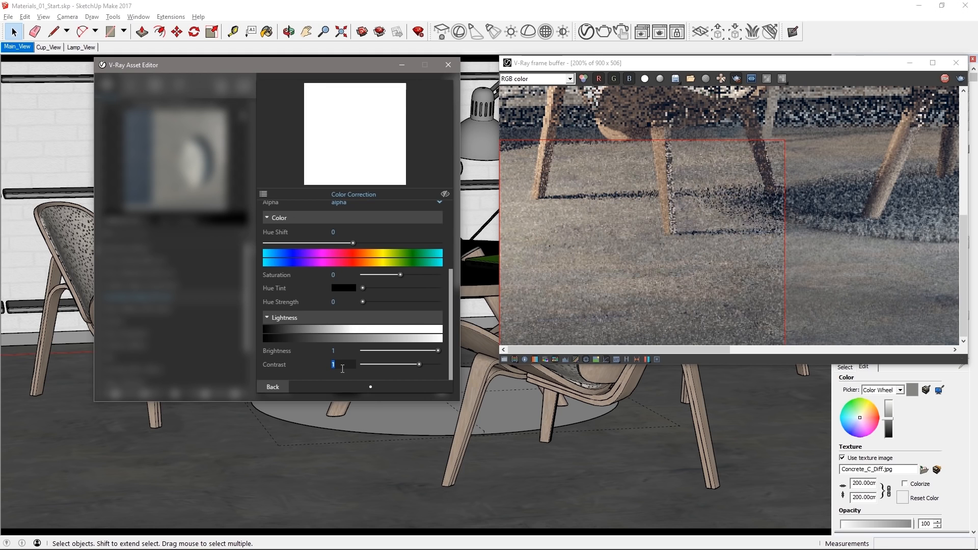
text(3)
key(Return)
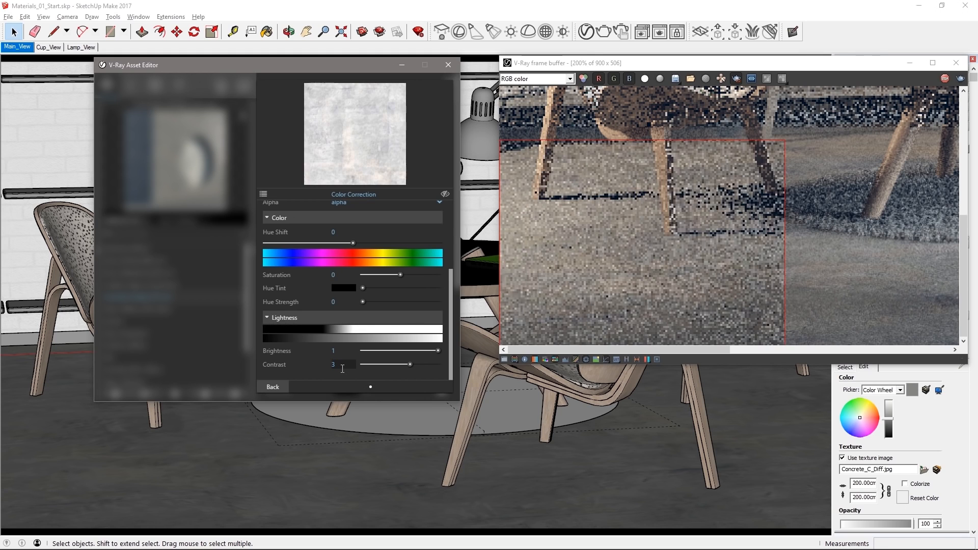
click(283, 385)
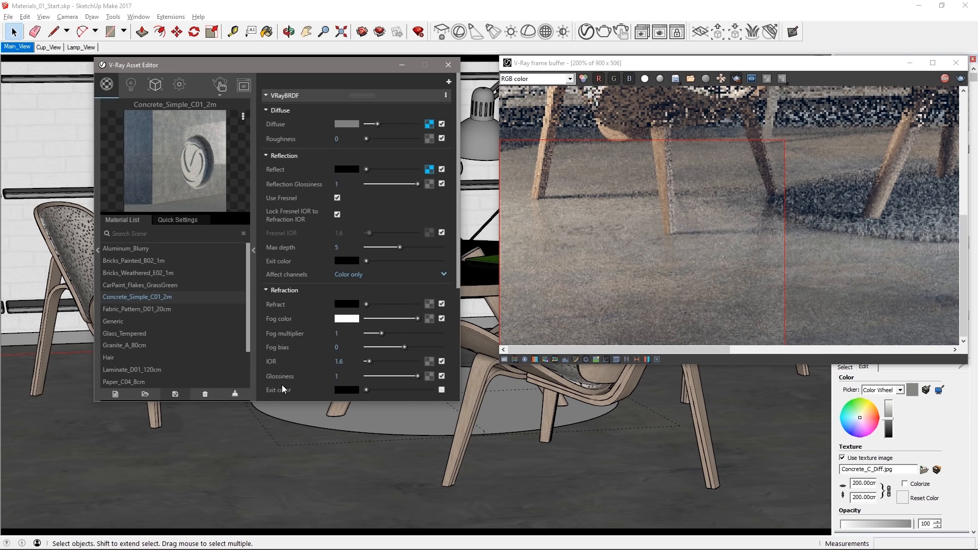
- Check the concrete reflections around the foreground chair with a local render region, and extend the region over the whole floor
click(718, 222)
scroll(717, 221, down, 1)
scroll(895, 258, up, 1)
middle_drag(933, 273, 871, 216)
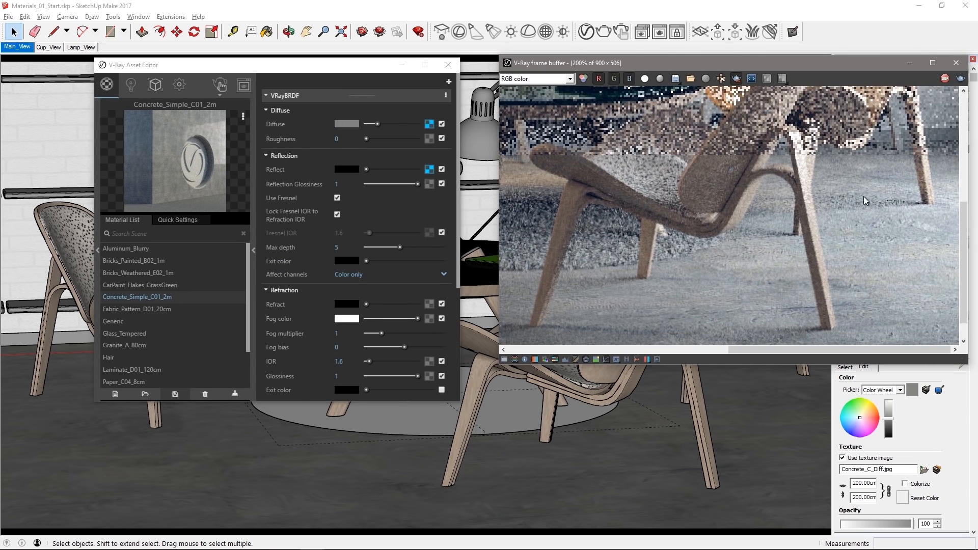
drag(762, 193, 962, 379)
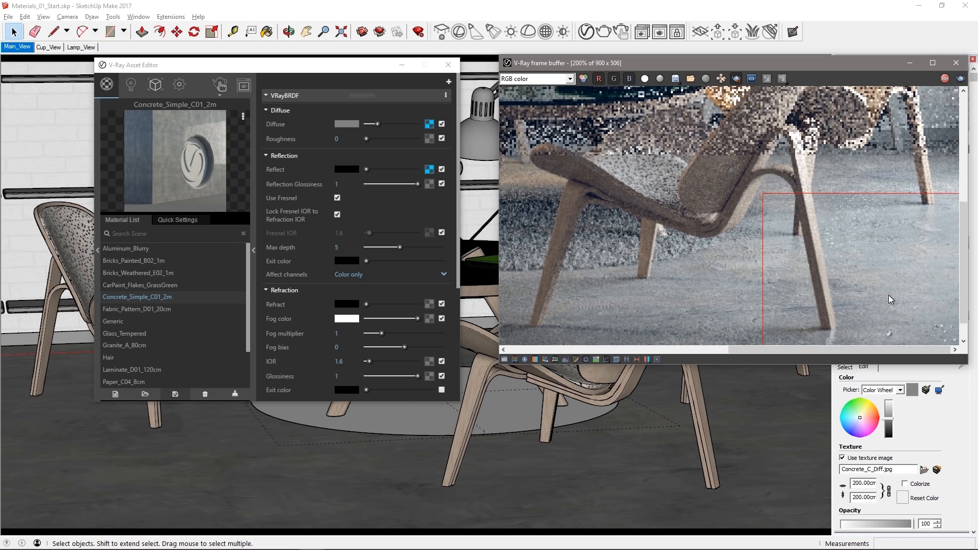
scroll(889, 295, down, 1)
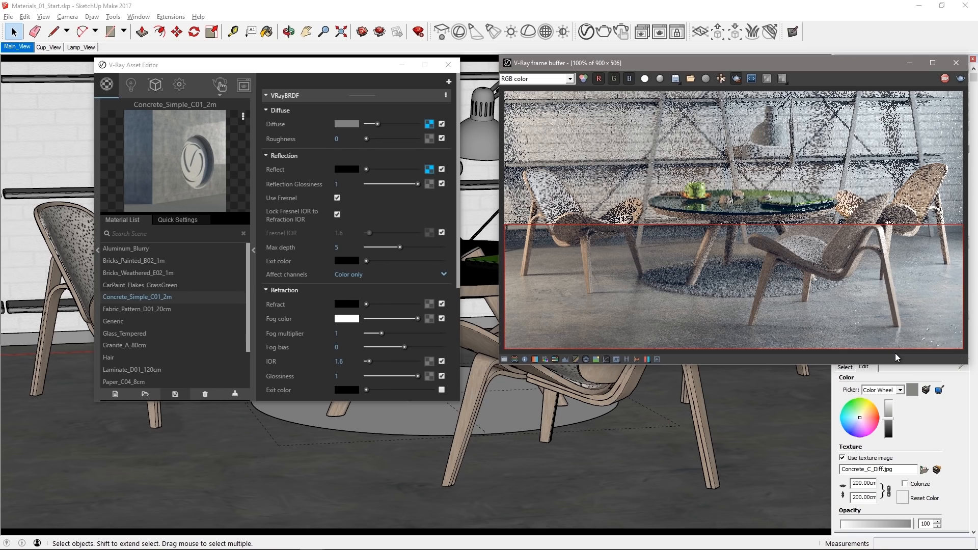
- Clear the library search and add Flooring Parquet Geometric A01 120cm from the Wood & Laminate category to the scene materials
click(253, 254)
drag(164, 65, 281, 62)
click(216, 238)
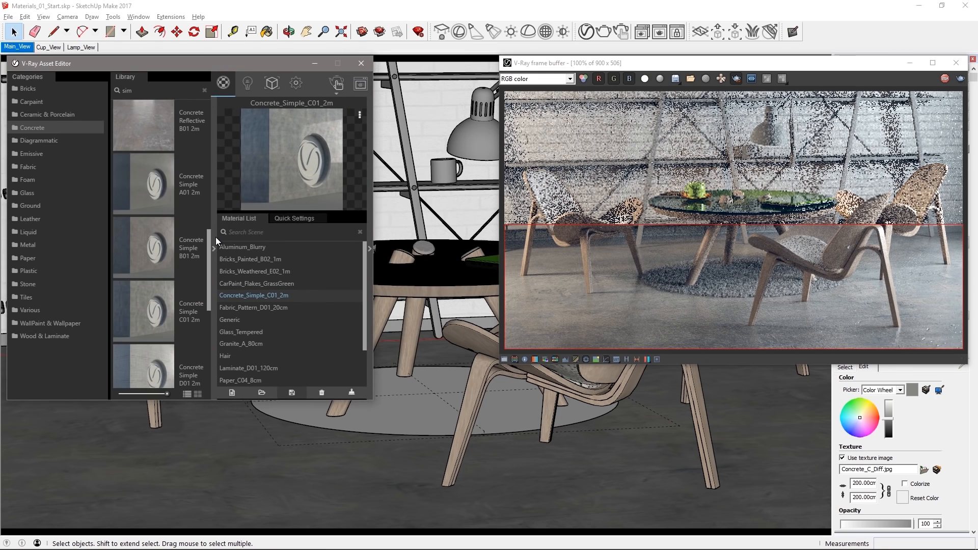
click(54, 335)
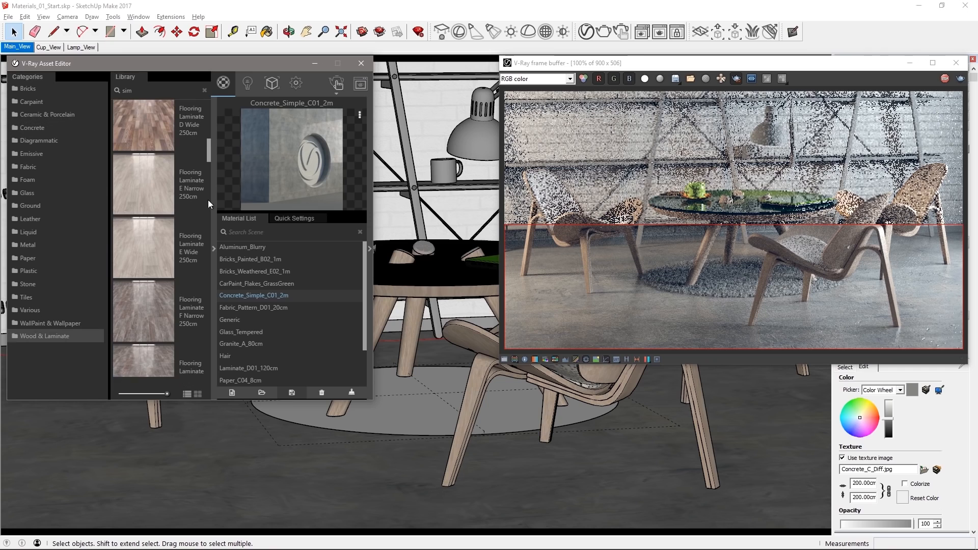
drag(209, 143, 209, 164)
drag(140, 91, 99, 90)
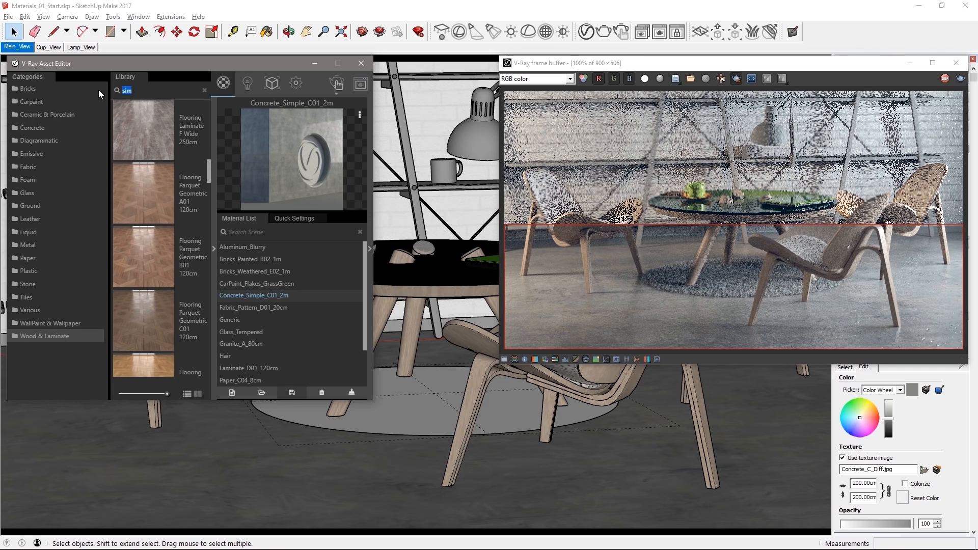
key(BackSpace)
drag(147, 203, 292, 301)
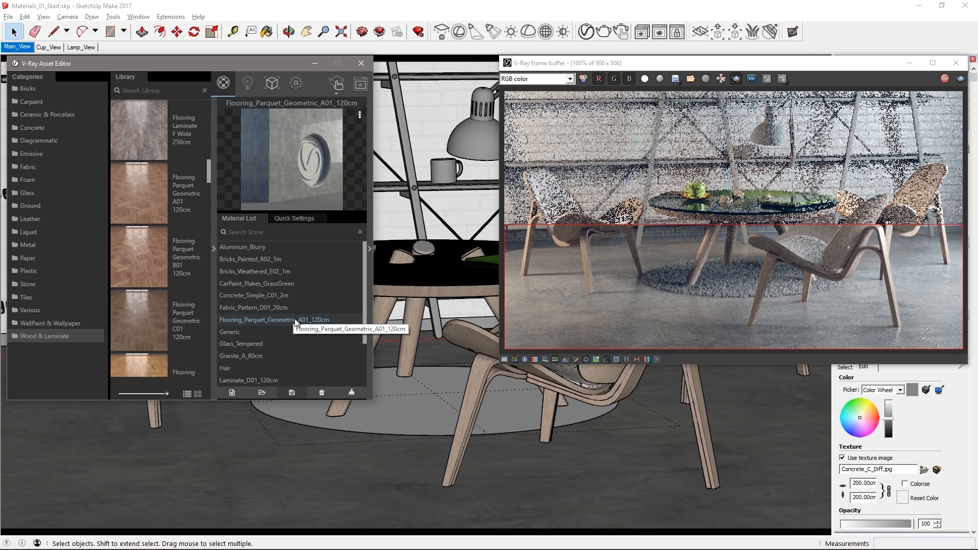
- Apply the geometric parquet material to the selected floor and set its texture size to 120 cm
right_click(295, 319)
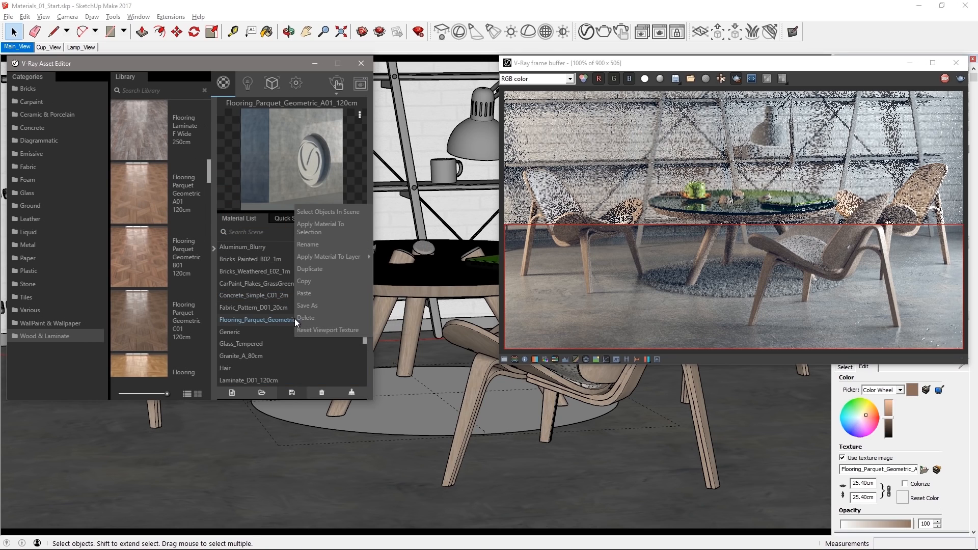
click(320, 228)
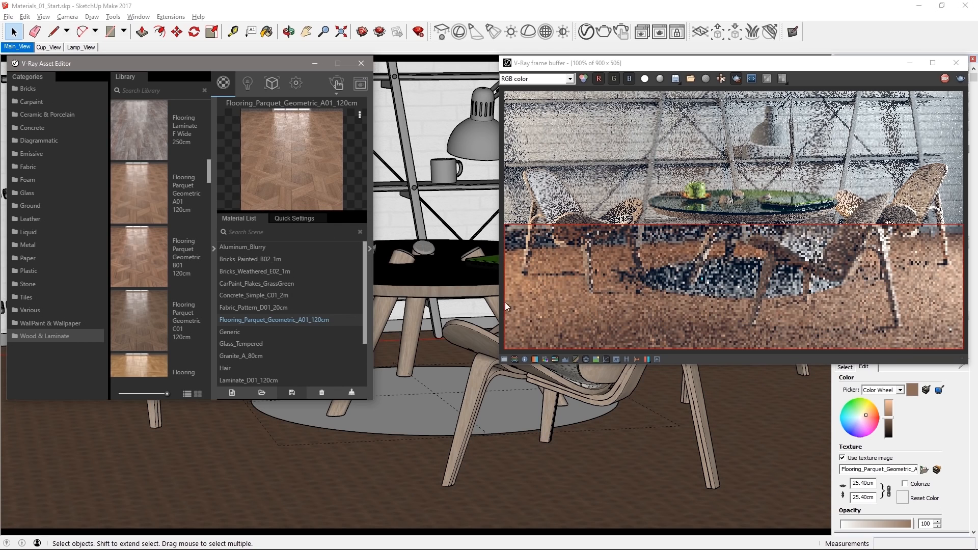
double_click(867, 484)
text(120)
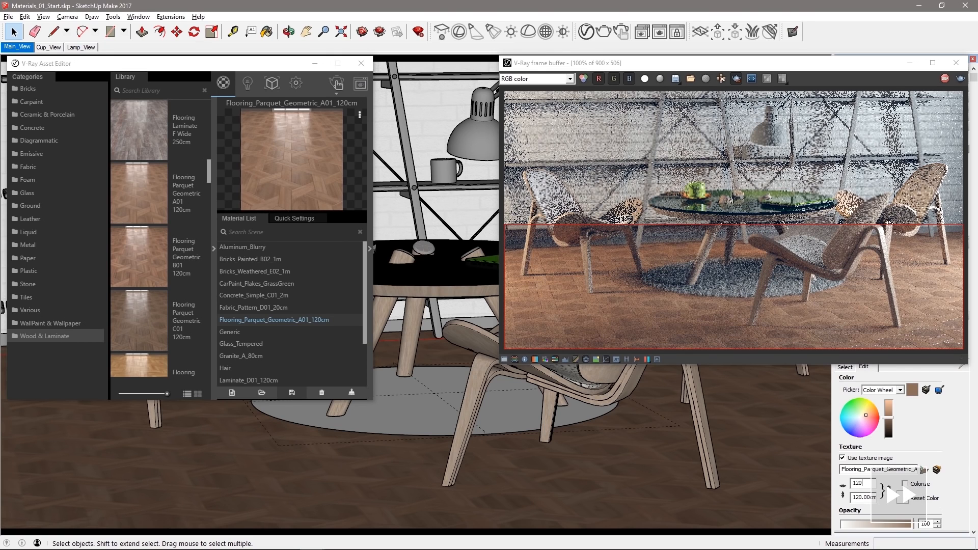
- Examine the parquet floor around the foreground chair in the render and the material's reflection and bump map settings
scroll(942, 336, up, 2)
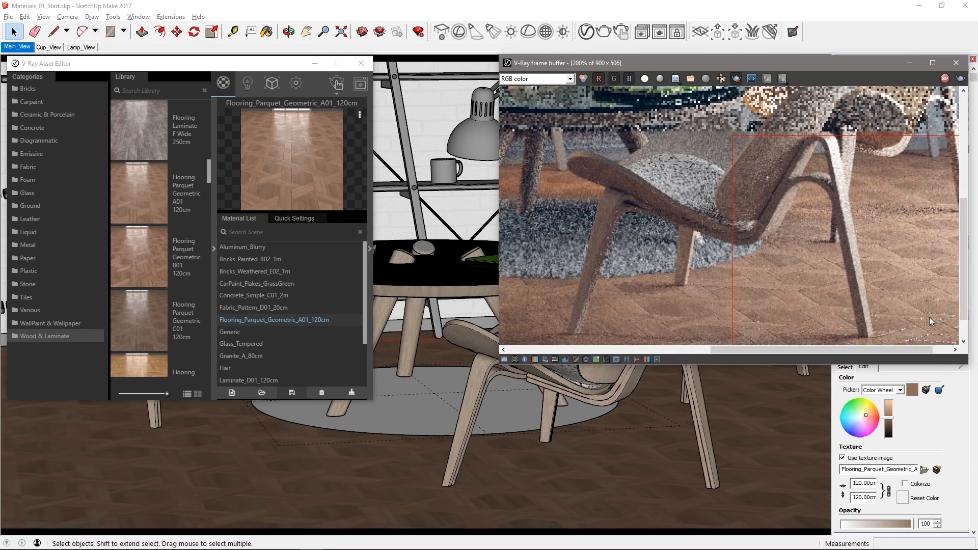
click(214, 249)
click(370, 245)
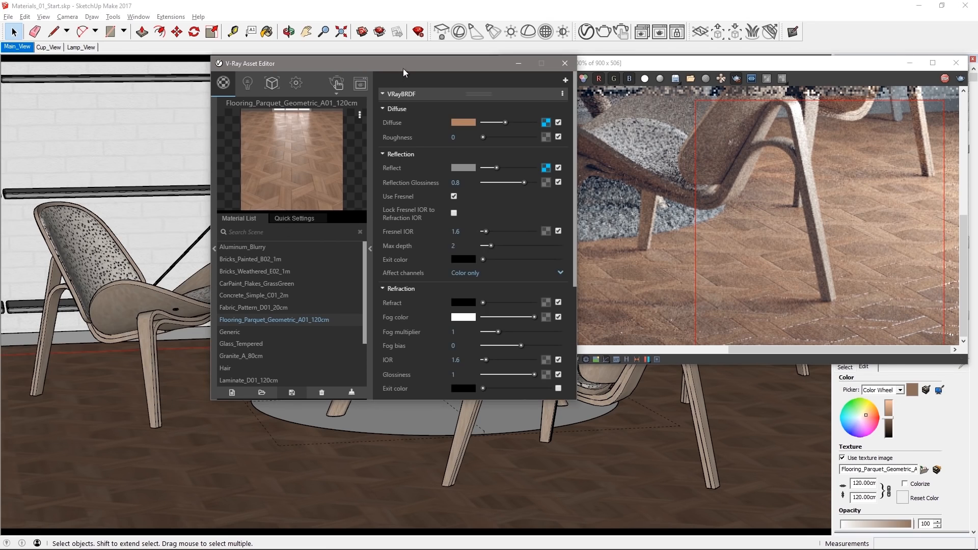
drag(425, 63, 322, 60)
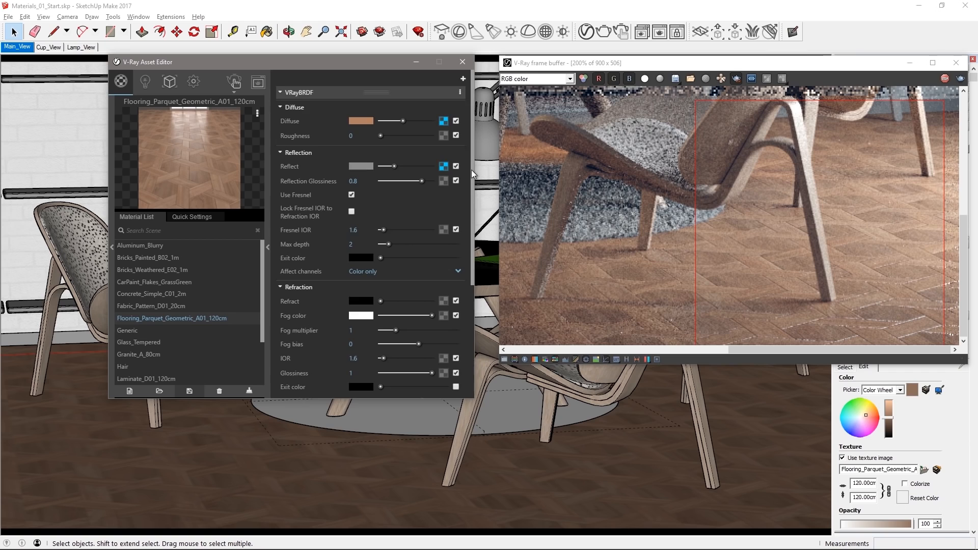
drag(472, 169, 466, 326)
click(301, 390)
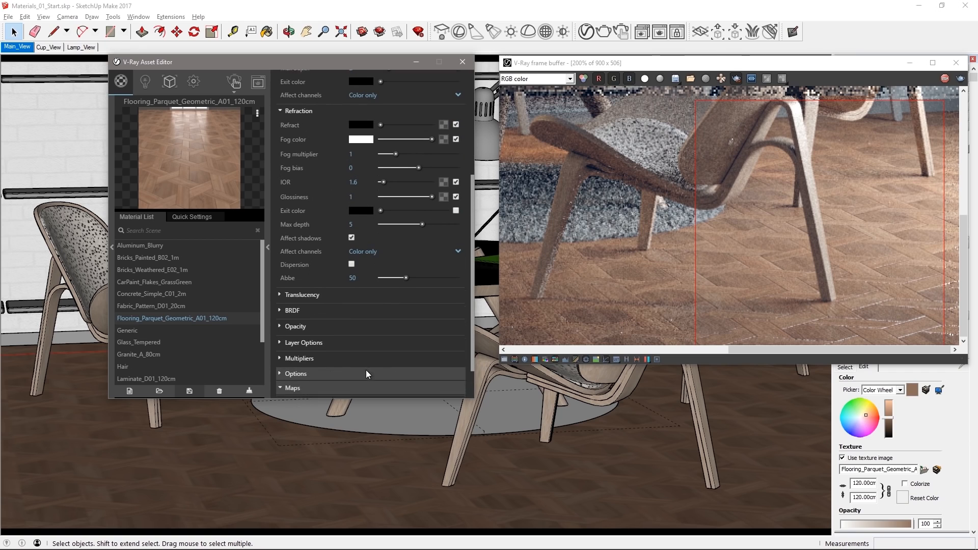
click(289, 357)
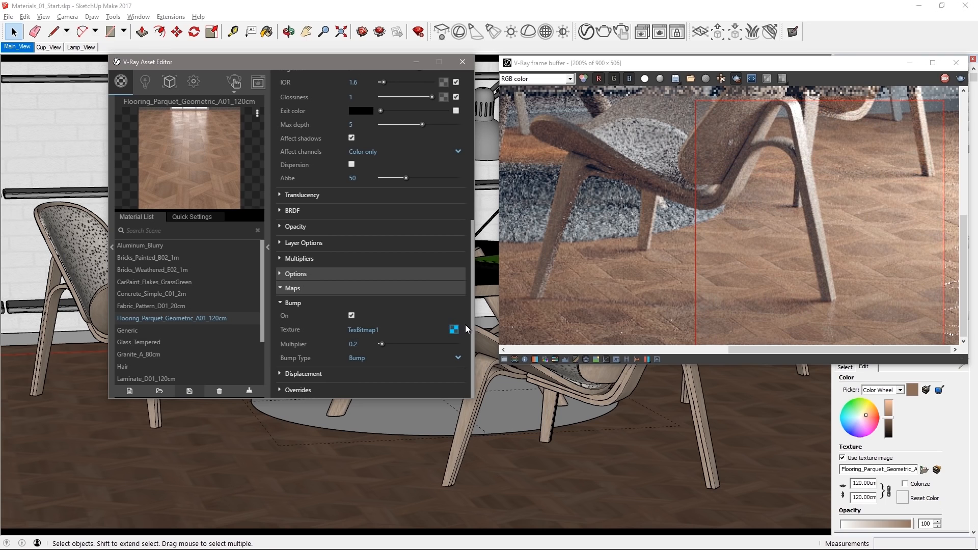
drag(473, 328, 484, 156)
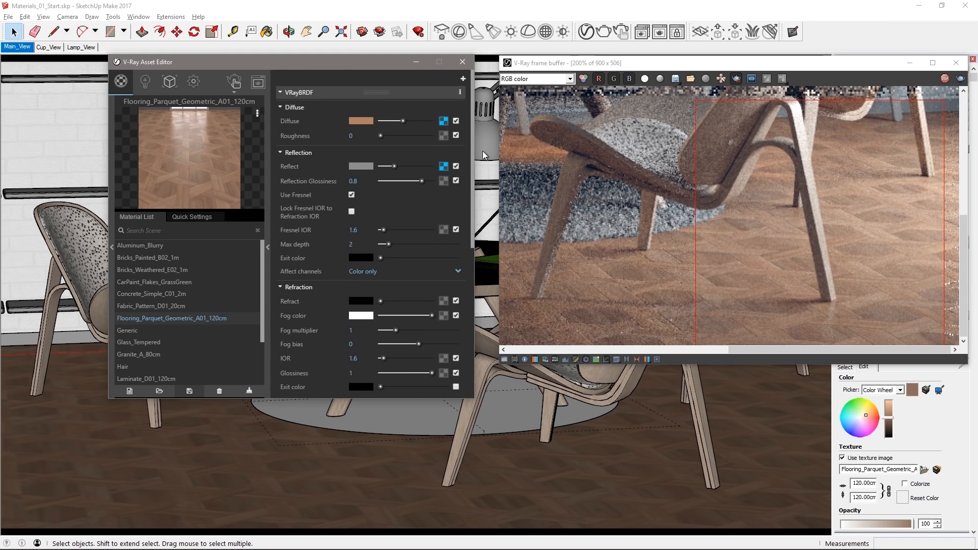
- Add a Reflection layer to the geometric parquet floor material and dim its filter color to a medium grey
click(463, 79)
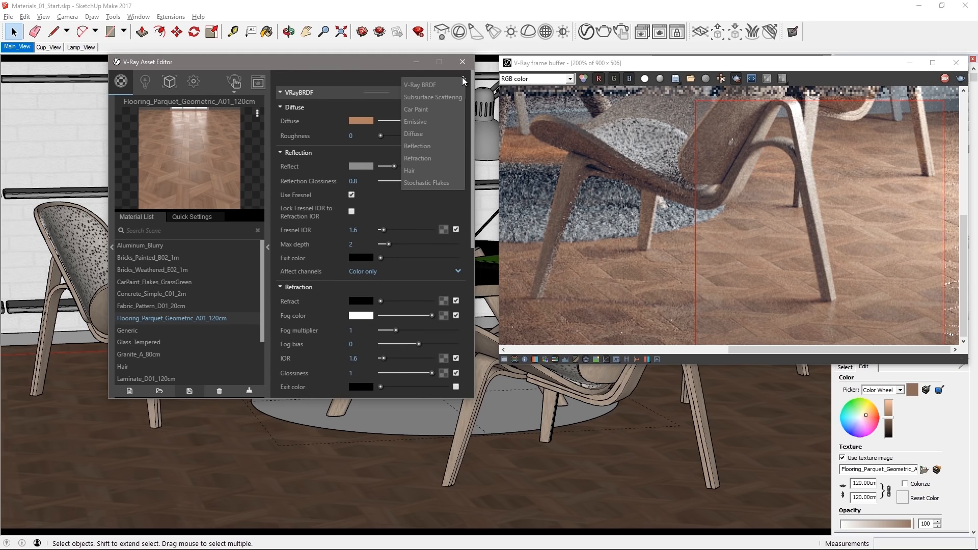
click(444, 147)
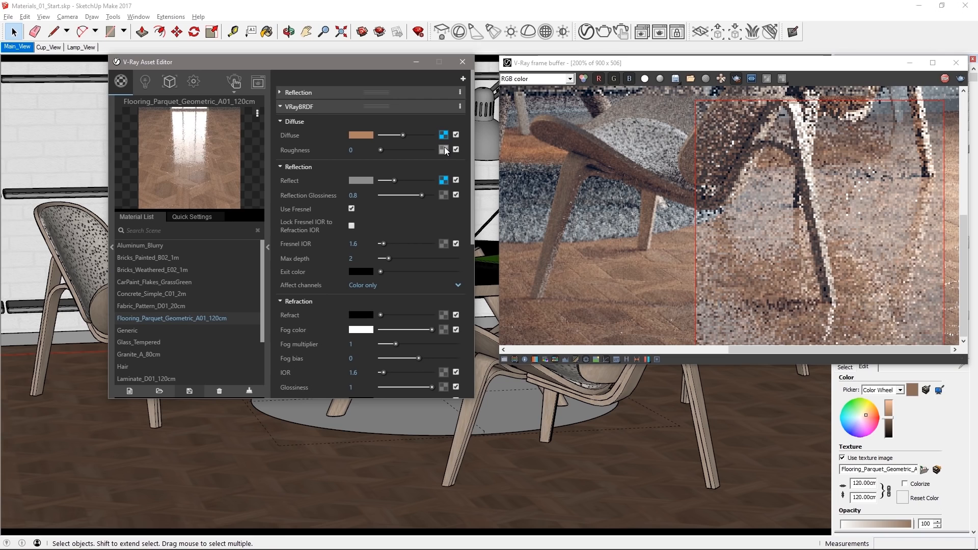
click(294, 92)
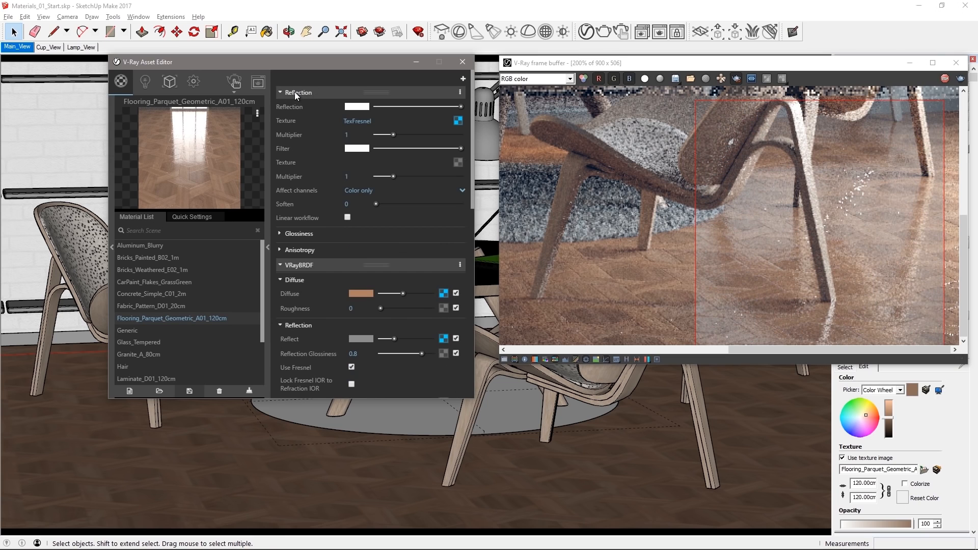
click(419, 149)
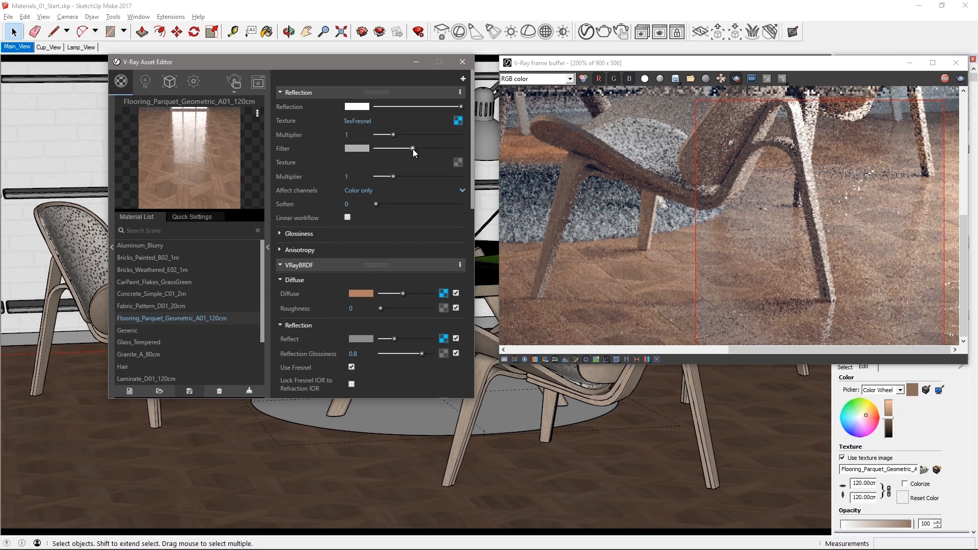
click(413, 149)
- Set the render region over the whole floor and brighten the parquet Reflection layer's filter to a slightly lighter grey
click(630, 207)
scroll(630, 207, down, 1)
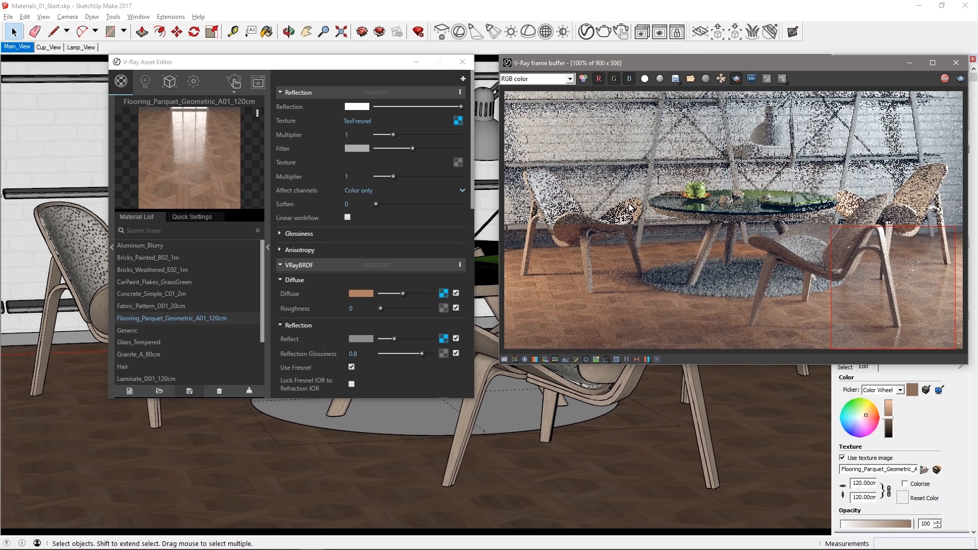
drag(504, 237, 964, 352)
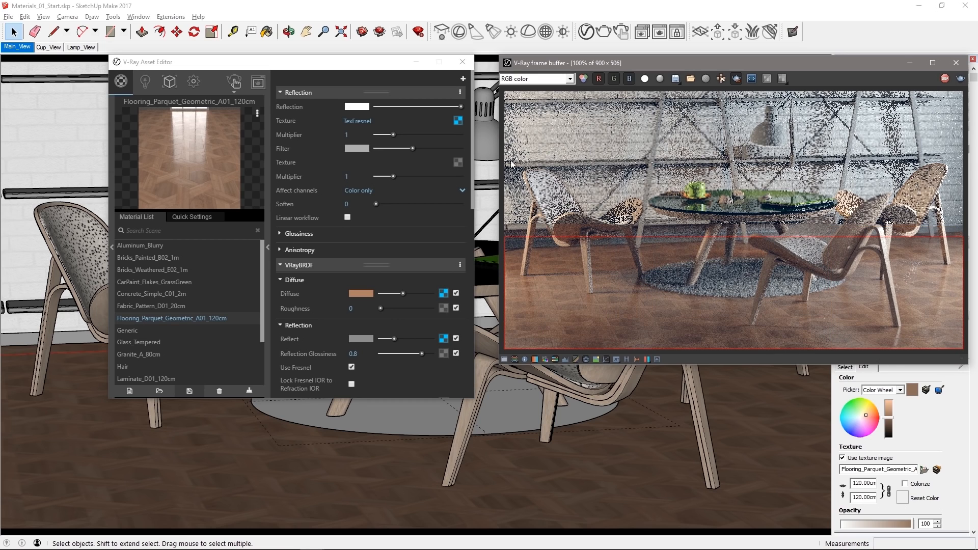
click(419, 151)
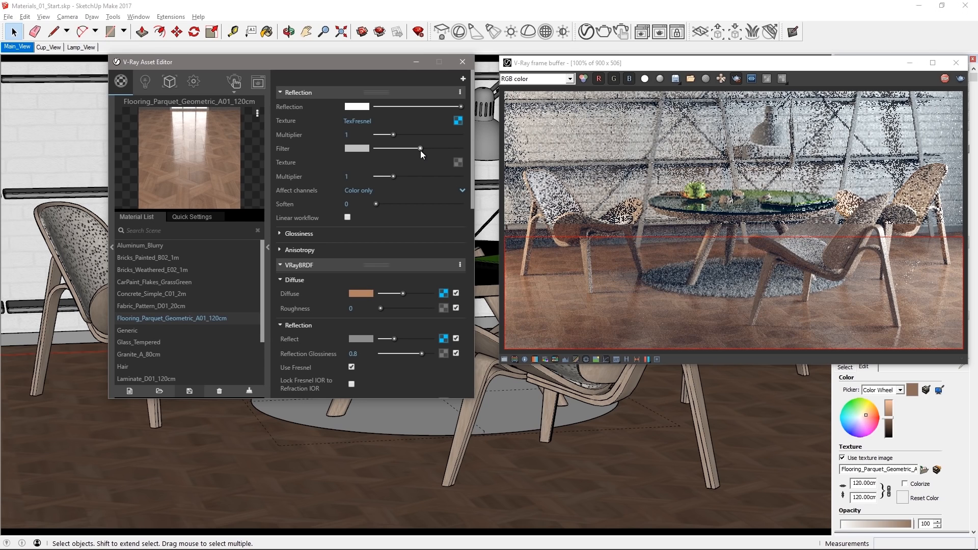
- Limit rendering to the shelf frame behind the table and set the Generic material's diffuse and reflect colors to light grey
drag(629, 250, 747, 92)
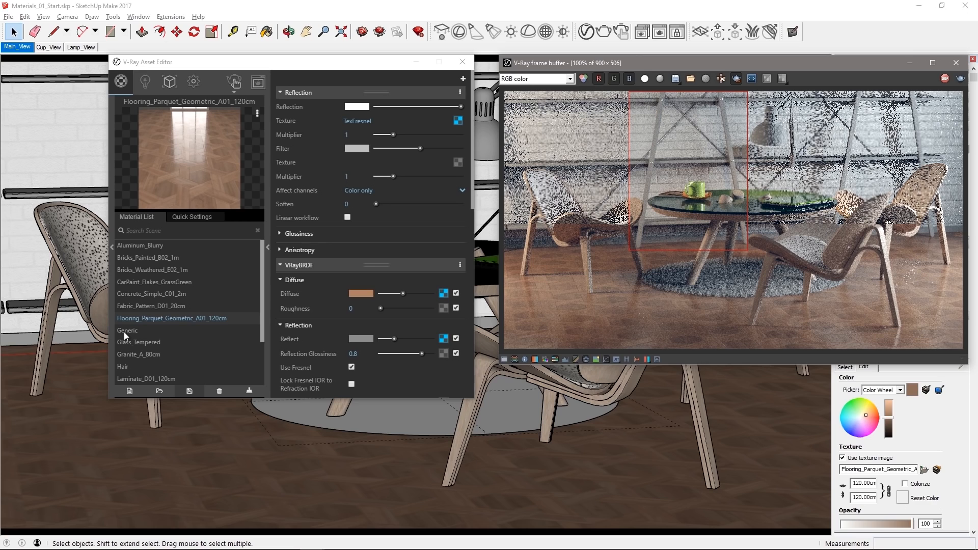
click(124, 331)
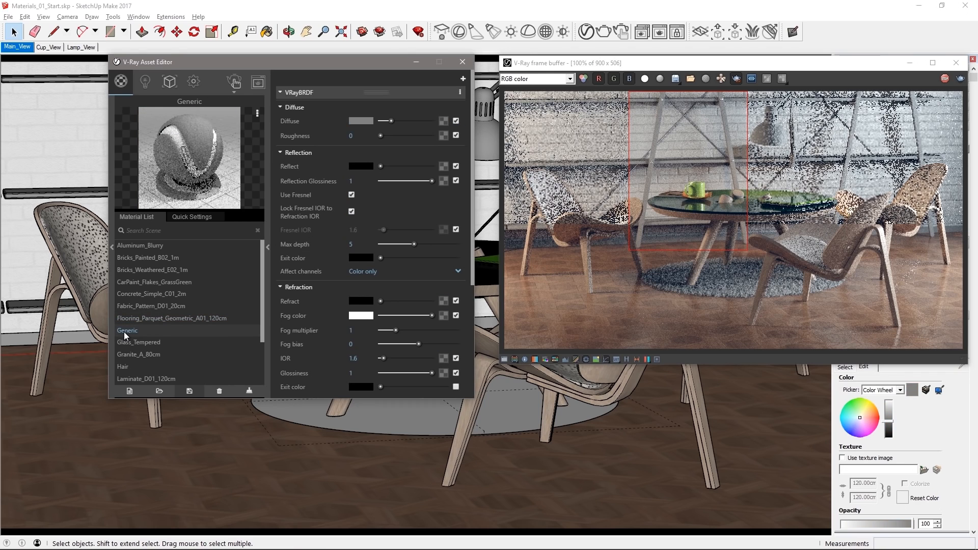
click(410, 122)
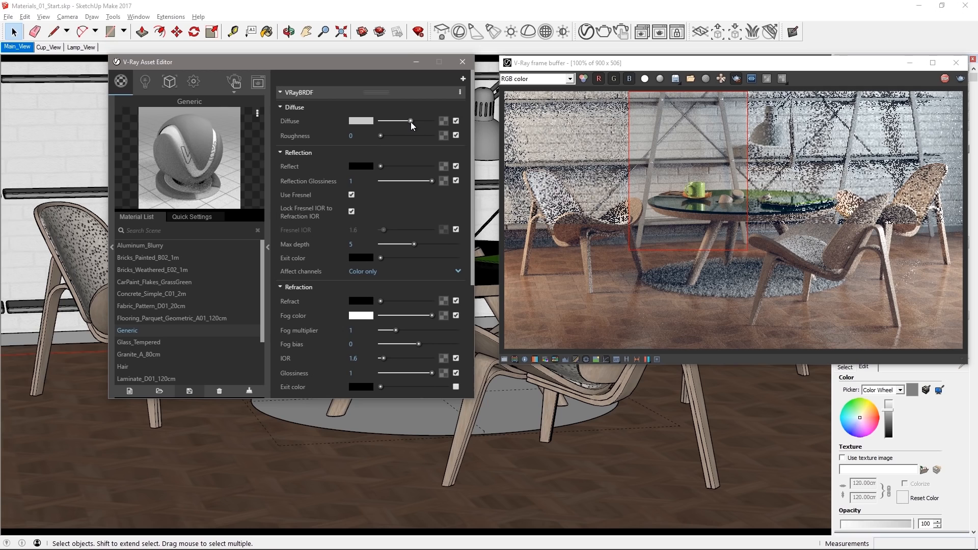
click(410, 166)
- Set the Generic material's reflection glossiness to 0.85 and max depth to 2, and turn off the render region
click(356, 181)
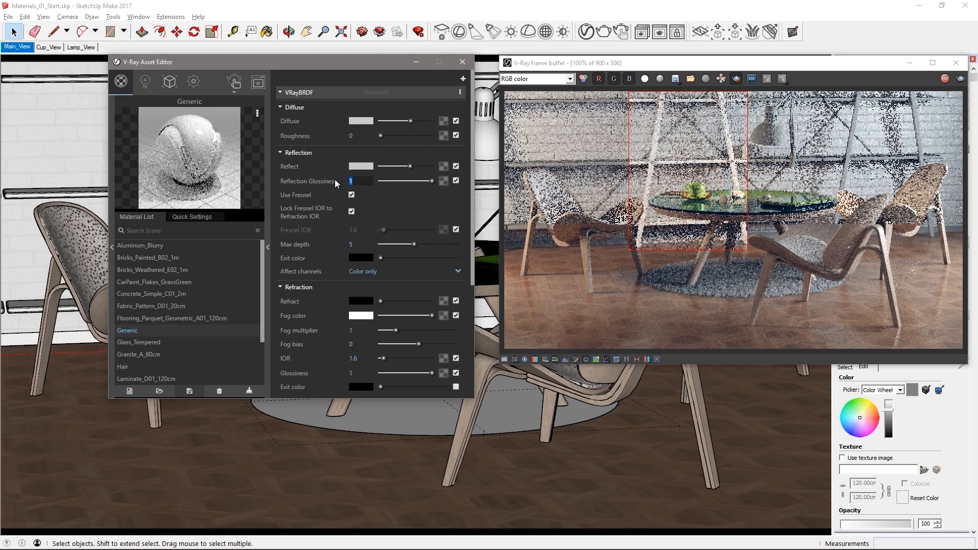
text(0.)
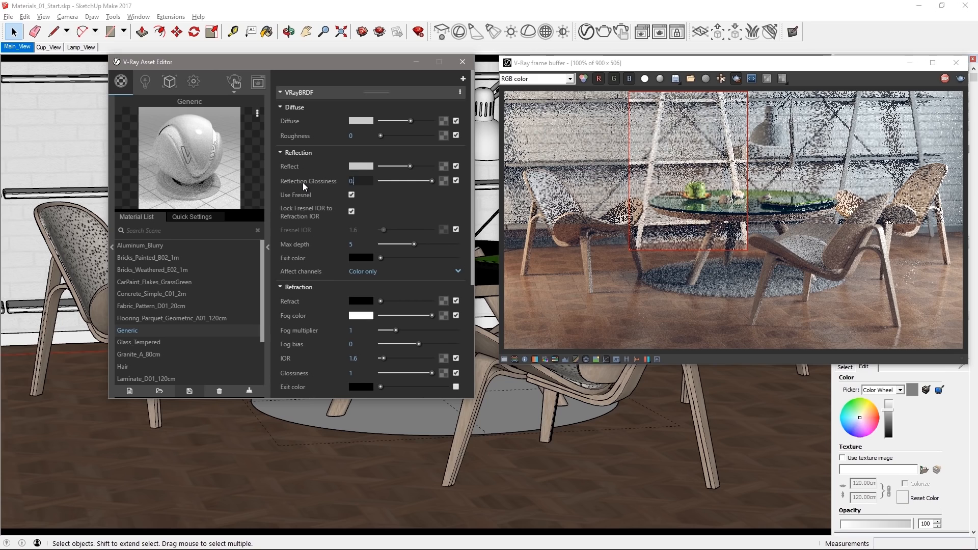
text(85)
key(Return)
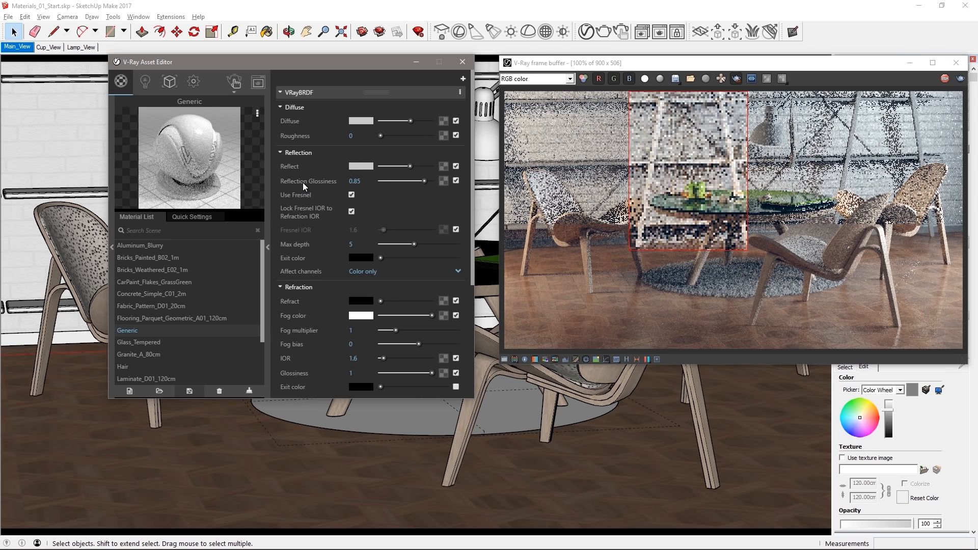
click(351, 245)
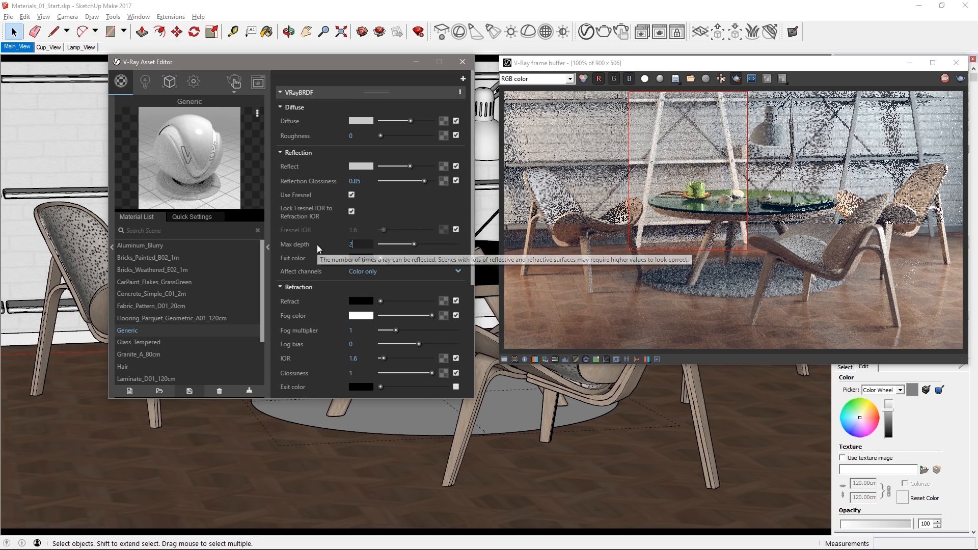
text(2)
key(Return)
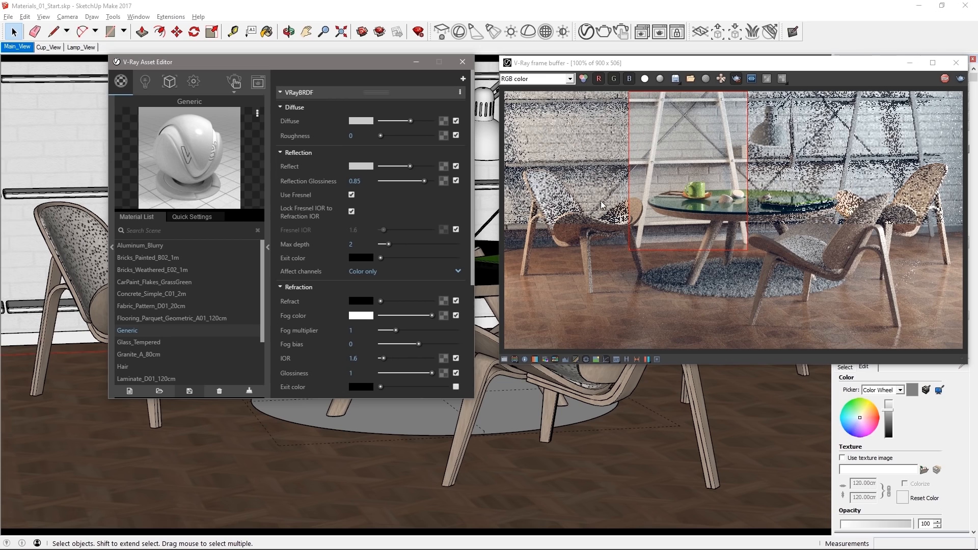
click(736, 80)
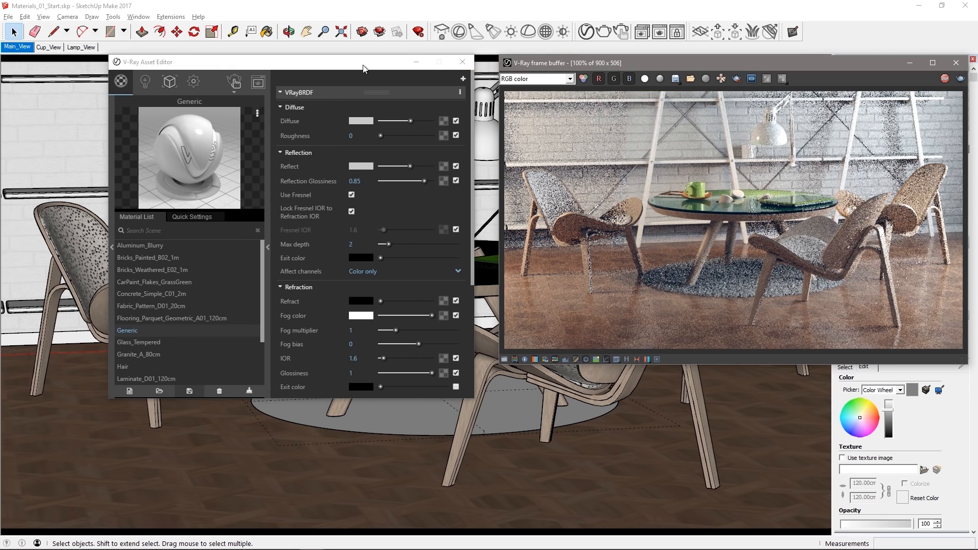
- Select the desk lamp on the shelf, create a new Generic material and apply it to the lamp
drag(352, 68, 260, 72)
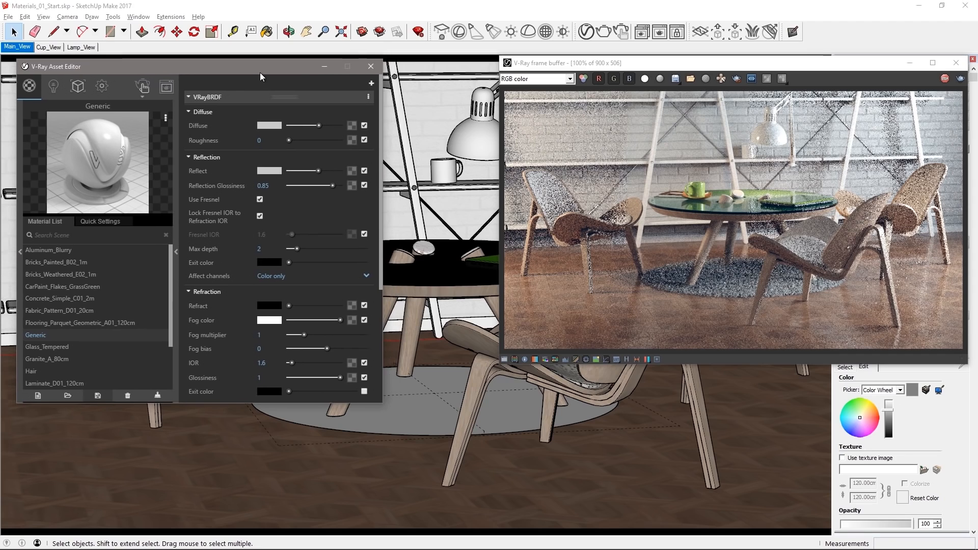
click(476, 142)
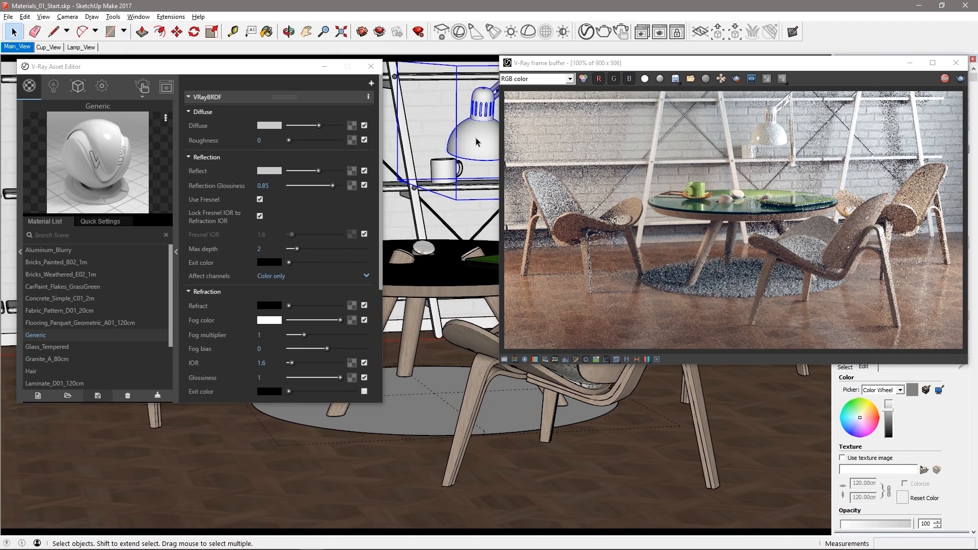
click(41, 396)
click(41, 396)
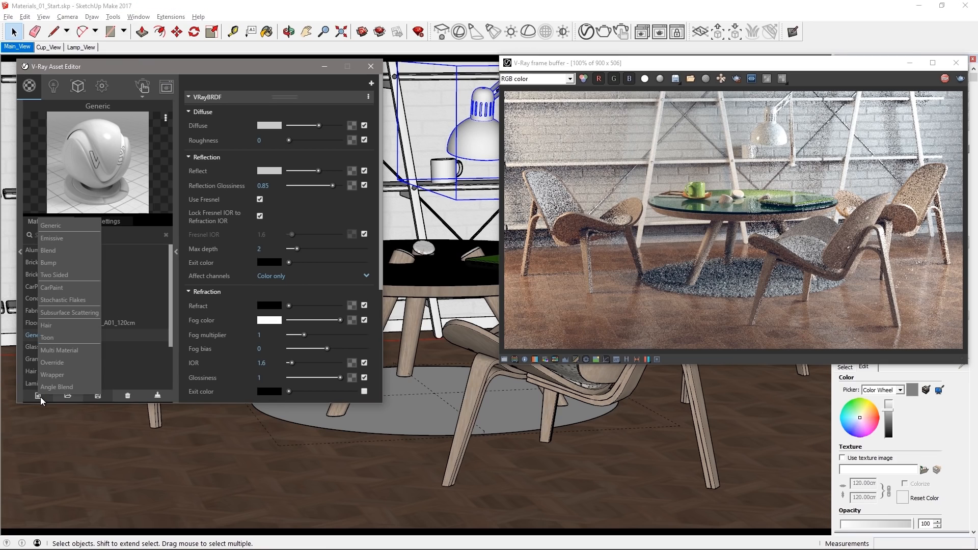
click(59, 227)
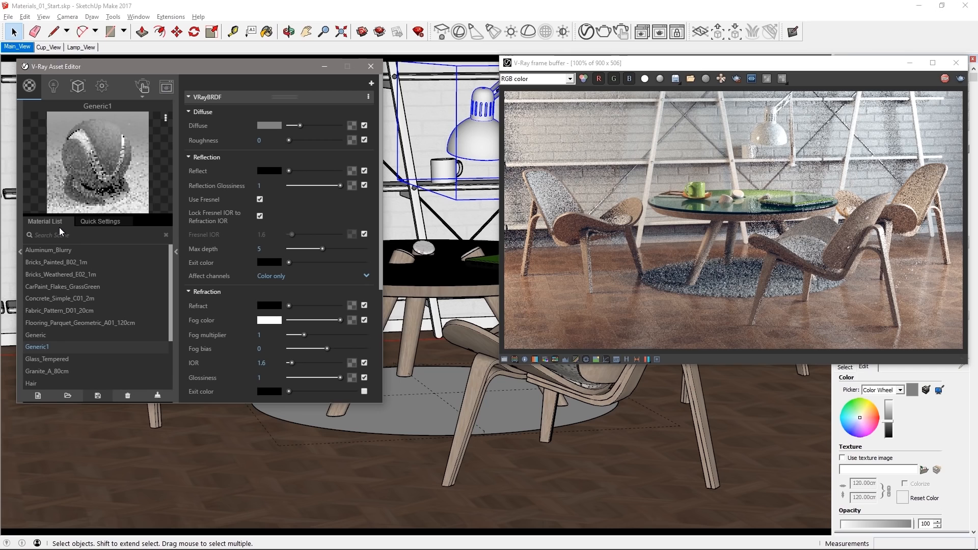
right_click(50, 350)
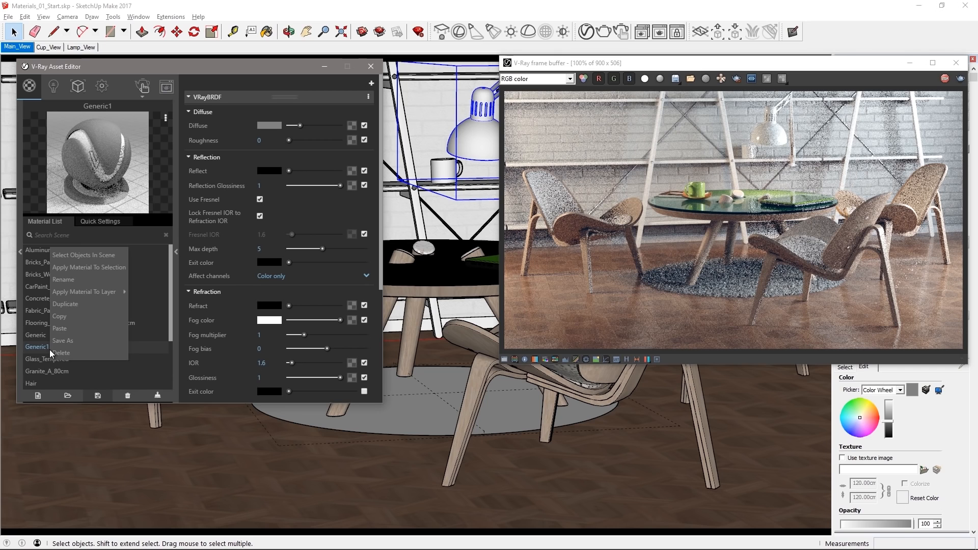
click(75, 270)
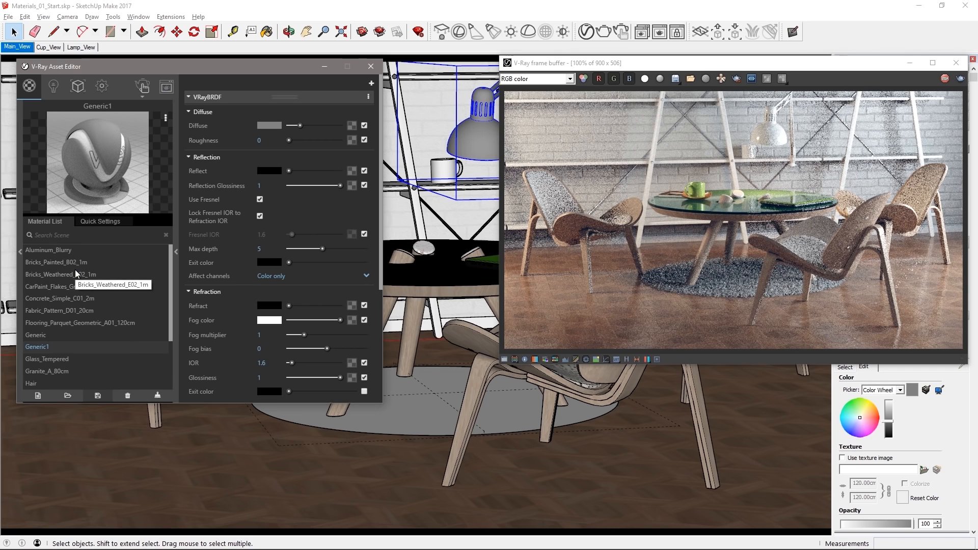
- Switch to the Lamp_View scene and set a render region around the lampshade
click(80, 47)
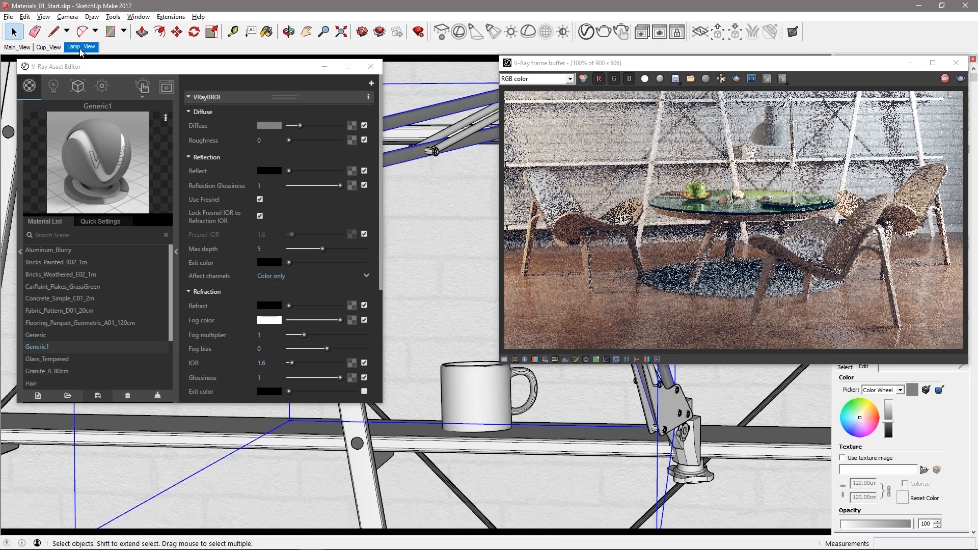
click(736, 79)
drag(560, 124, 712, 285)
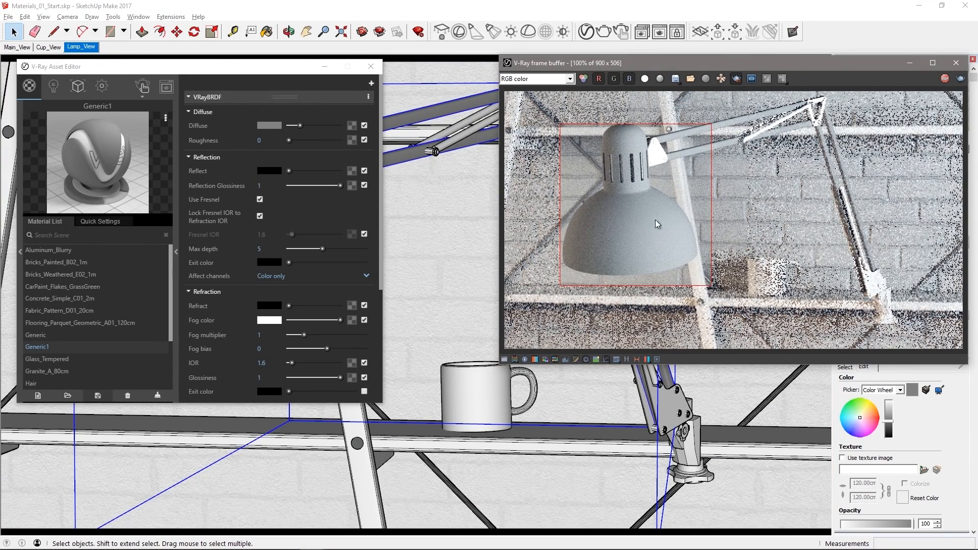
- Set the lamp material's diffuse color to a dark olive green
click(270, 125)
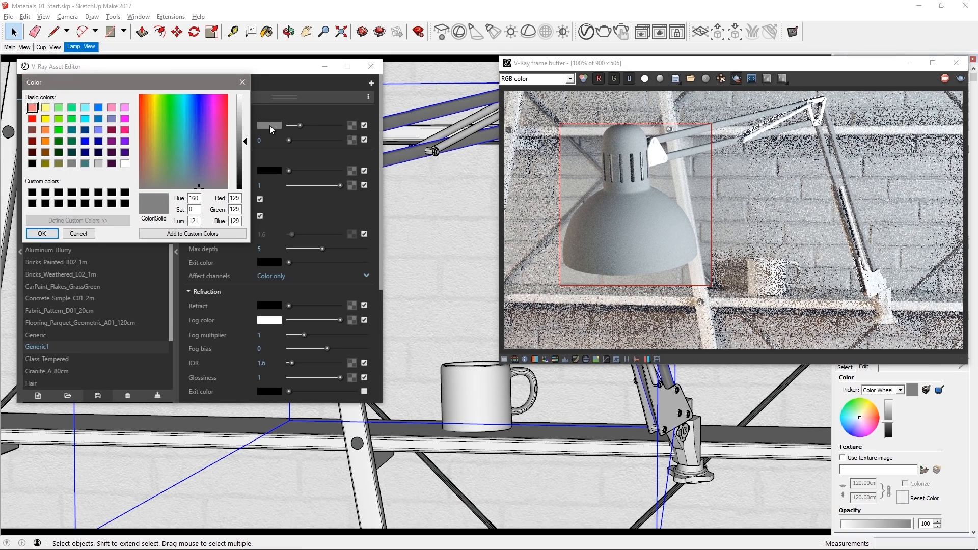
click(158, 160)
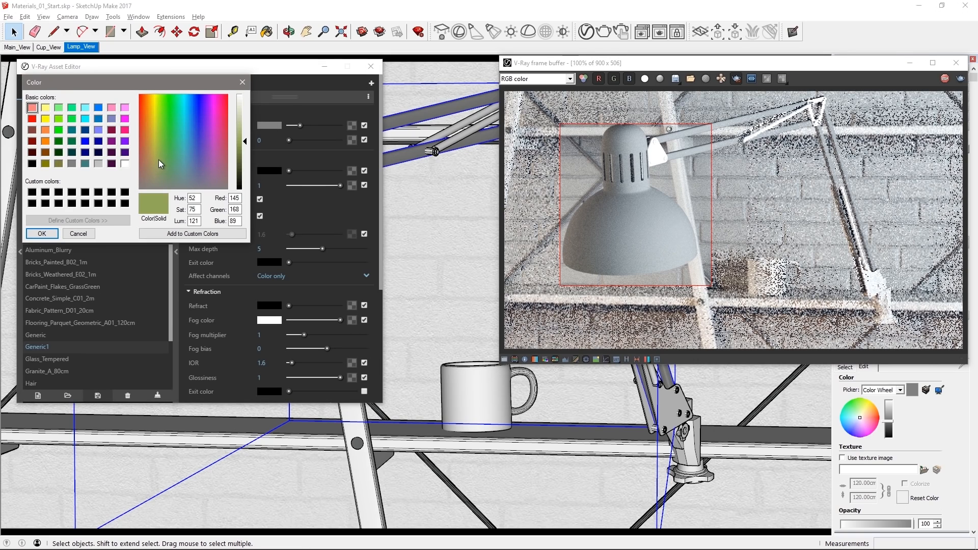
click(241, 163)
click(42, 233)
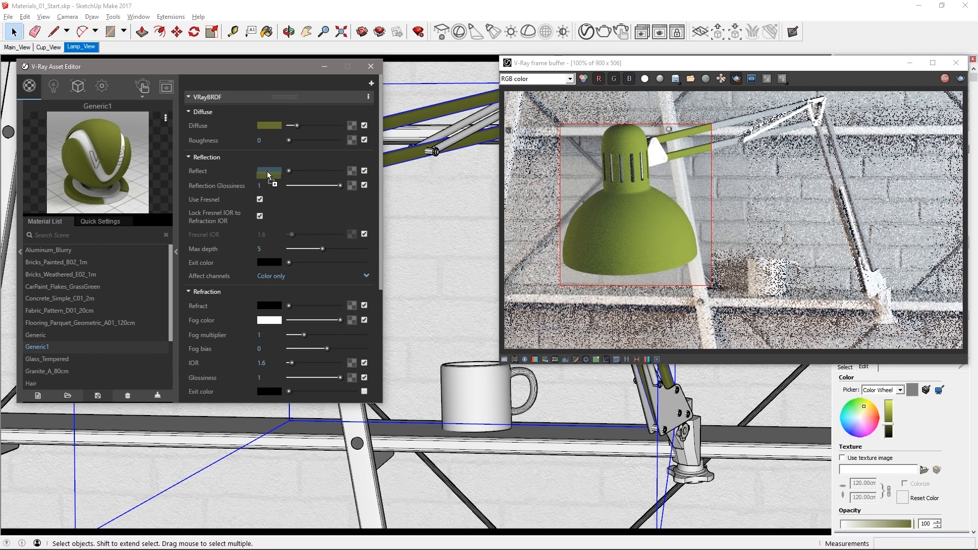
- Copy the lamp material's green diffuse color to its reflection, brighten it slightly and set the reflection glossiness to 0.7
drag(267, 170, 267, 170)
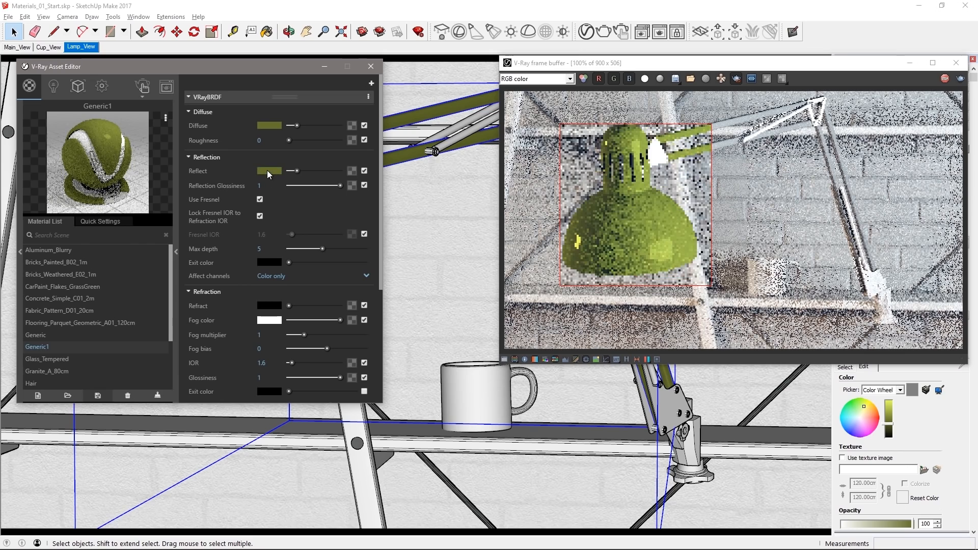
drag(297, 170, 304, 171)
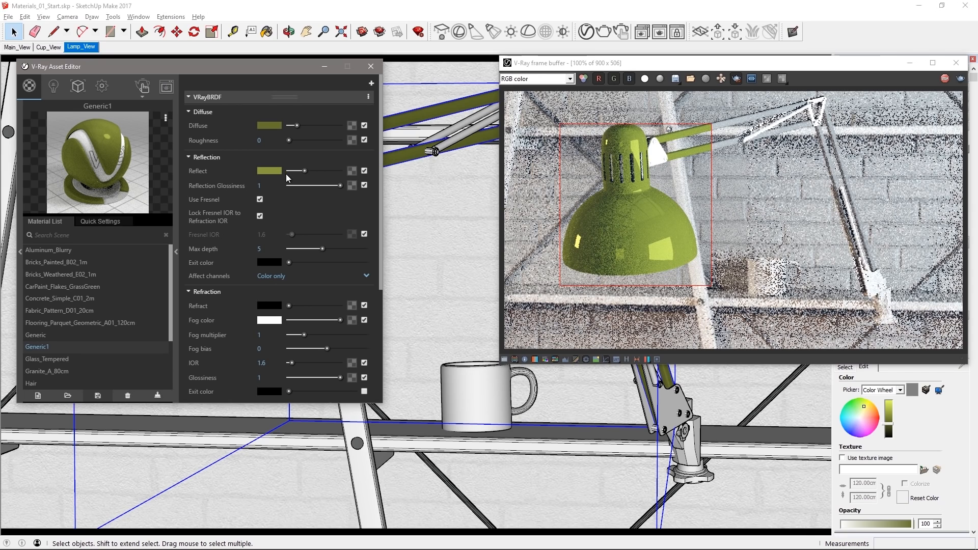
click(265, 186)
key(BackSpace)
text(0.7)
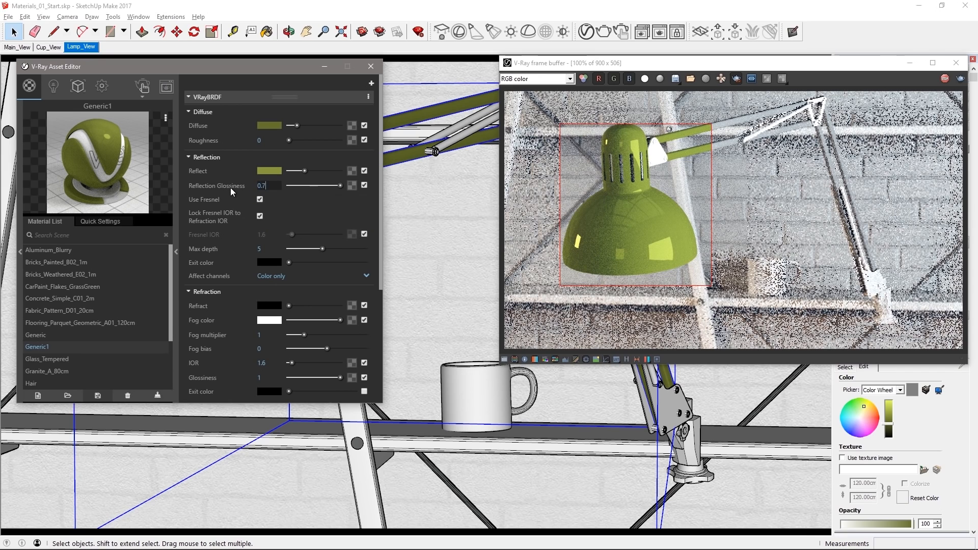
key(Return)
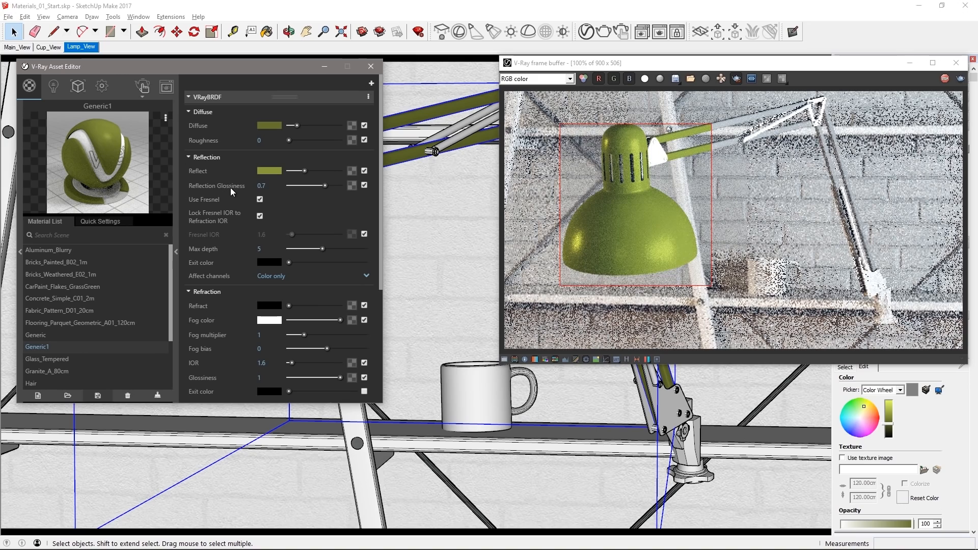
- Unlock the lamp material's Fresnel IOR from the refraction IOR, set it to 1.9 and add a Reflection layer
click(259, 216)
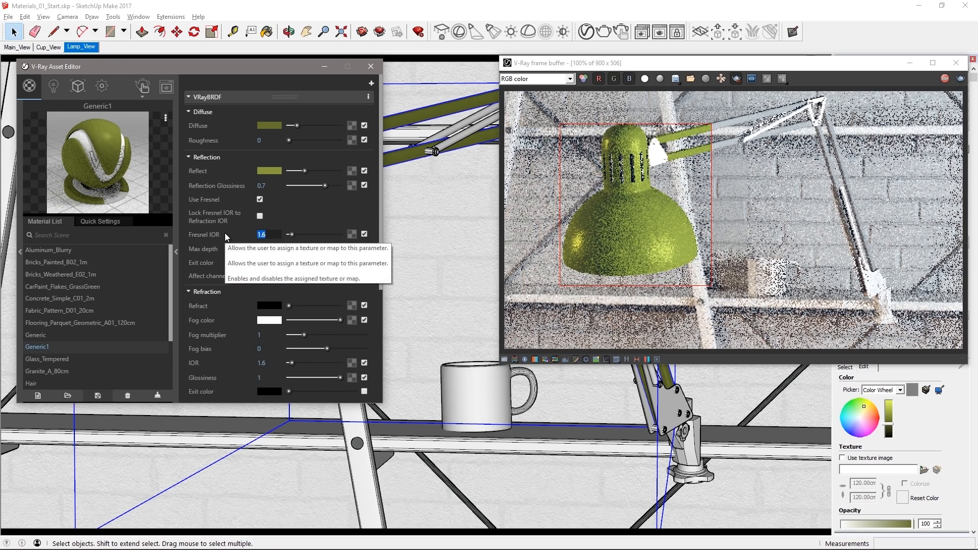
text(1.9)
key(Return)
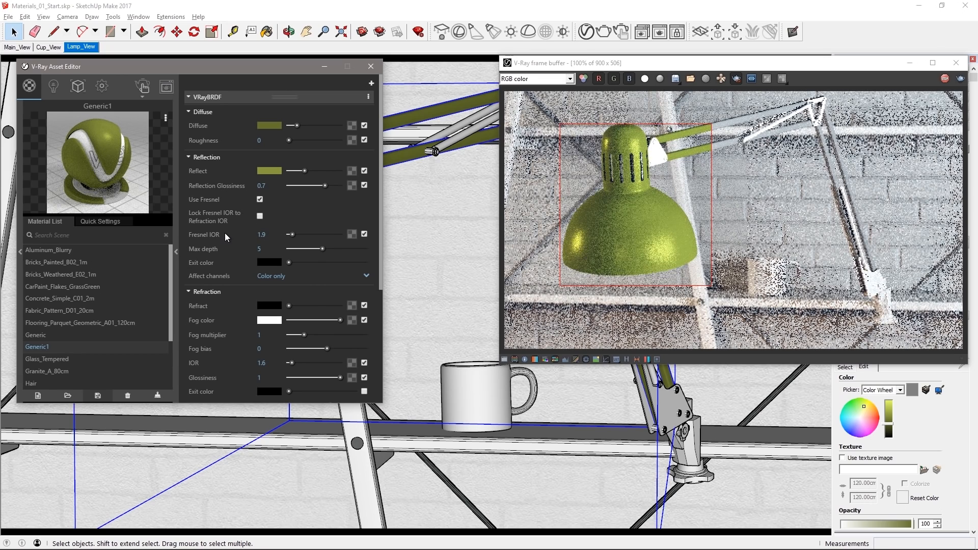
click(372, 83)
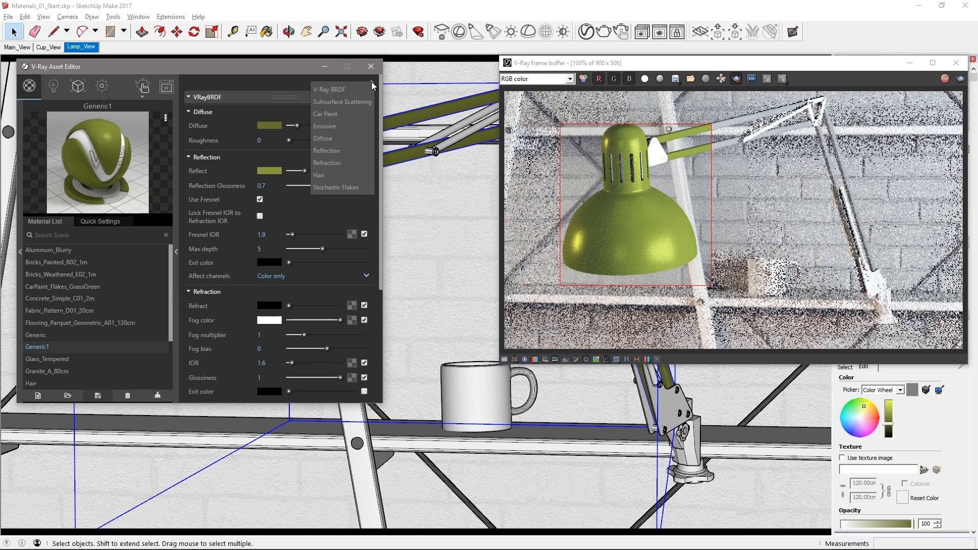
click(349, 151)
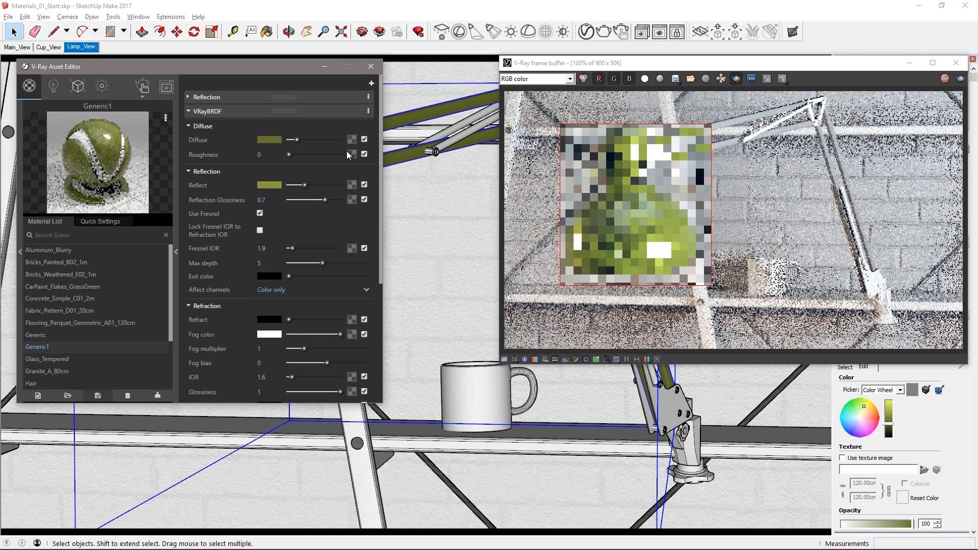
- Darken the filter color of the lamp material's Reflection layer to a medium gray to weaken the coating
click(193, 98)
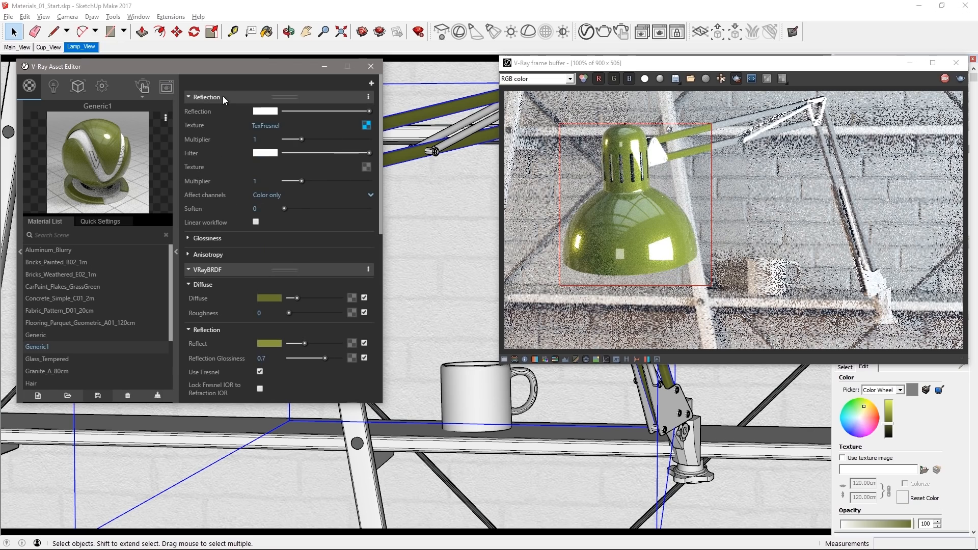
click(322, 154)
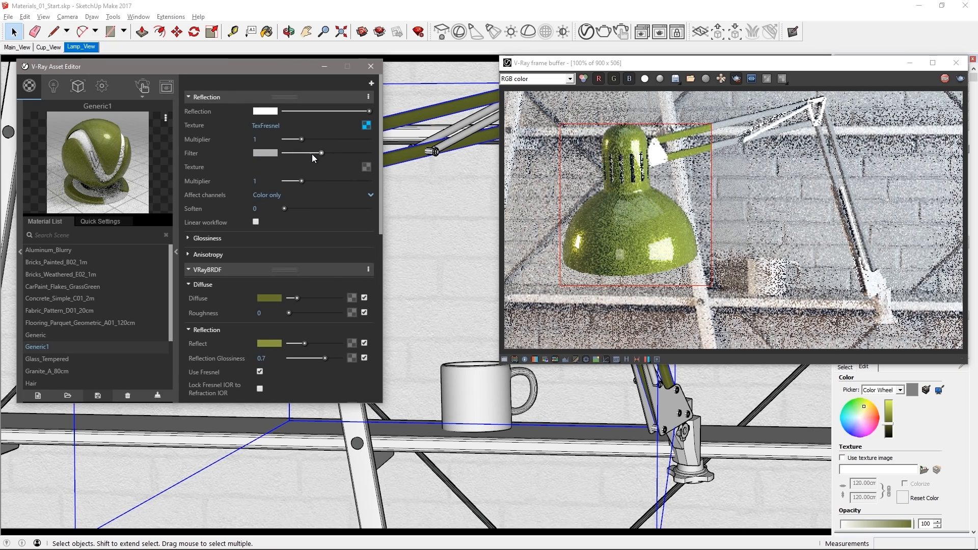
click(312, 154)
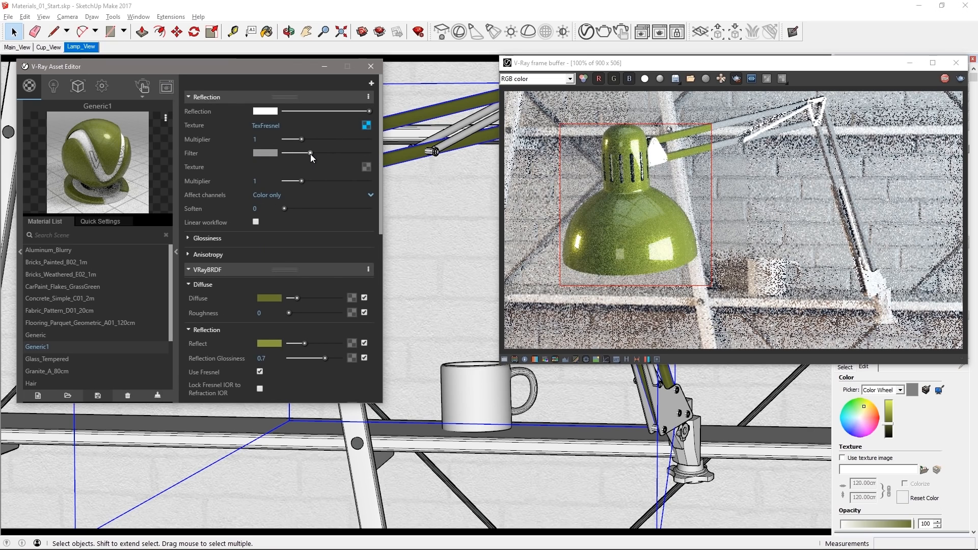
- Turn off the render region and switch to the Main_View scene
click(736, 79)
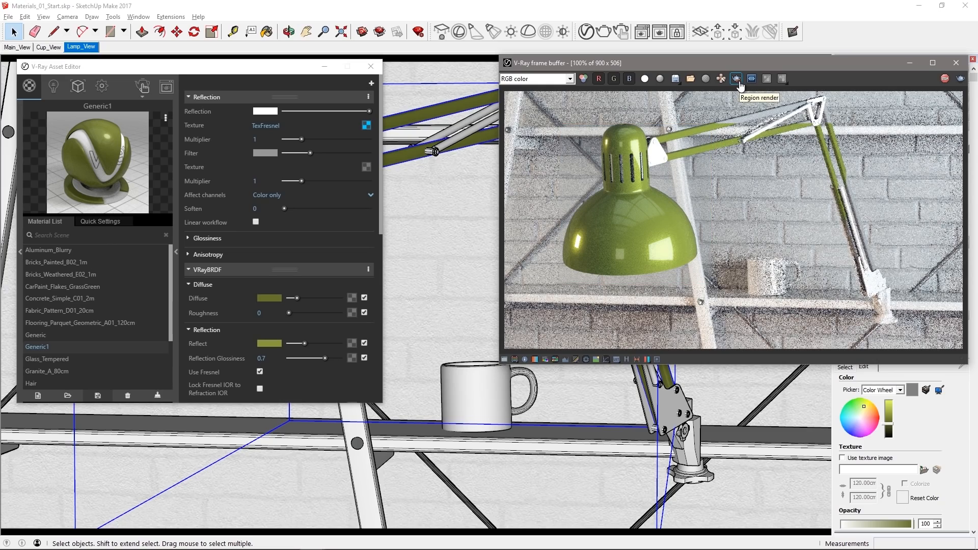
click(26, 47)
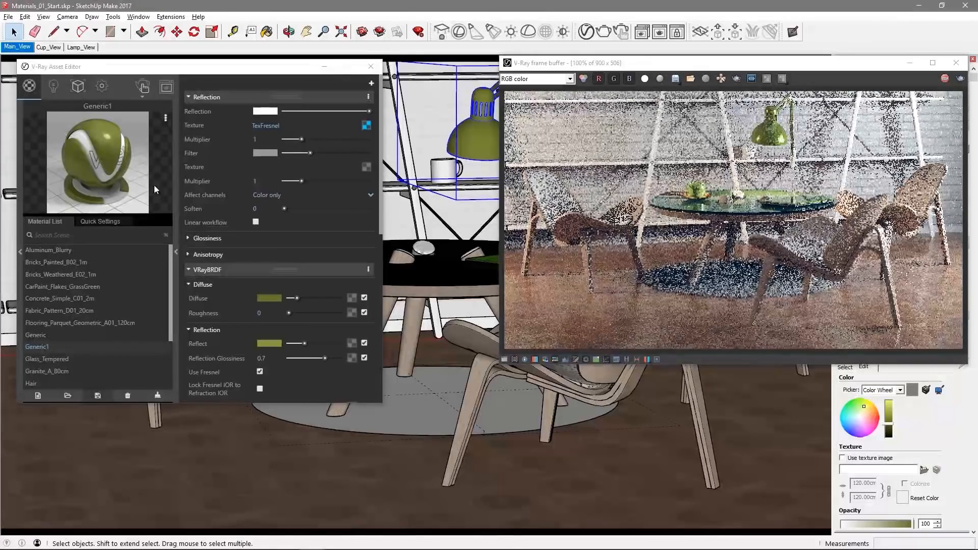
- Load the global color correction file CC_02.vccglb into the frame buffer and hide the color corrections again
drag(743, 62, 626, 62)
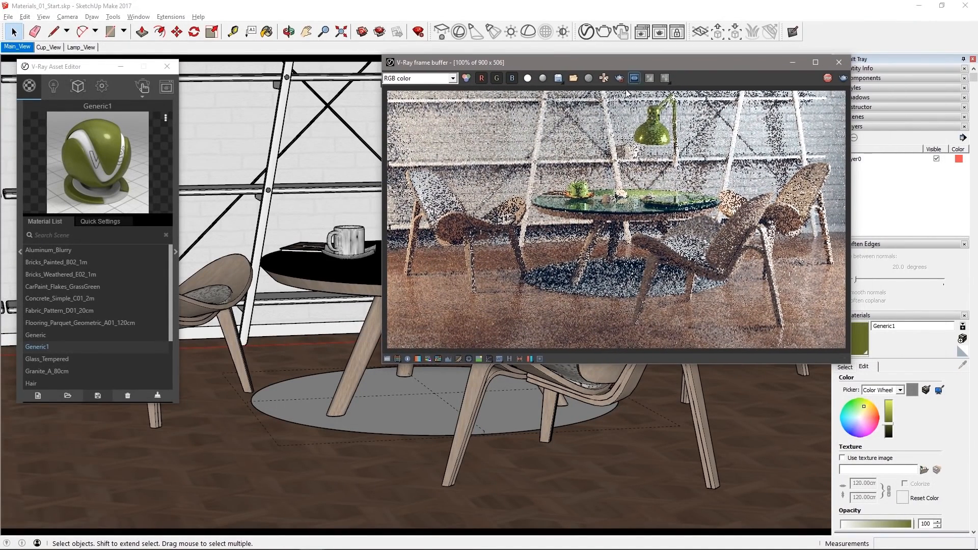
click(634, 78)
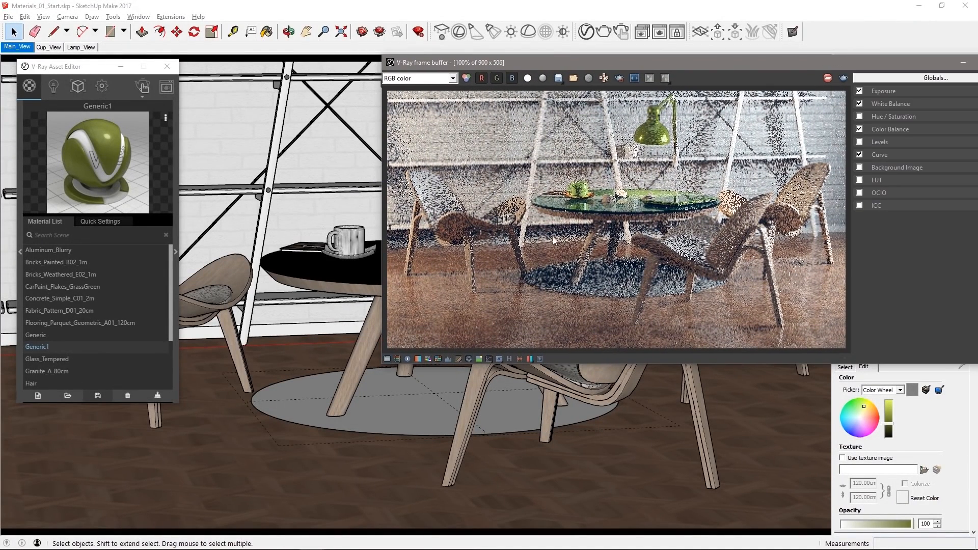
drag(799, 69, 749, 69)
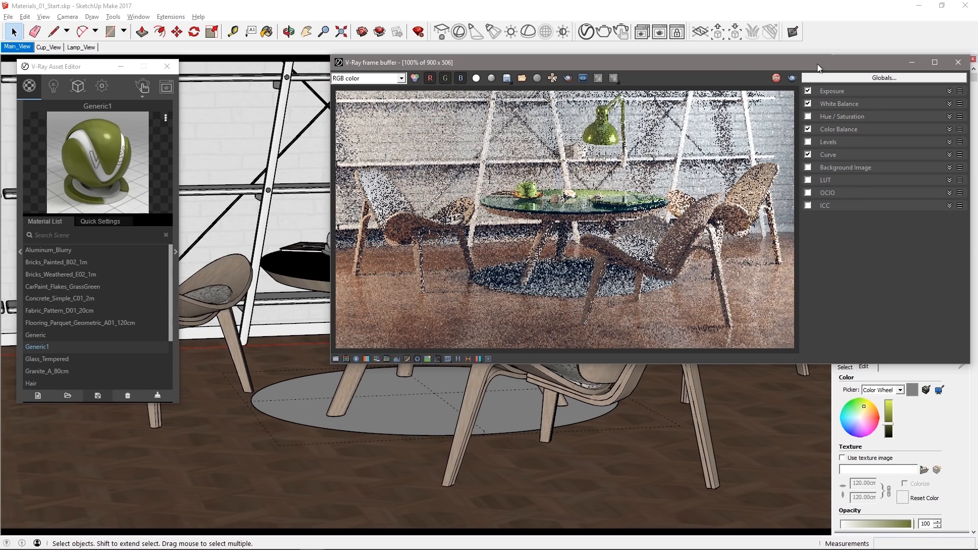
click(884, 77)
click(854, 101)
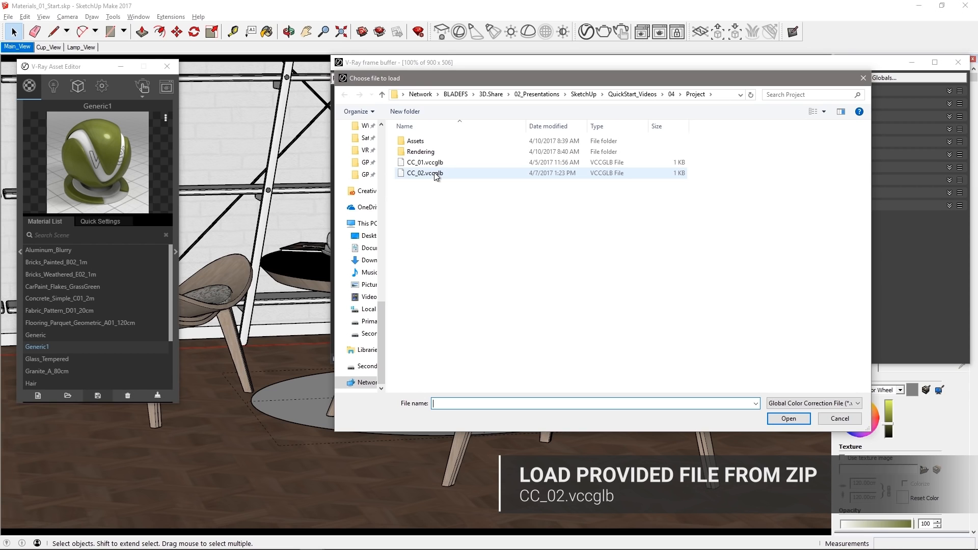
click(428, 173)
click(789, 418)
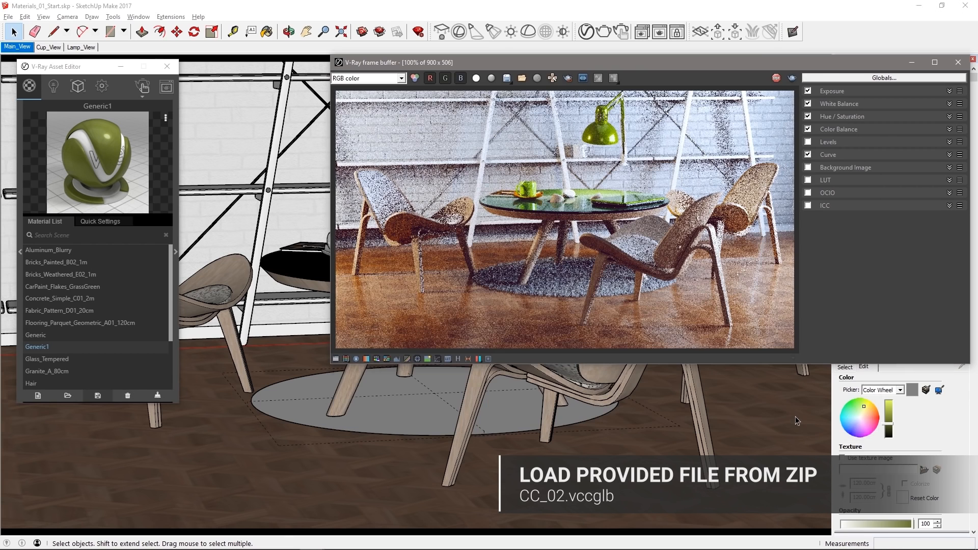
click(336, 359)
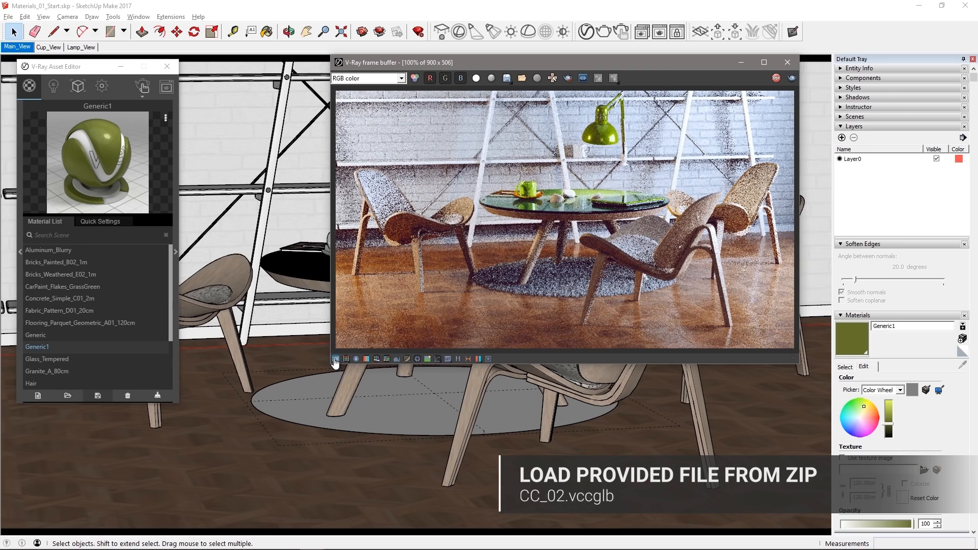
- Stop the interactive render, disable the Interactive and Progressive modes and set the render quality to High
click(776, 79)
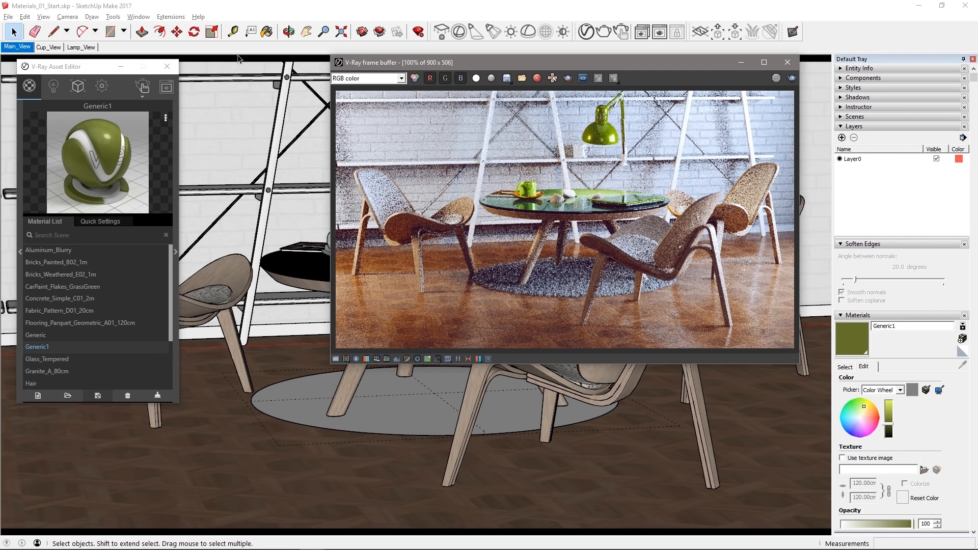
click(102, 86)
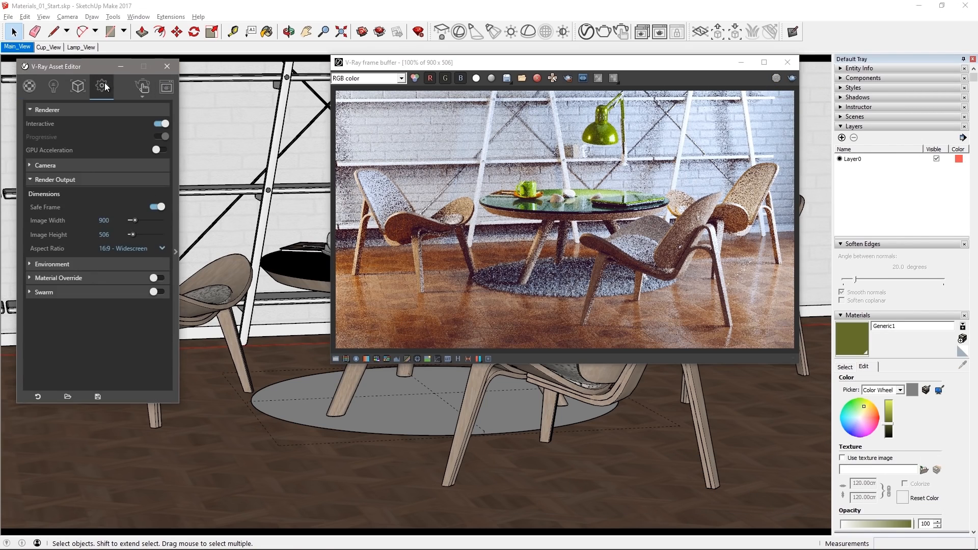
click(160, 124)
click(161, 137)
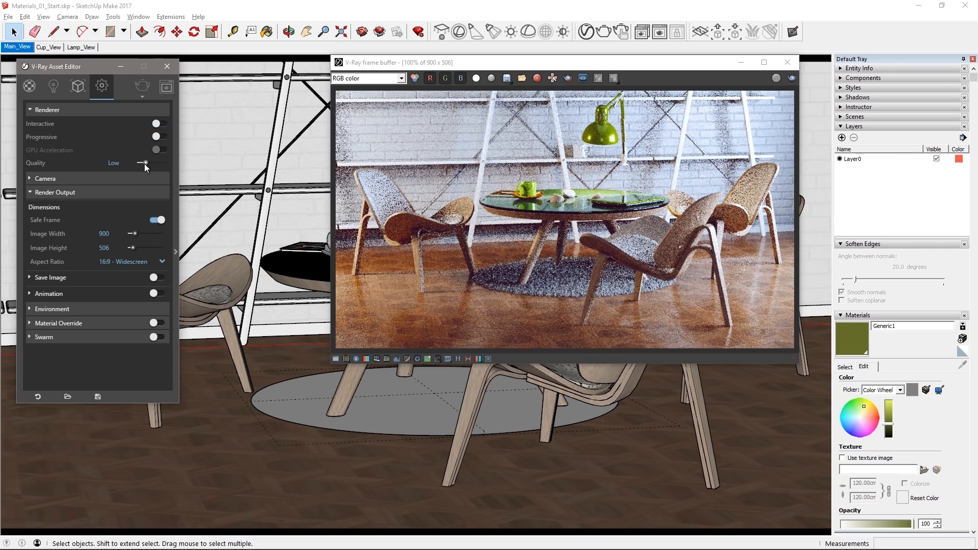
drag(145, 163, 157, 163)
- Set the output image width to 1280 and start the final render
text(1280)
key(Return)
click(147, 87)
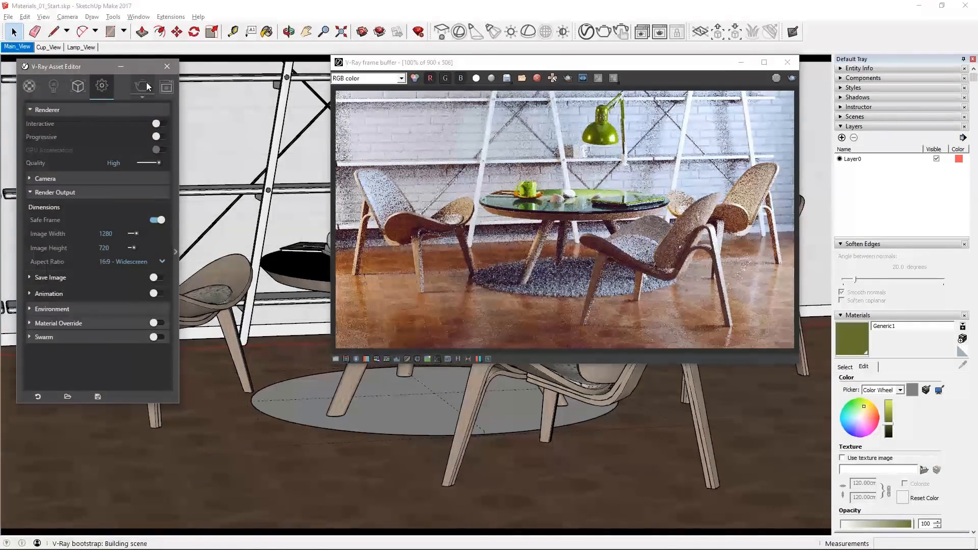